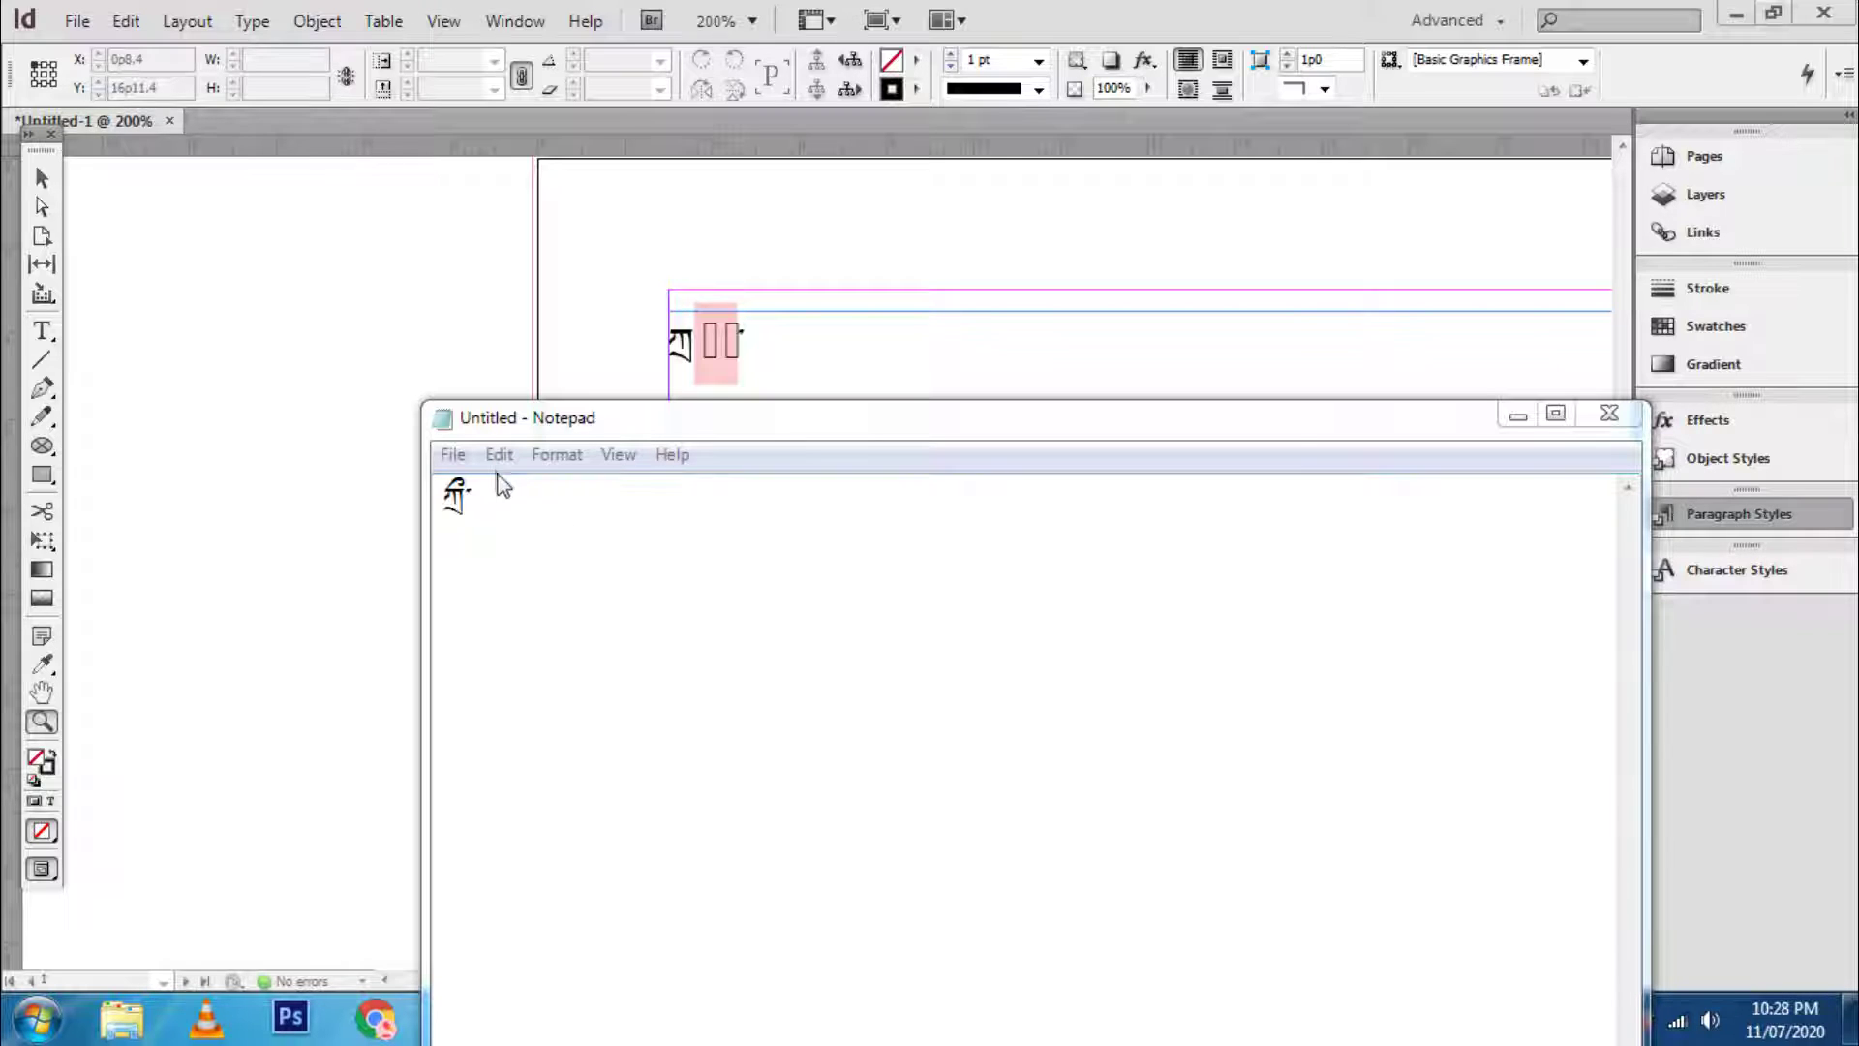
Step: Minimize Notepad and enlarge the view of the Tibetan text with missing-glyph boxes in InDesign
click(497, 510)
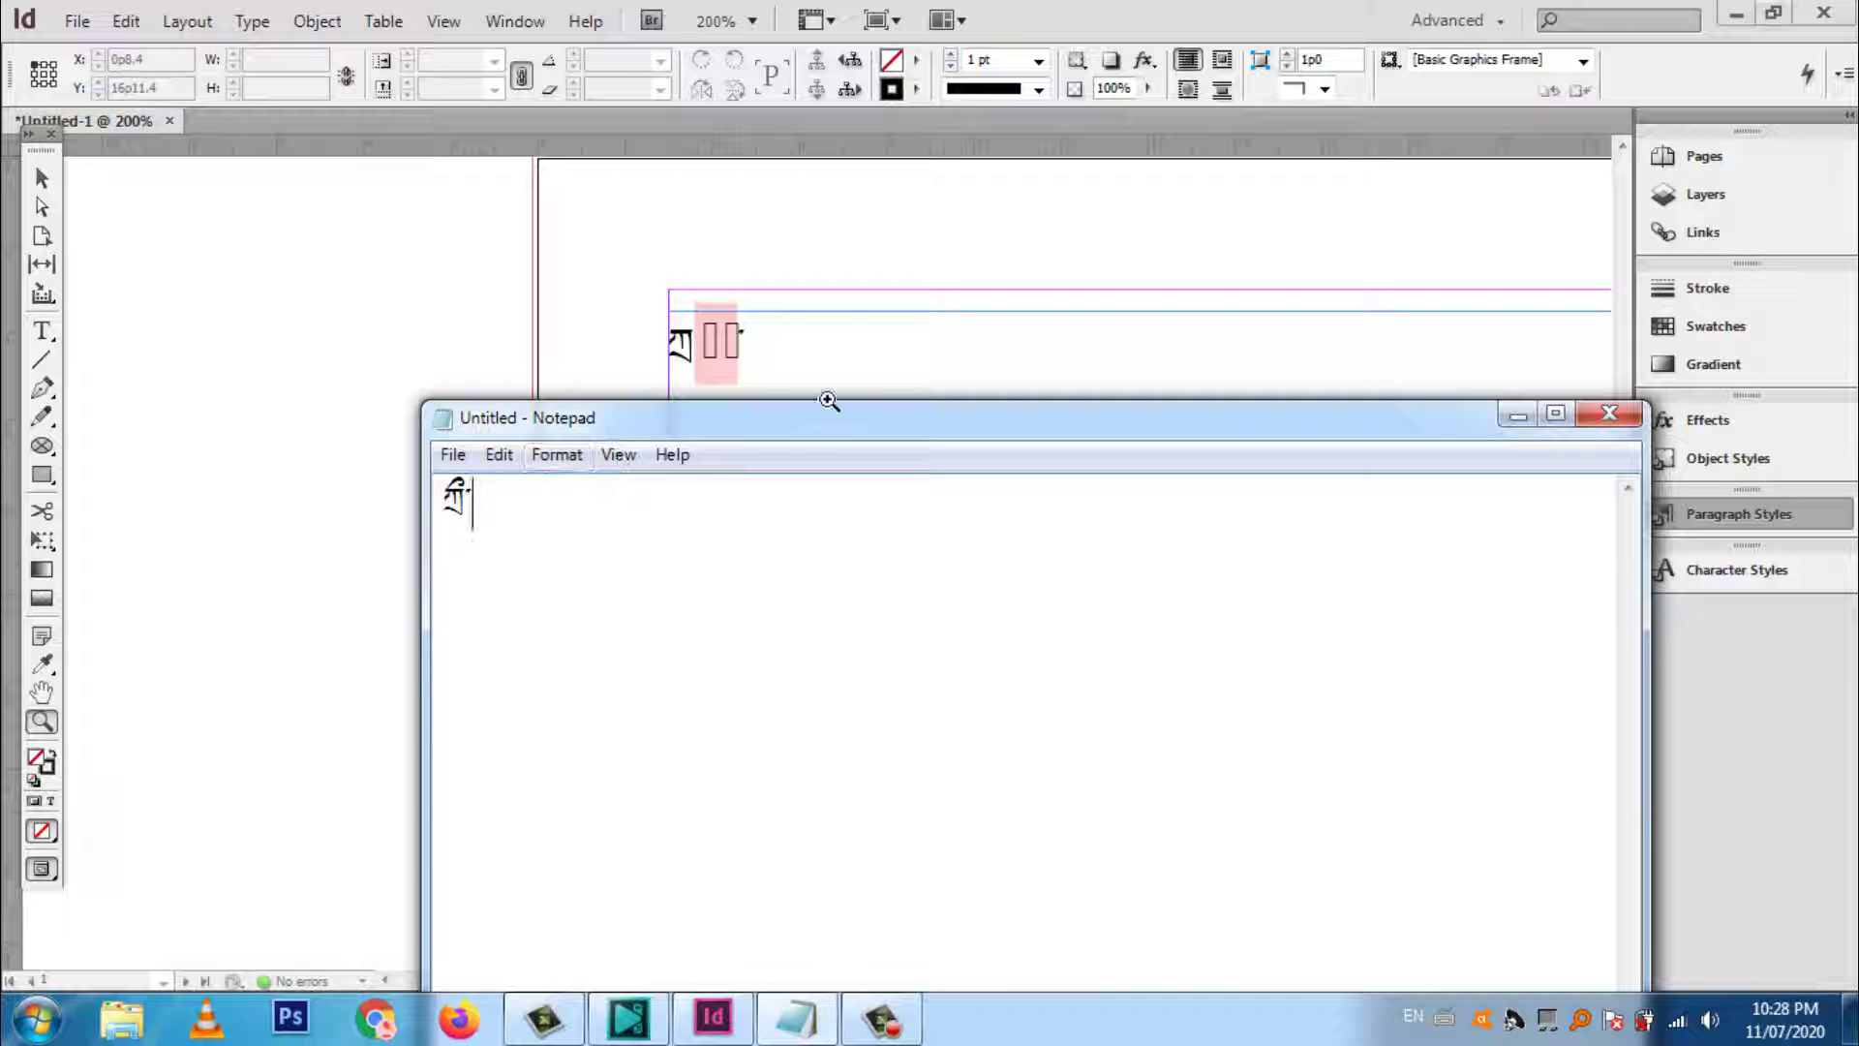
click(1518, 418)
click(714, 342)
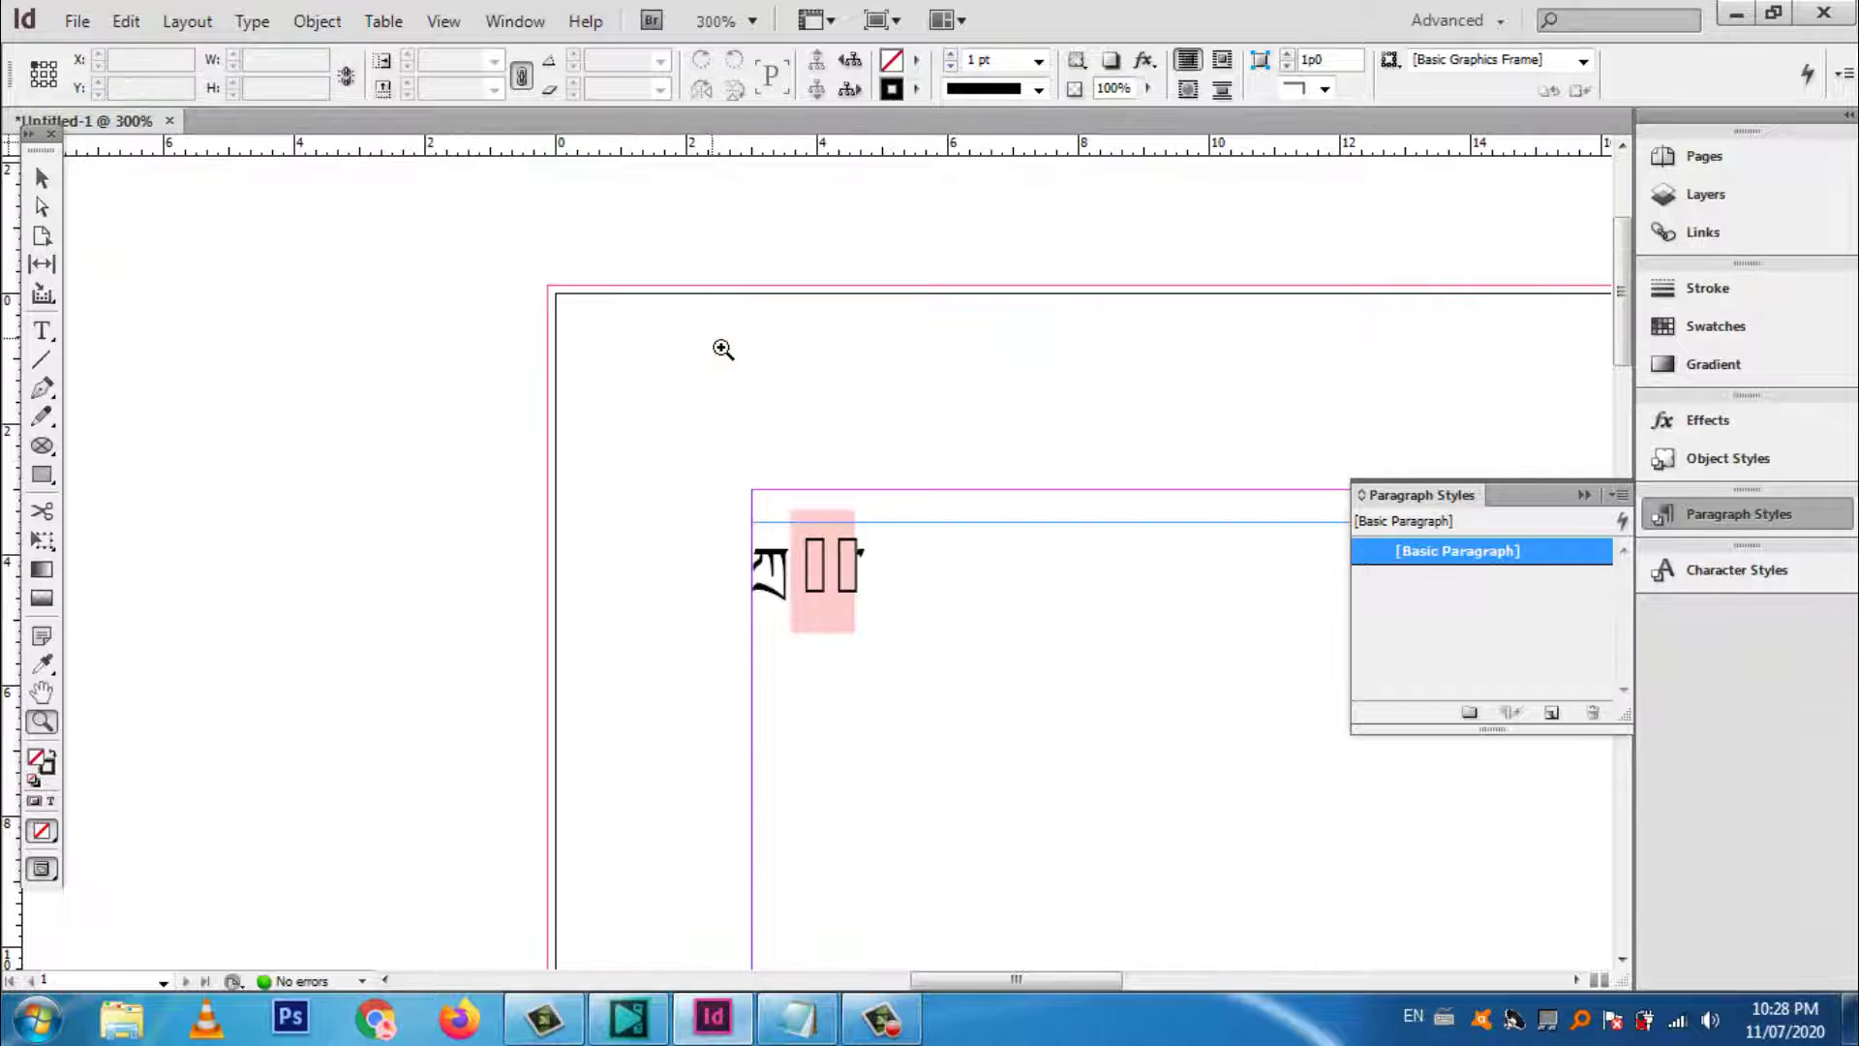
scroll(888, 624, down, 1)
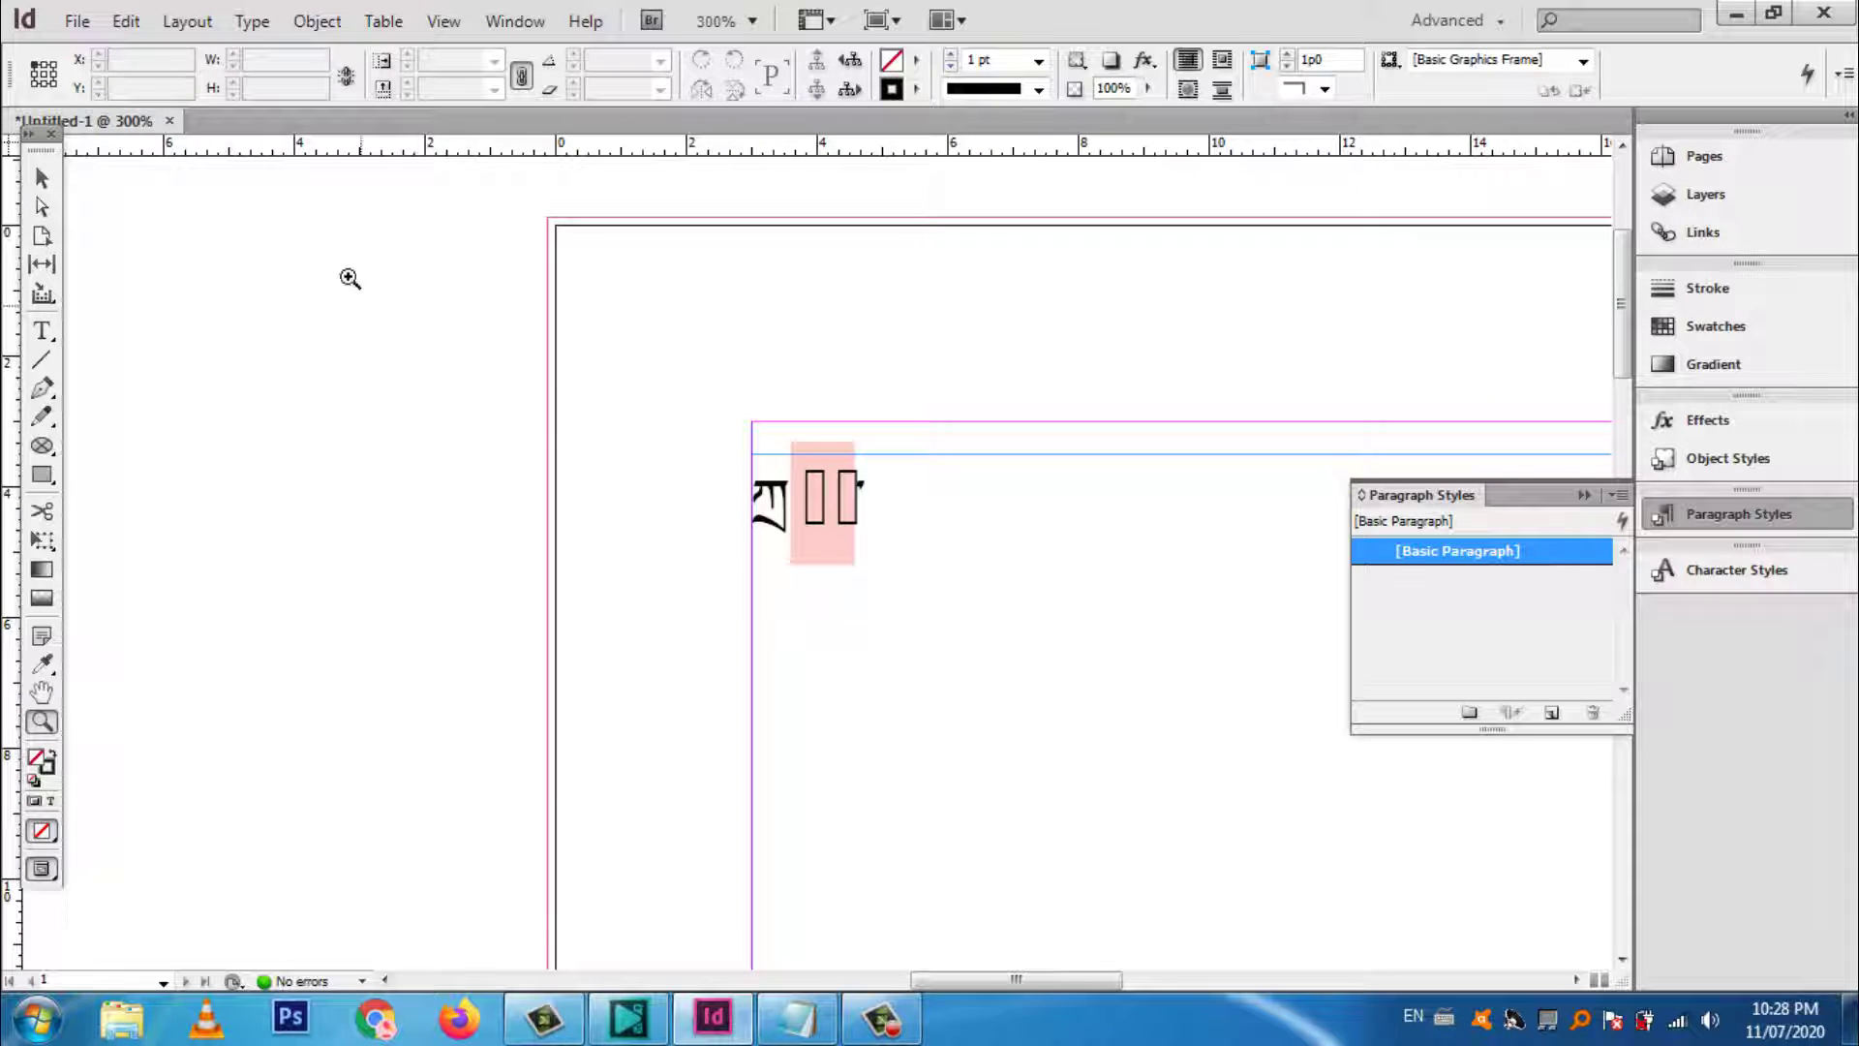
Step: Open the Glyphs panel and move it clear of the Tibetan text
click(316, 23)
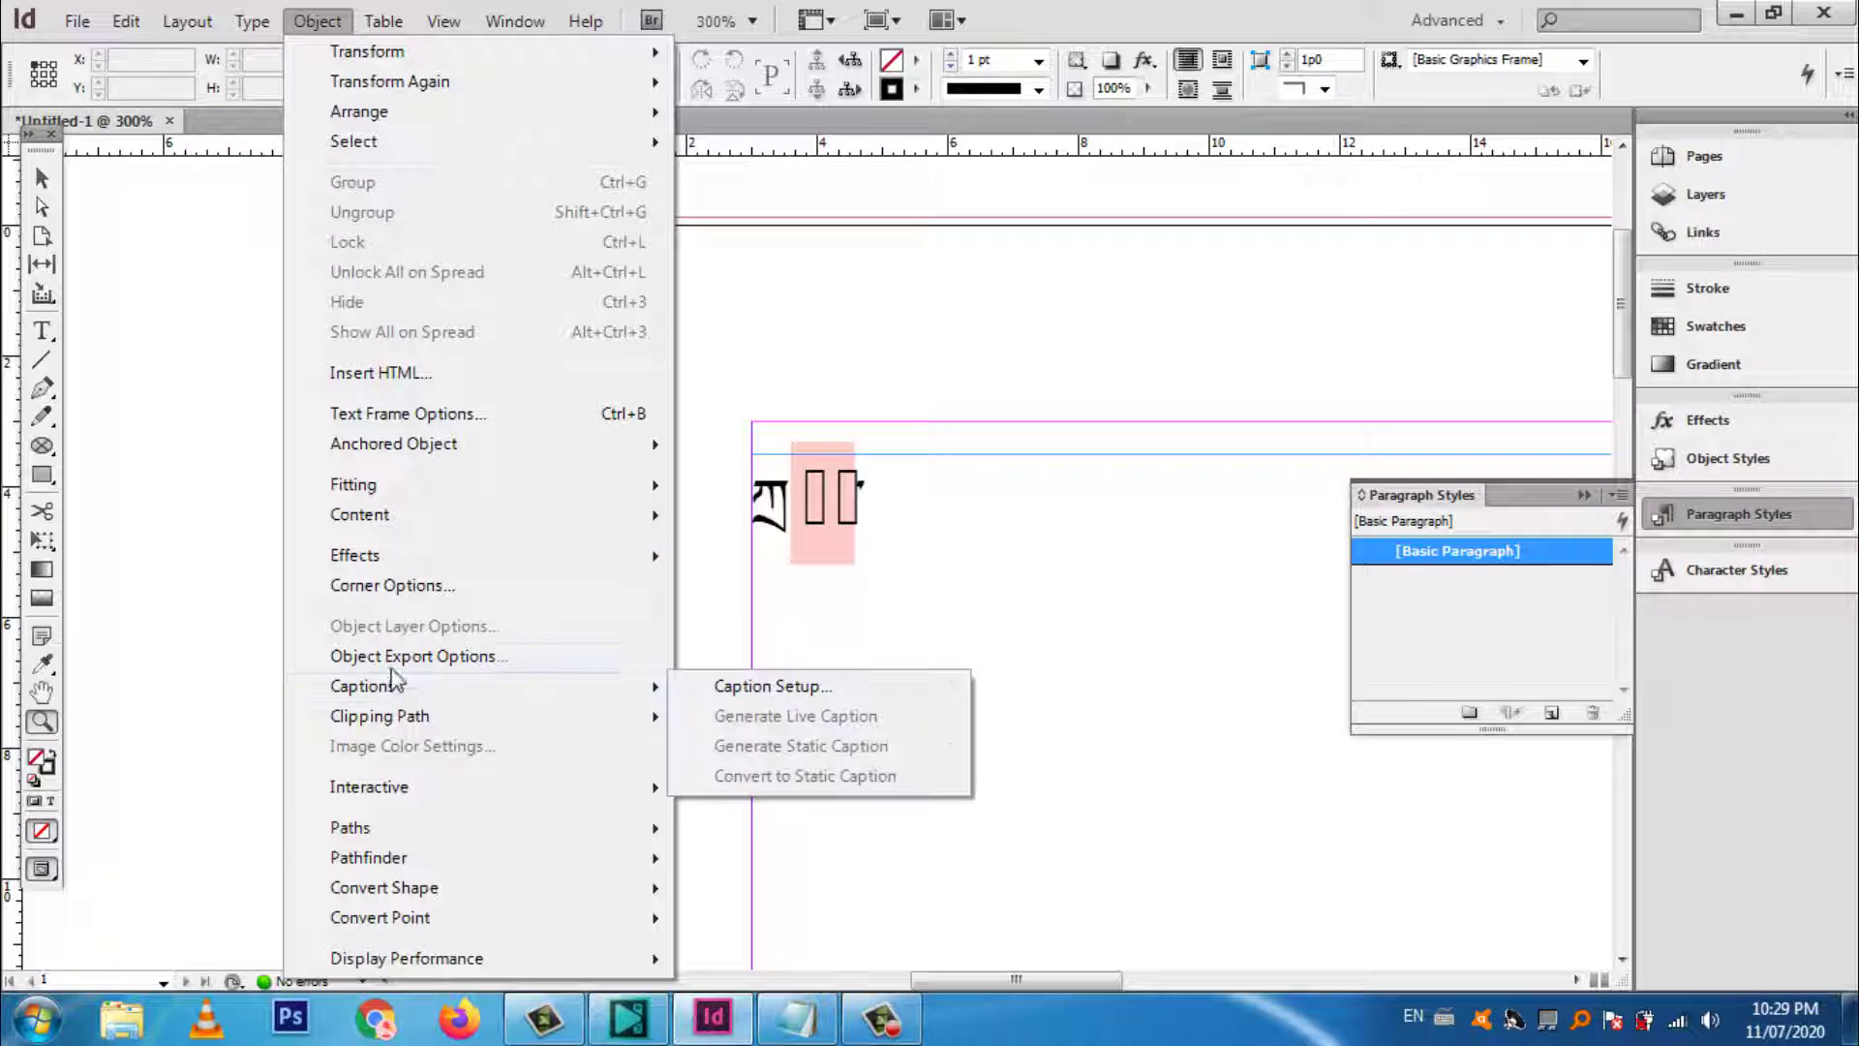
click(252, 21)
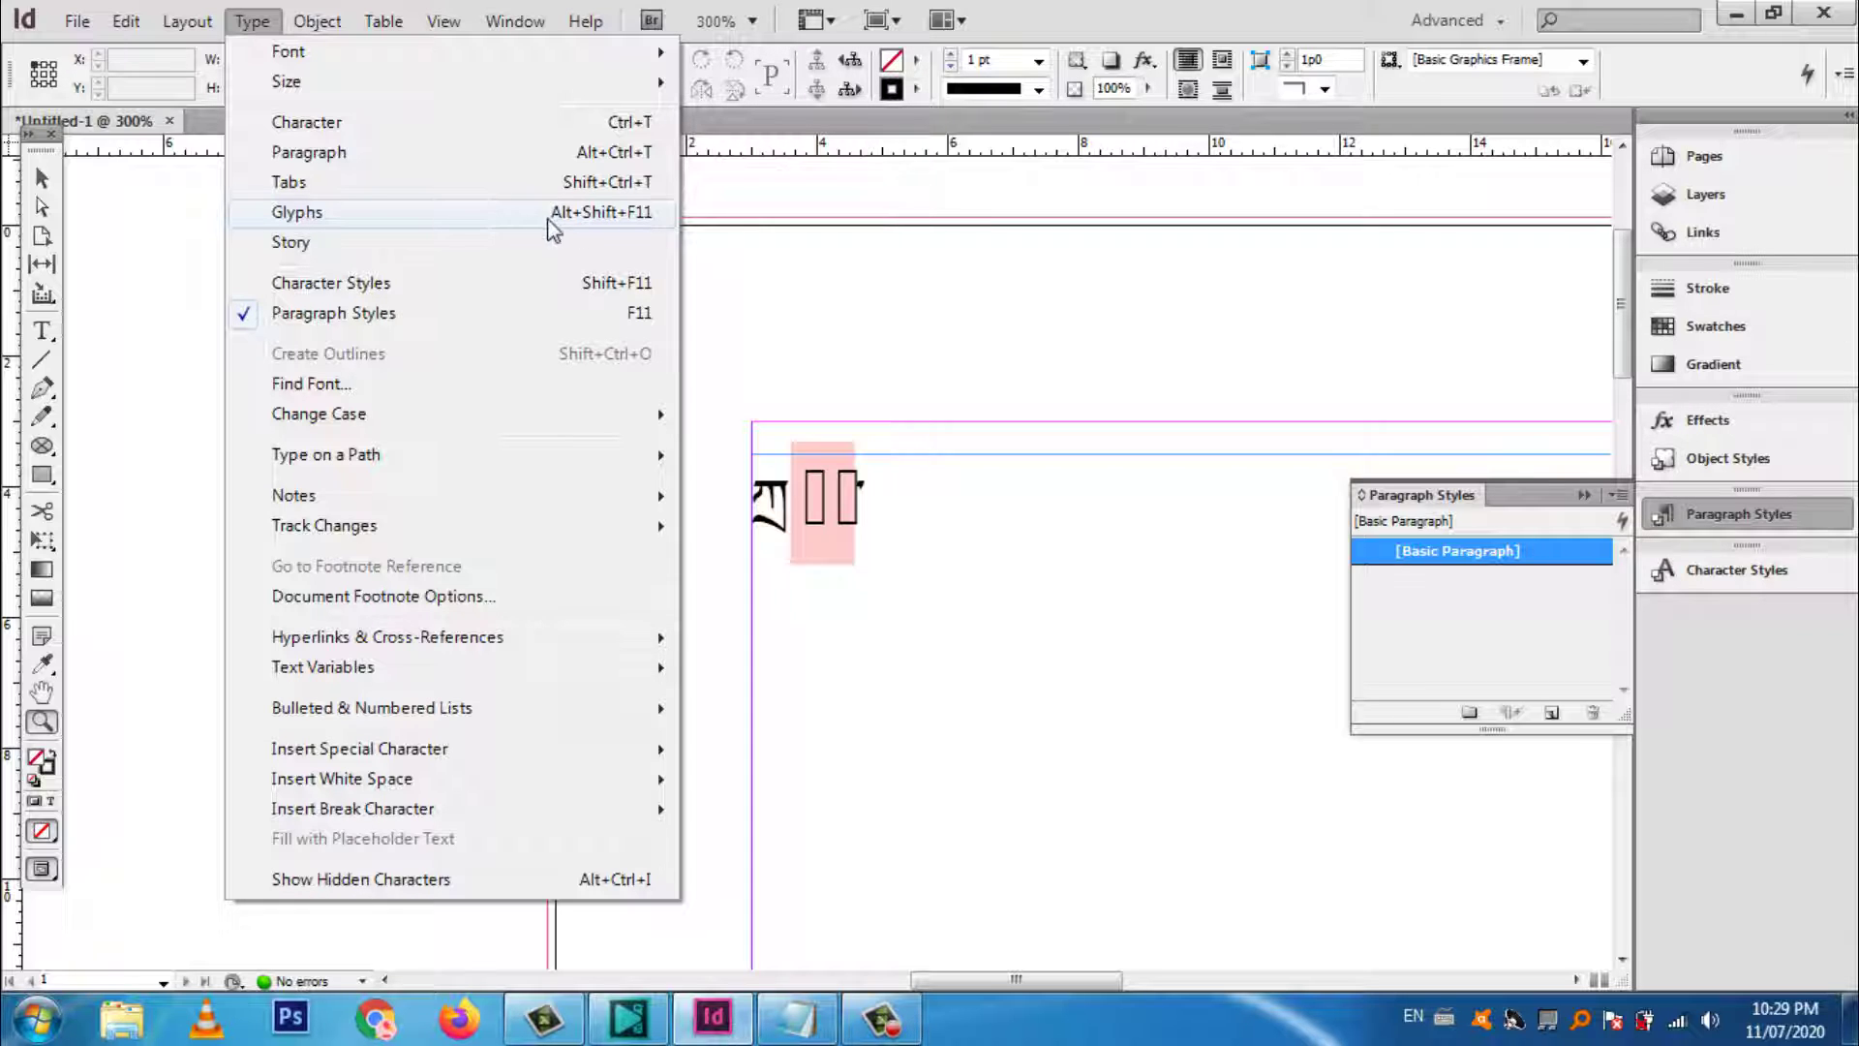
click(636, 222)
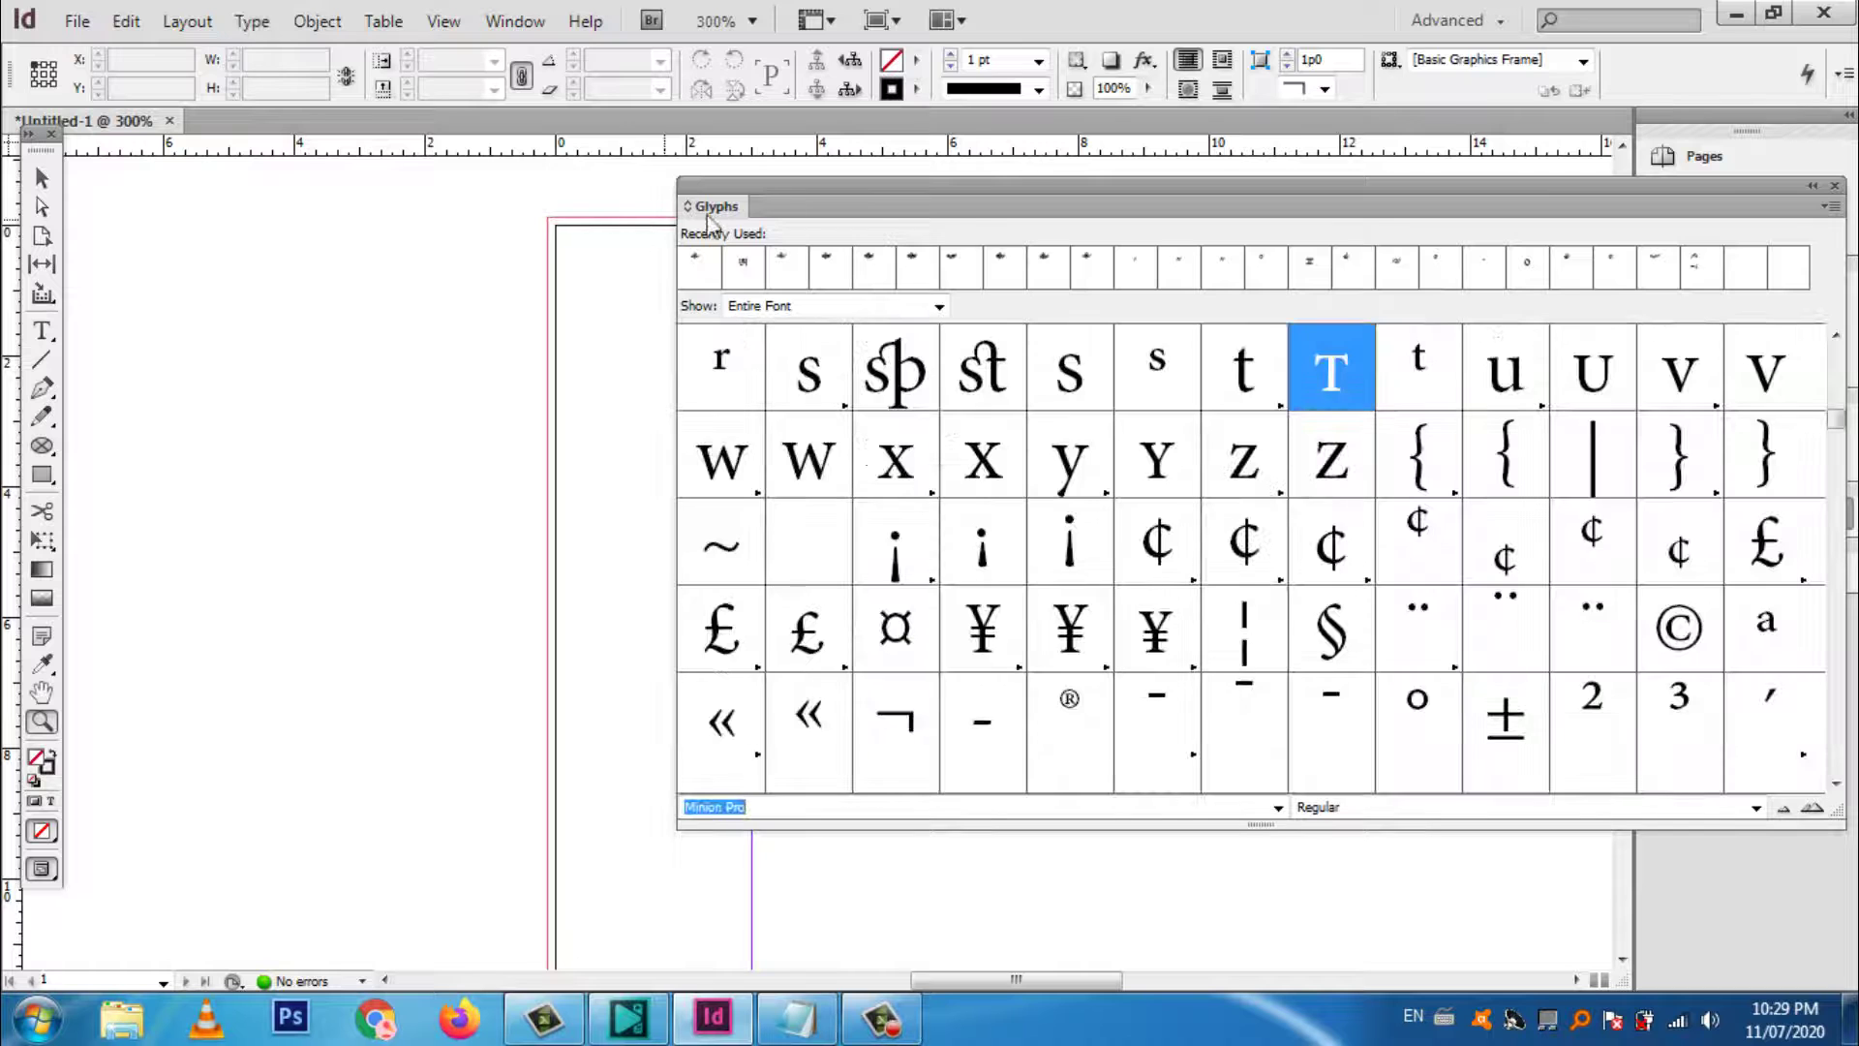
drag(974, 201, 1066, 482)
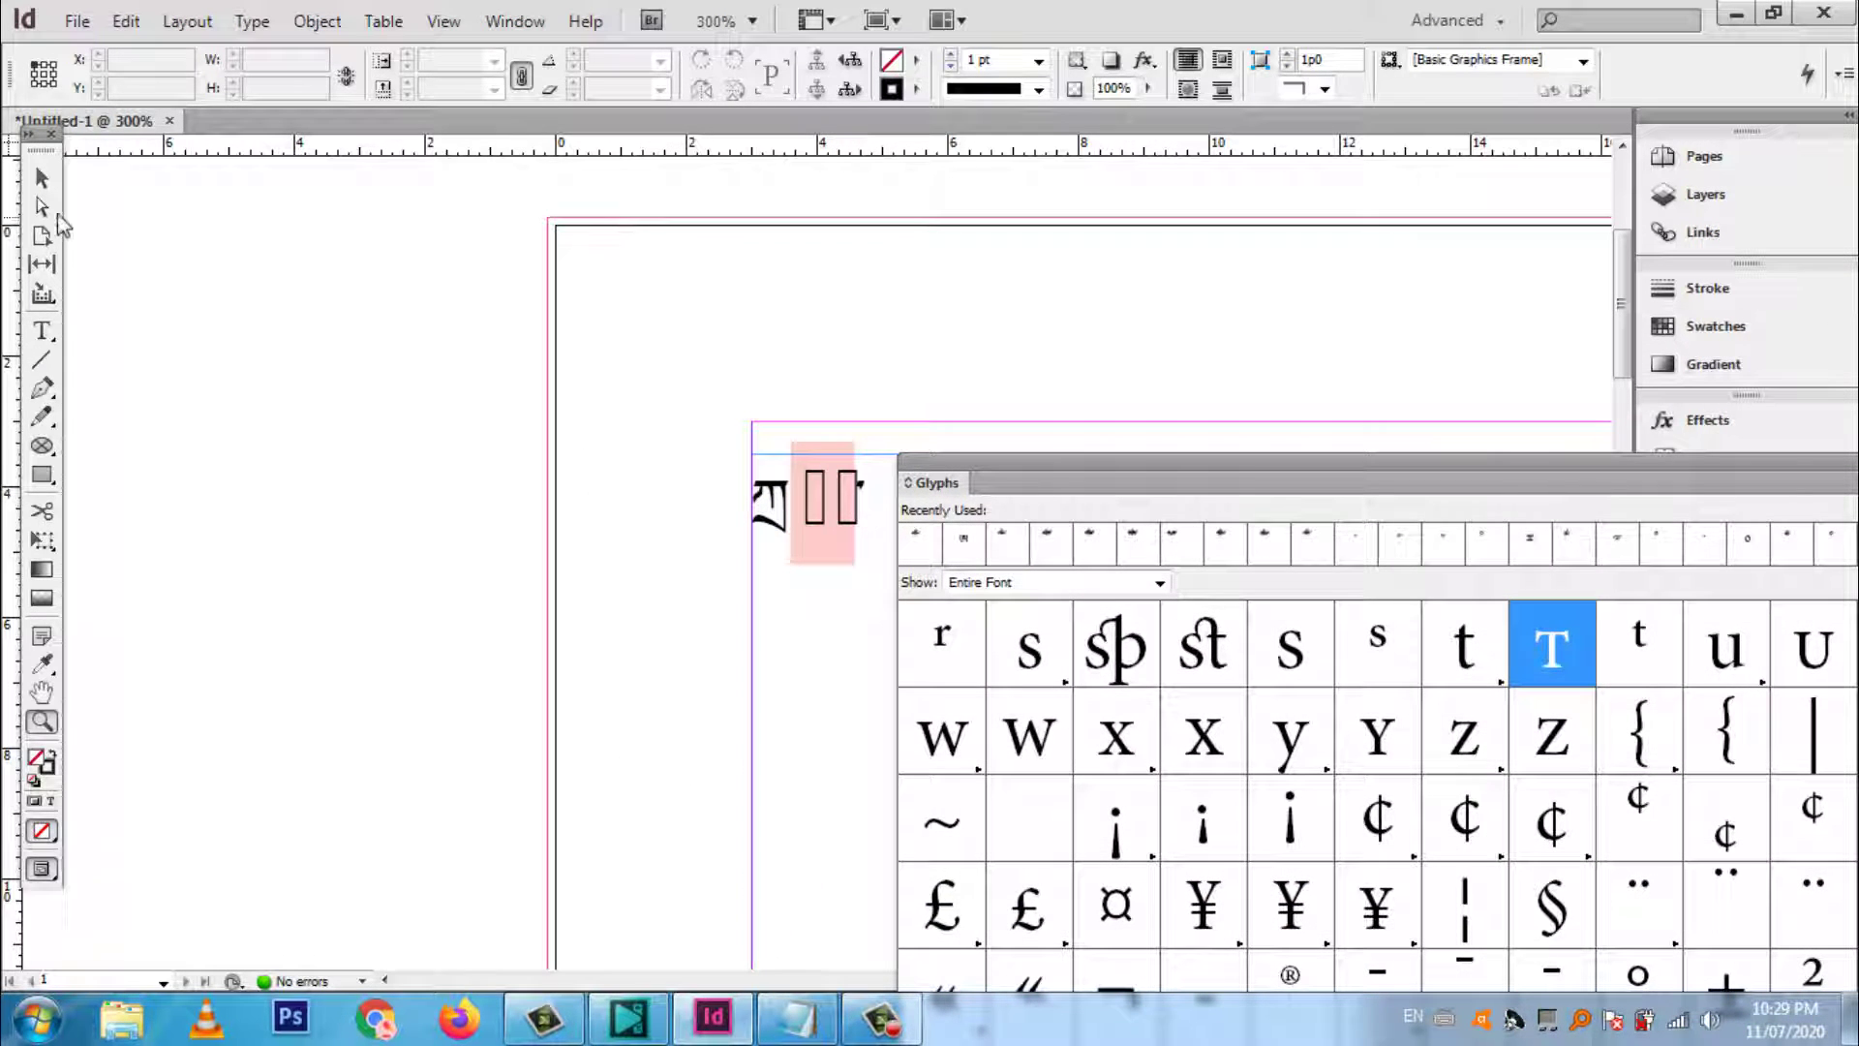
Step: Select the first Tibetan character with the Type tool and apply the Adobe World-Ready Single-line Composer
click(41, 330)
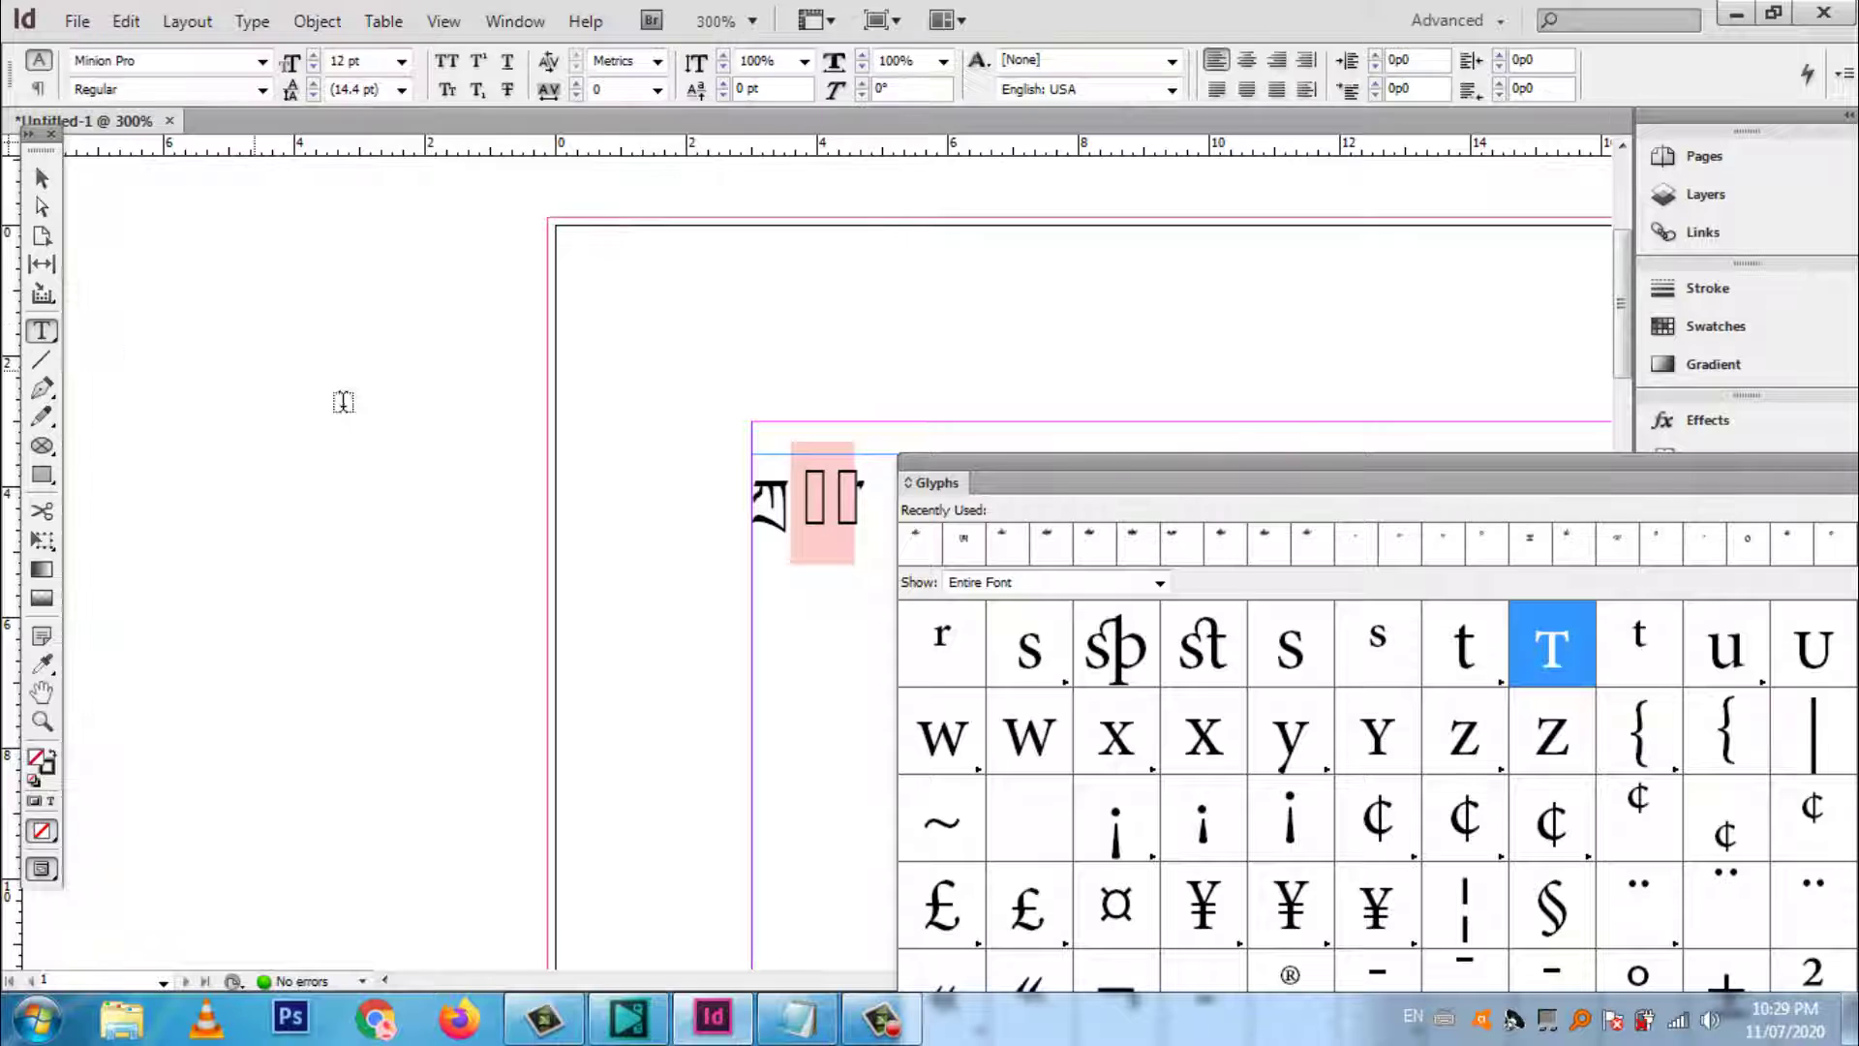
click(857, 505)
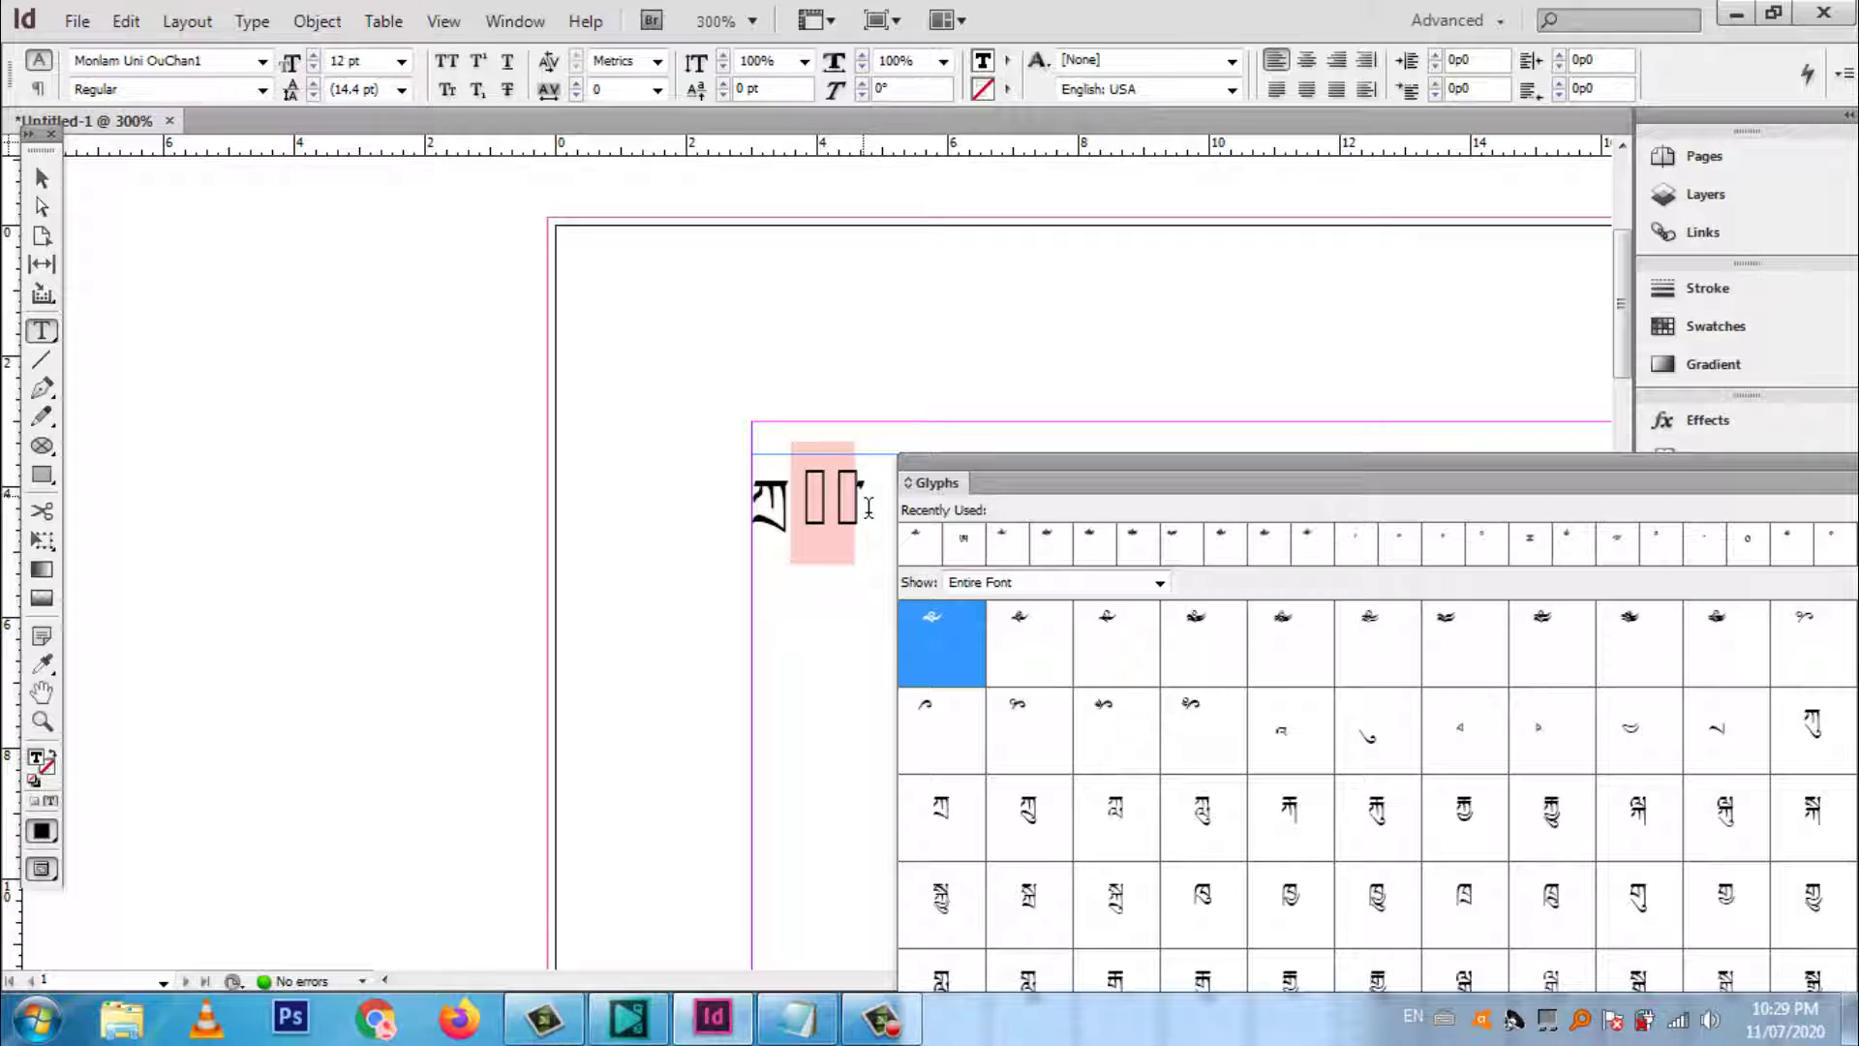
double_click(813, 501)
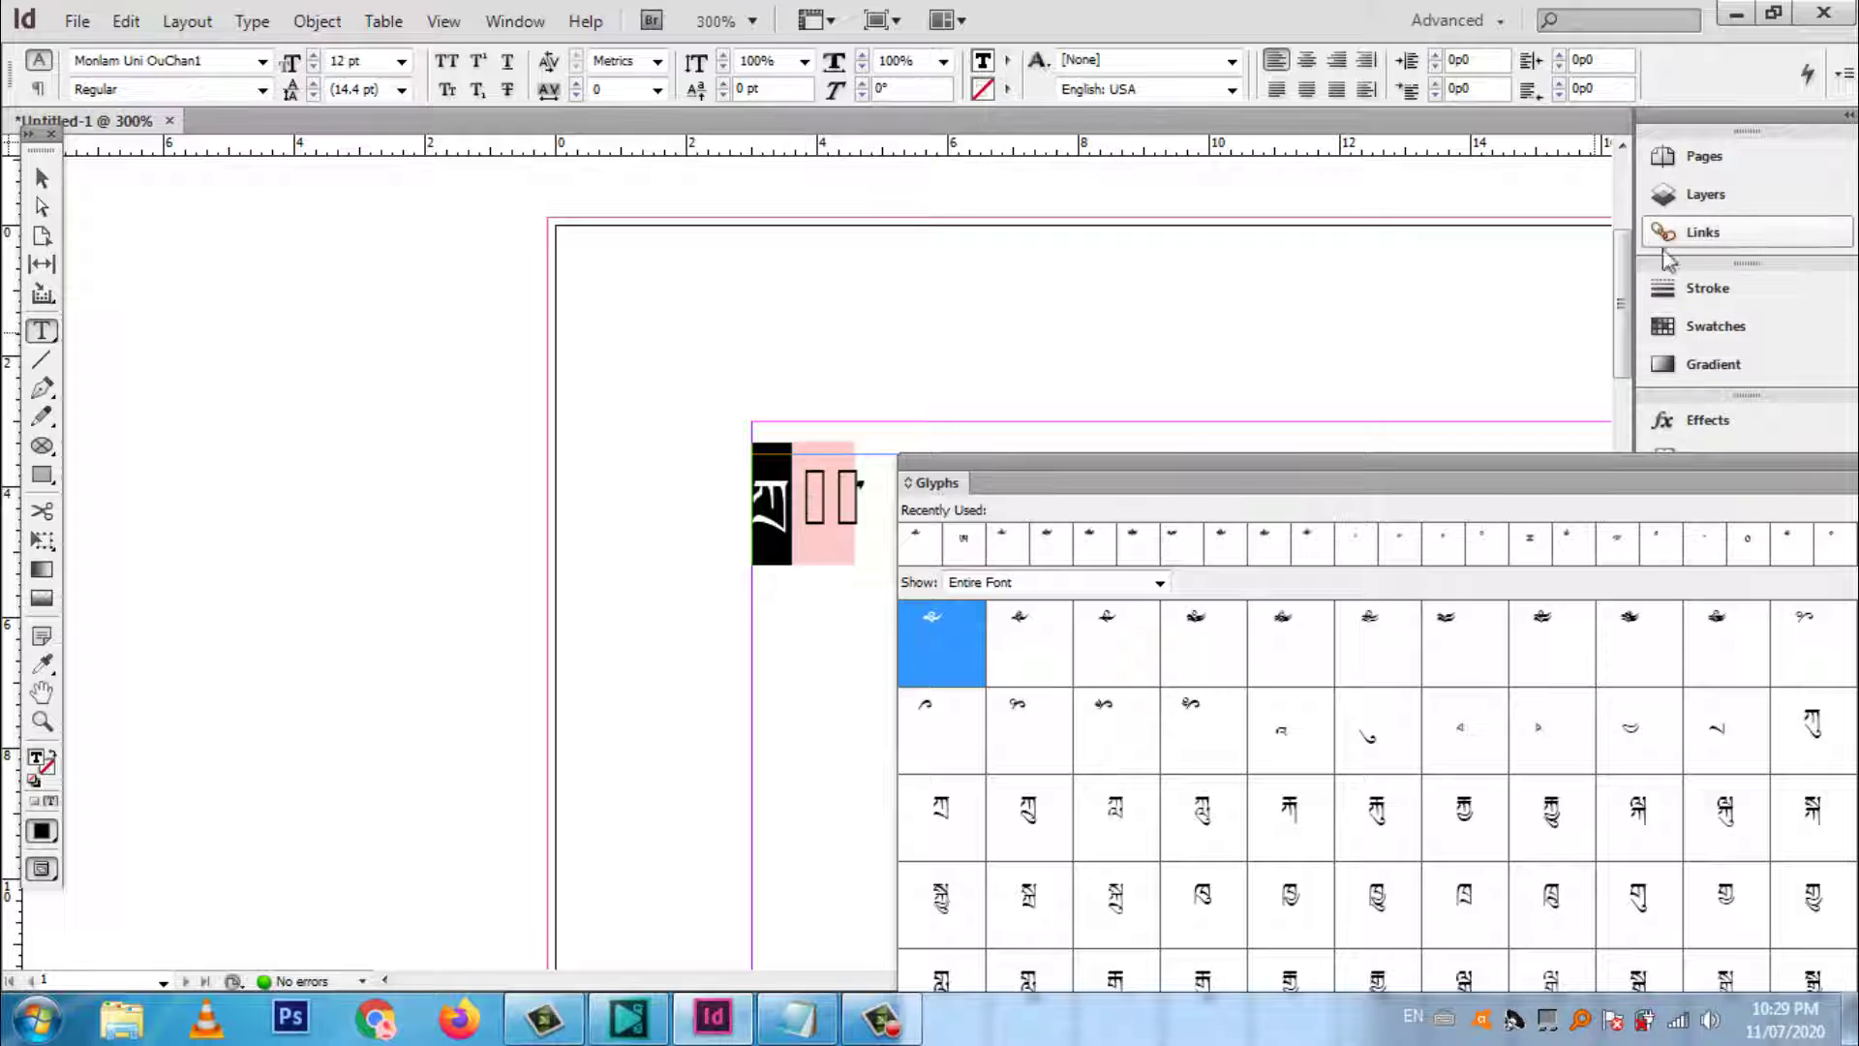
click(1842, 74)
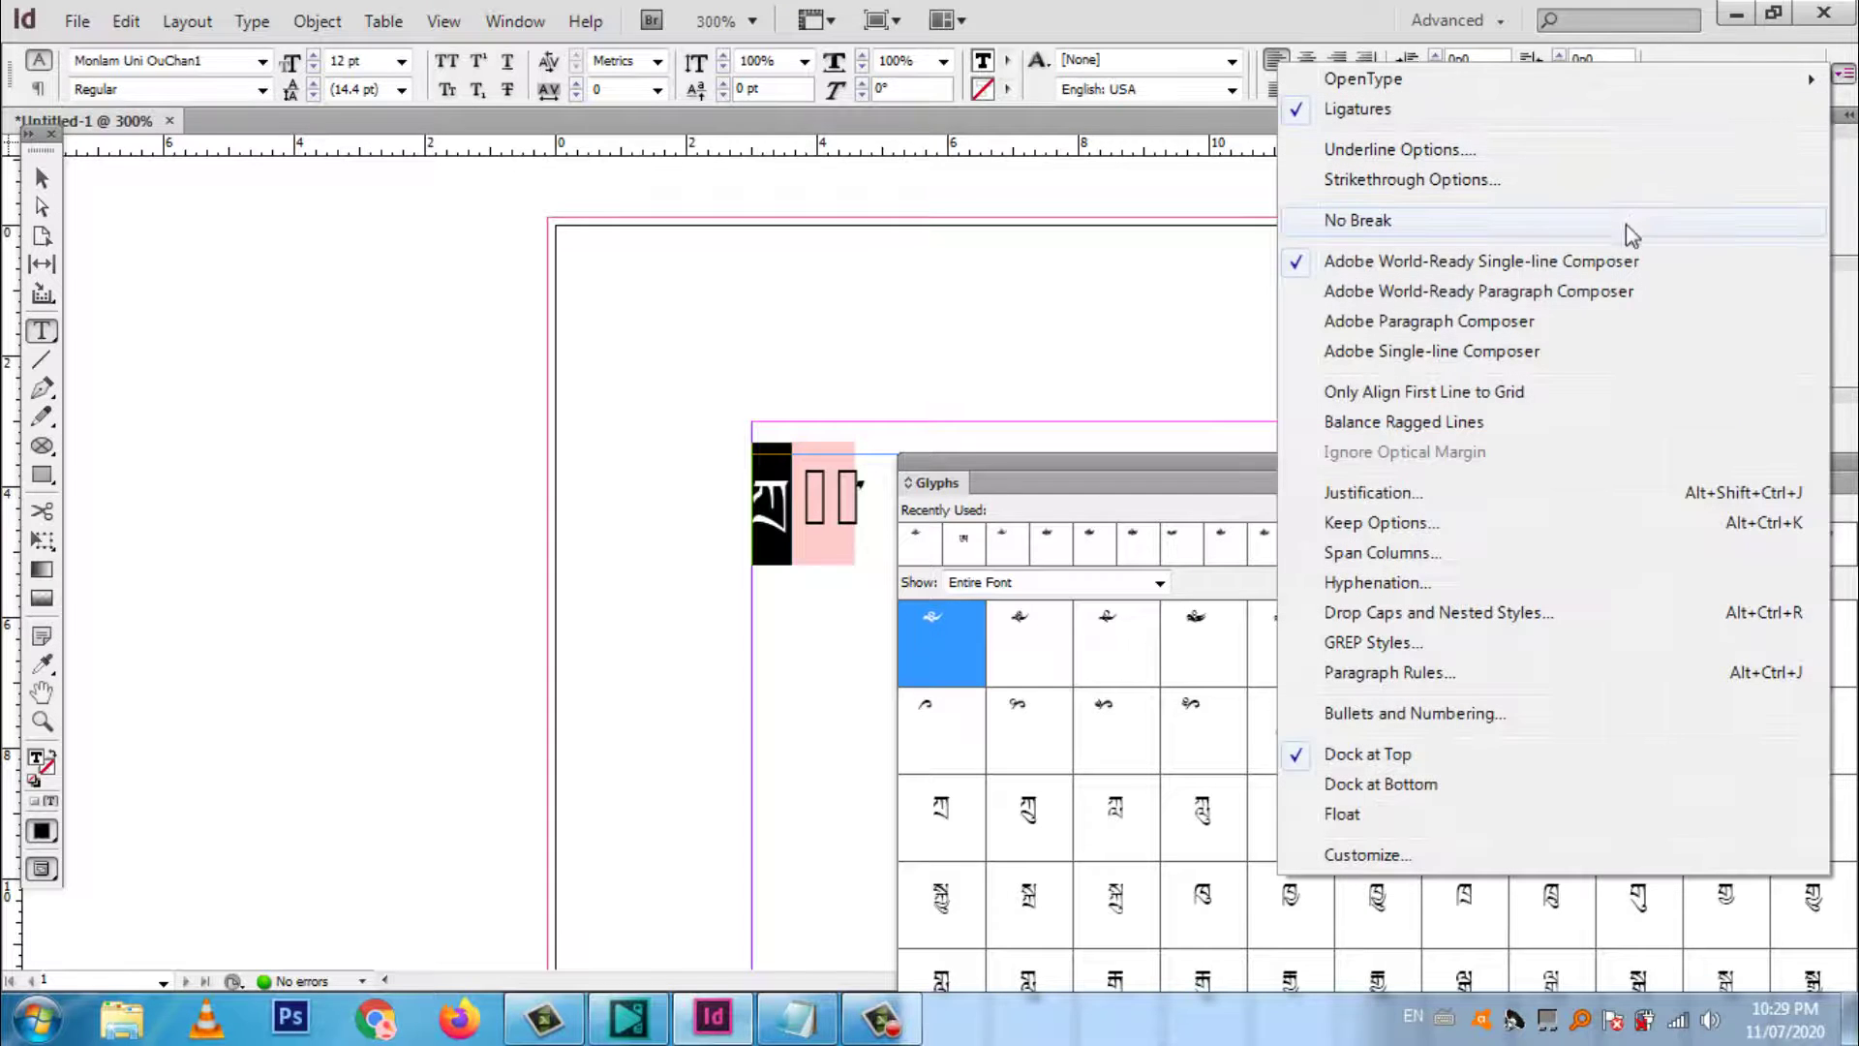
click(1612, 261)
Step: Delete the tsheg mark at the end of the Tibetan text, after the missing-glyph boxes
click(813, 504)
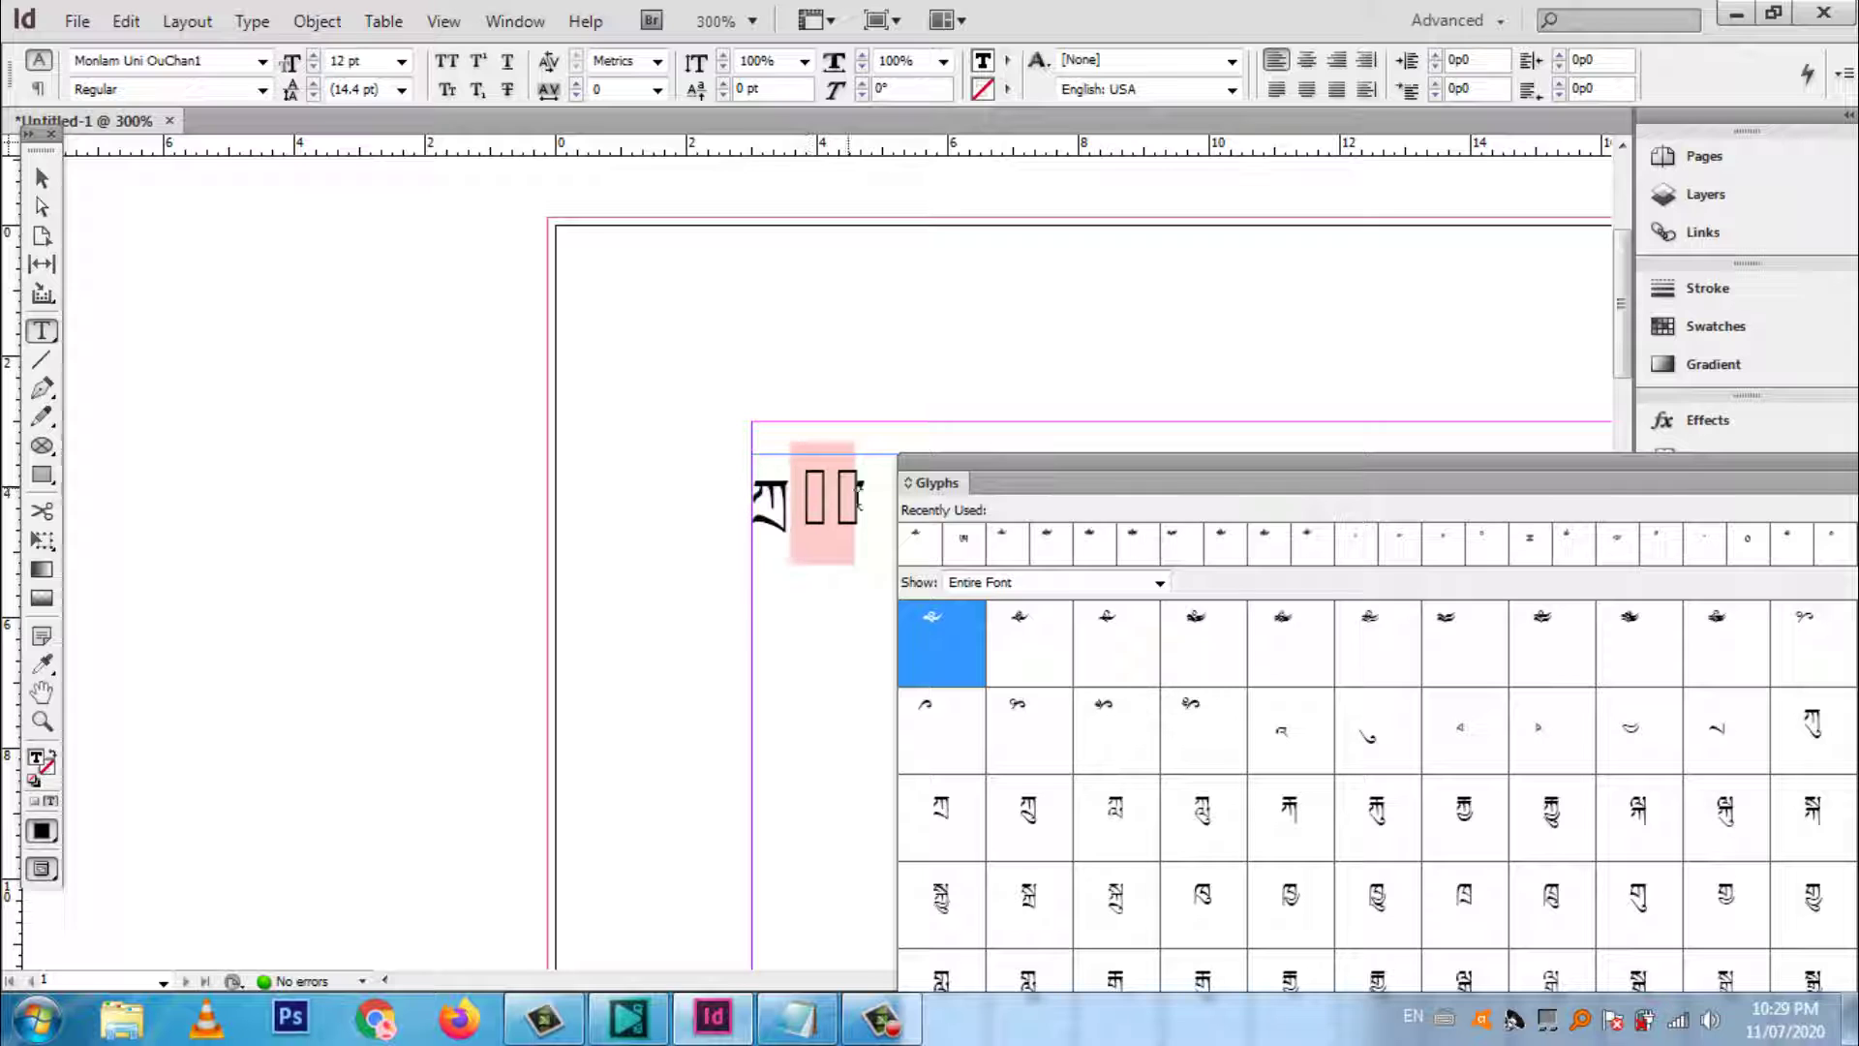
drag(872, 499, 800, 510)
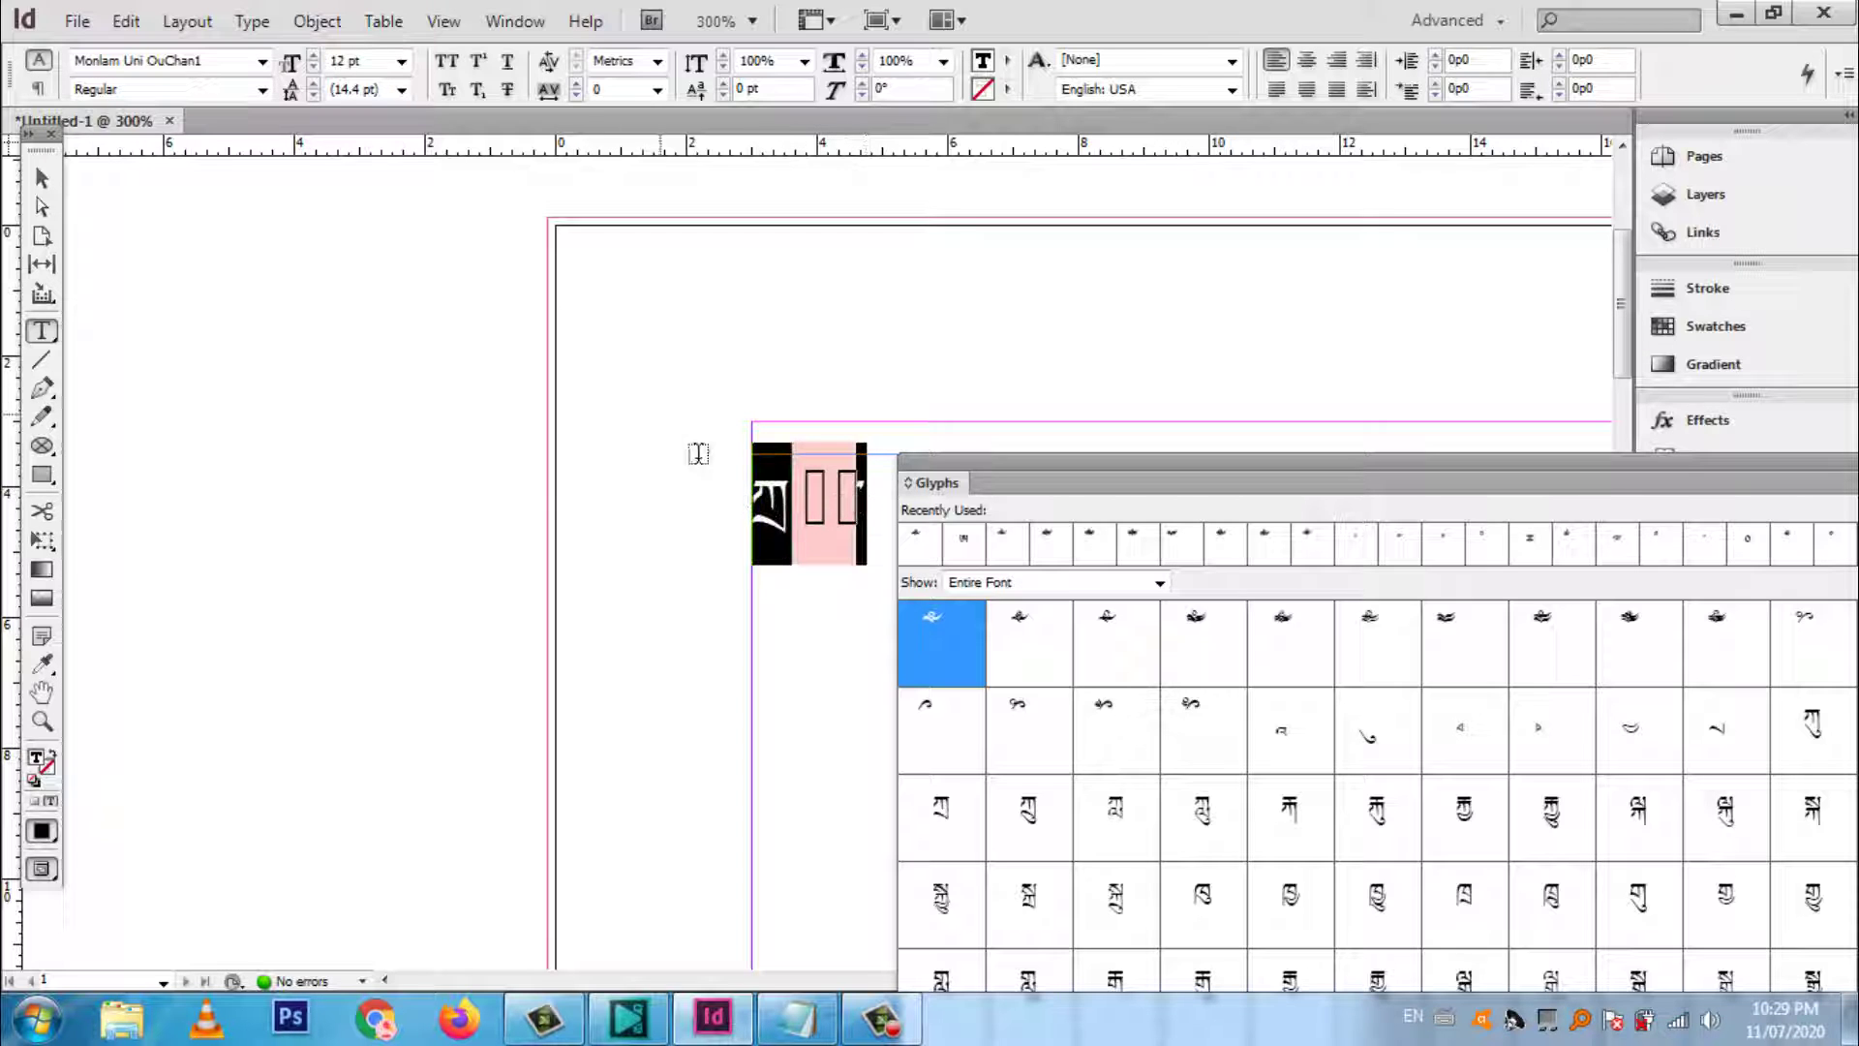
double_click(863, 533)
click(863, 520)
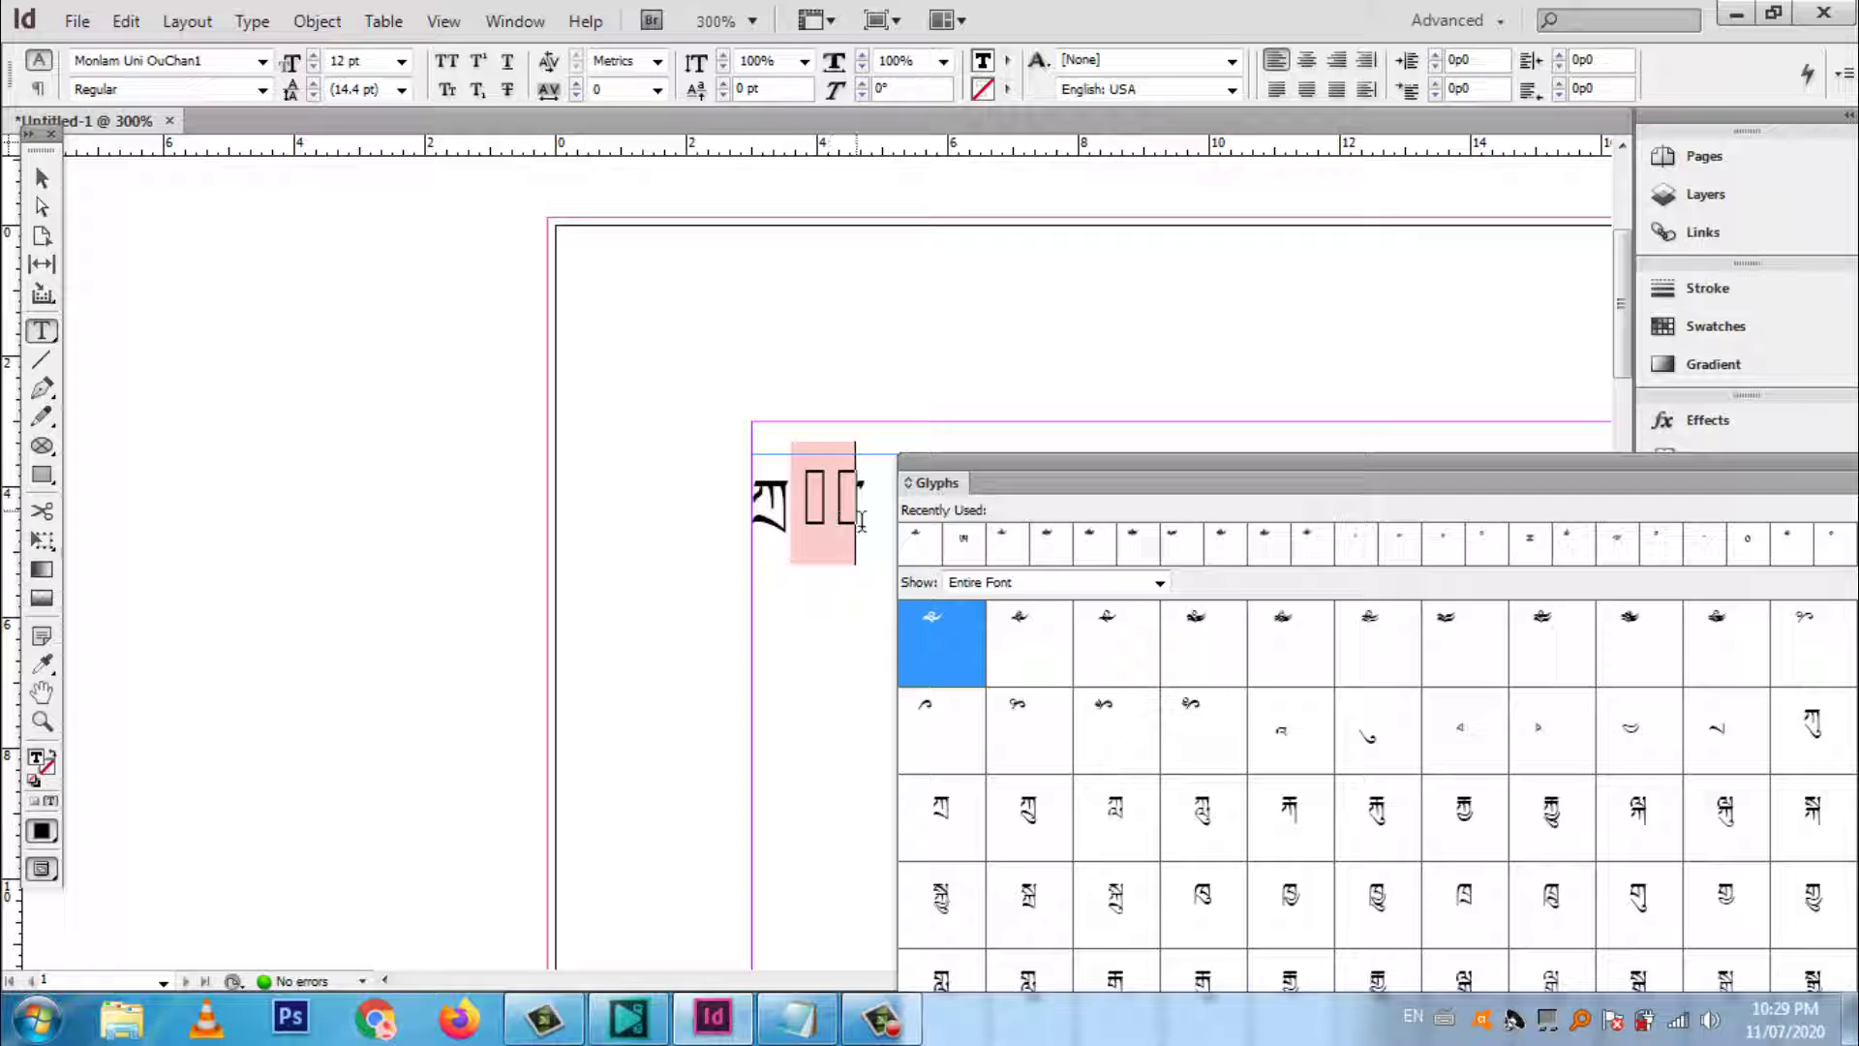
double_click(807, 523)
click(858, 519)
key(BackSpace)
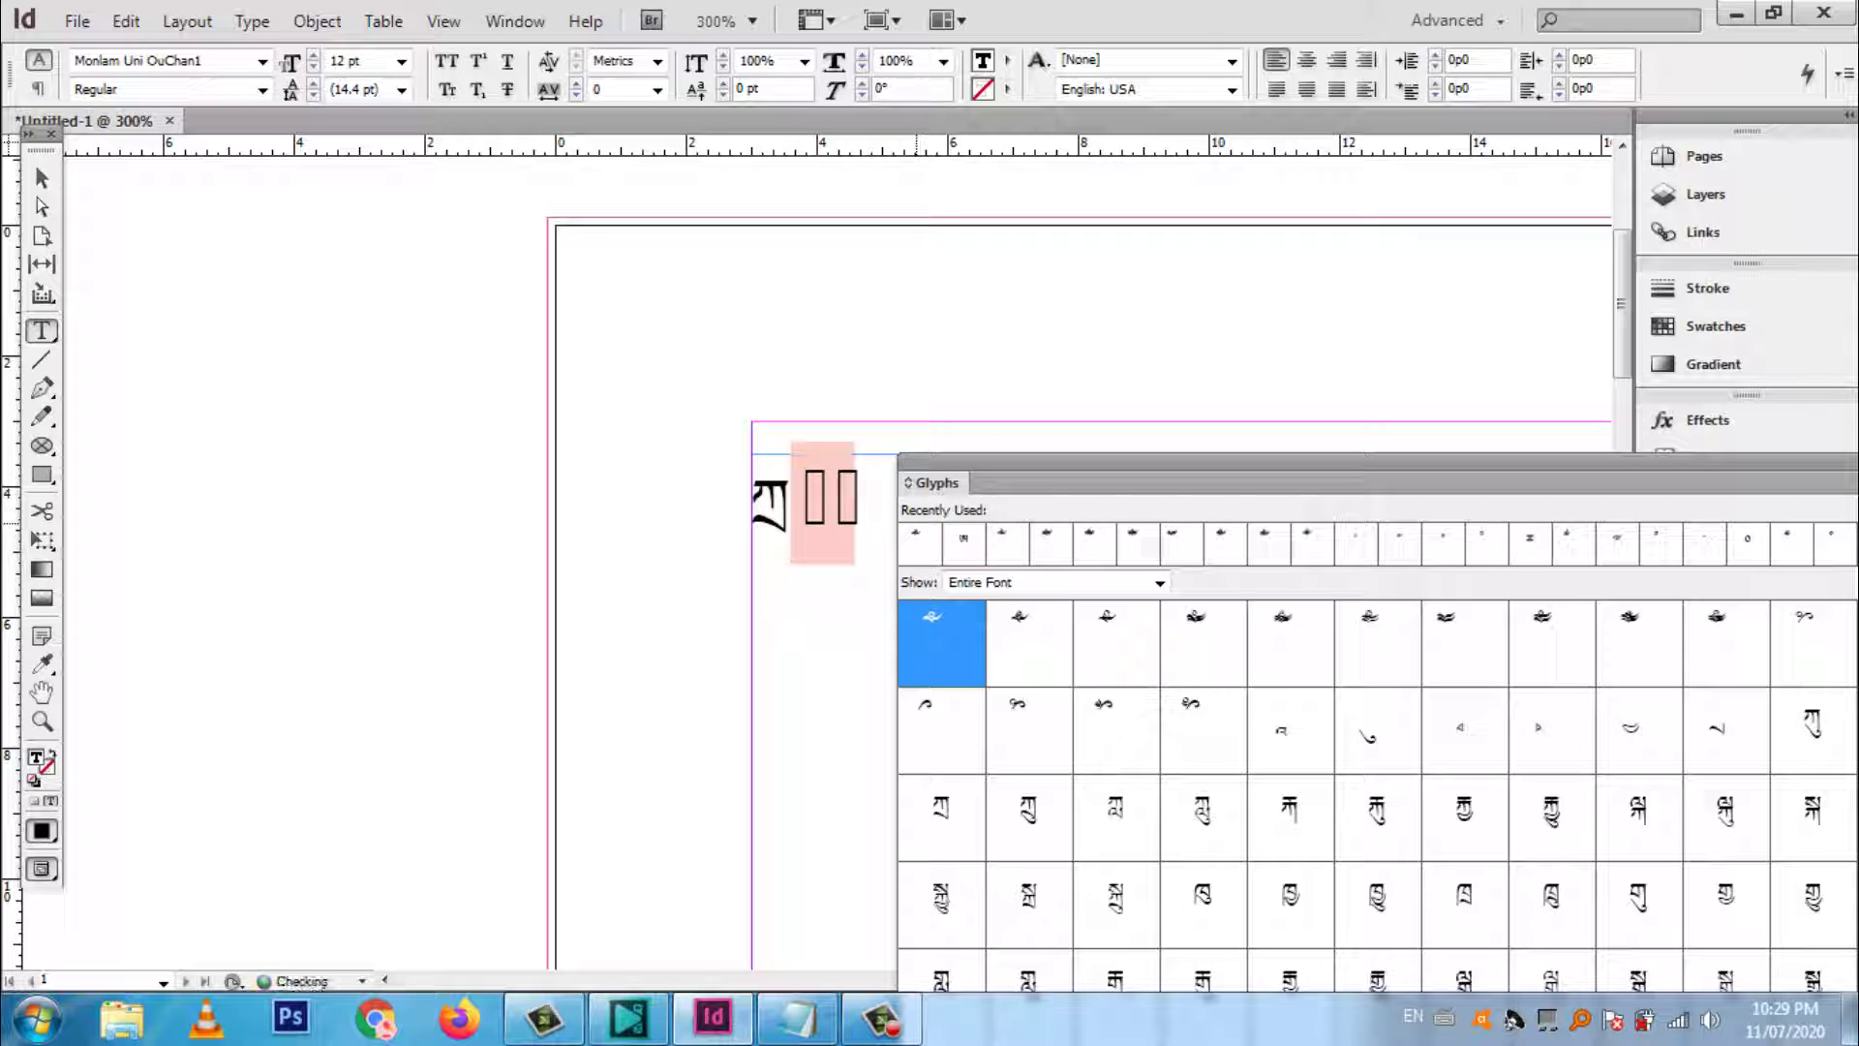
Step: Select the remaining Tibetan text and bring the whole Glyphs panel into view, keeping Monlam Uni OuChan1 as its font
double_click(772, 503)
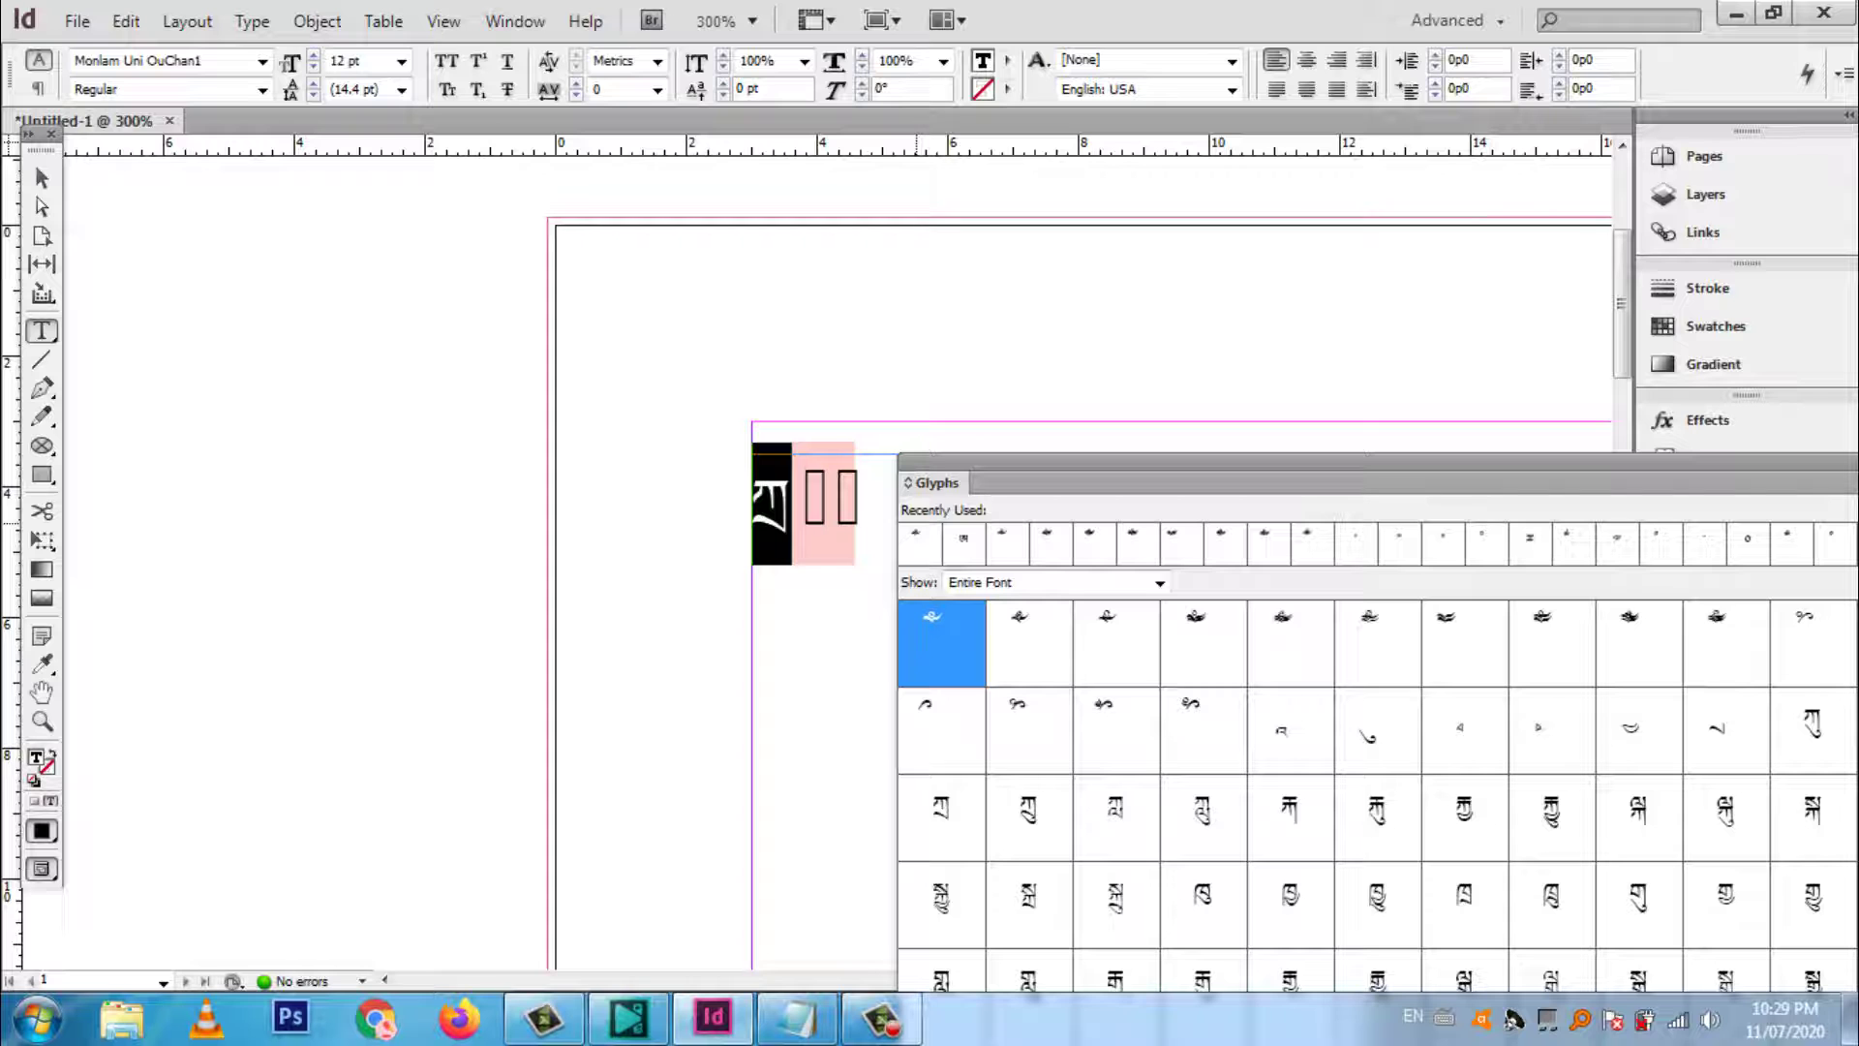
drag(1253, 463, 800, 217)
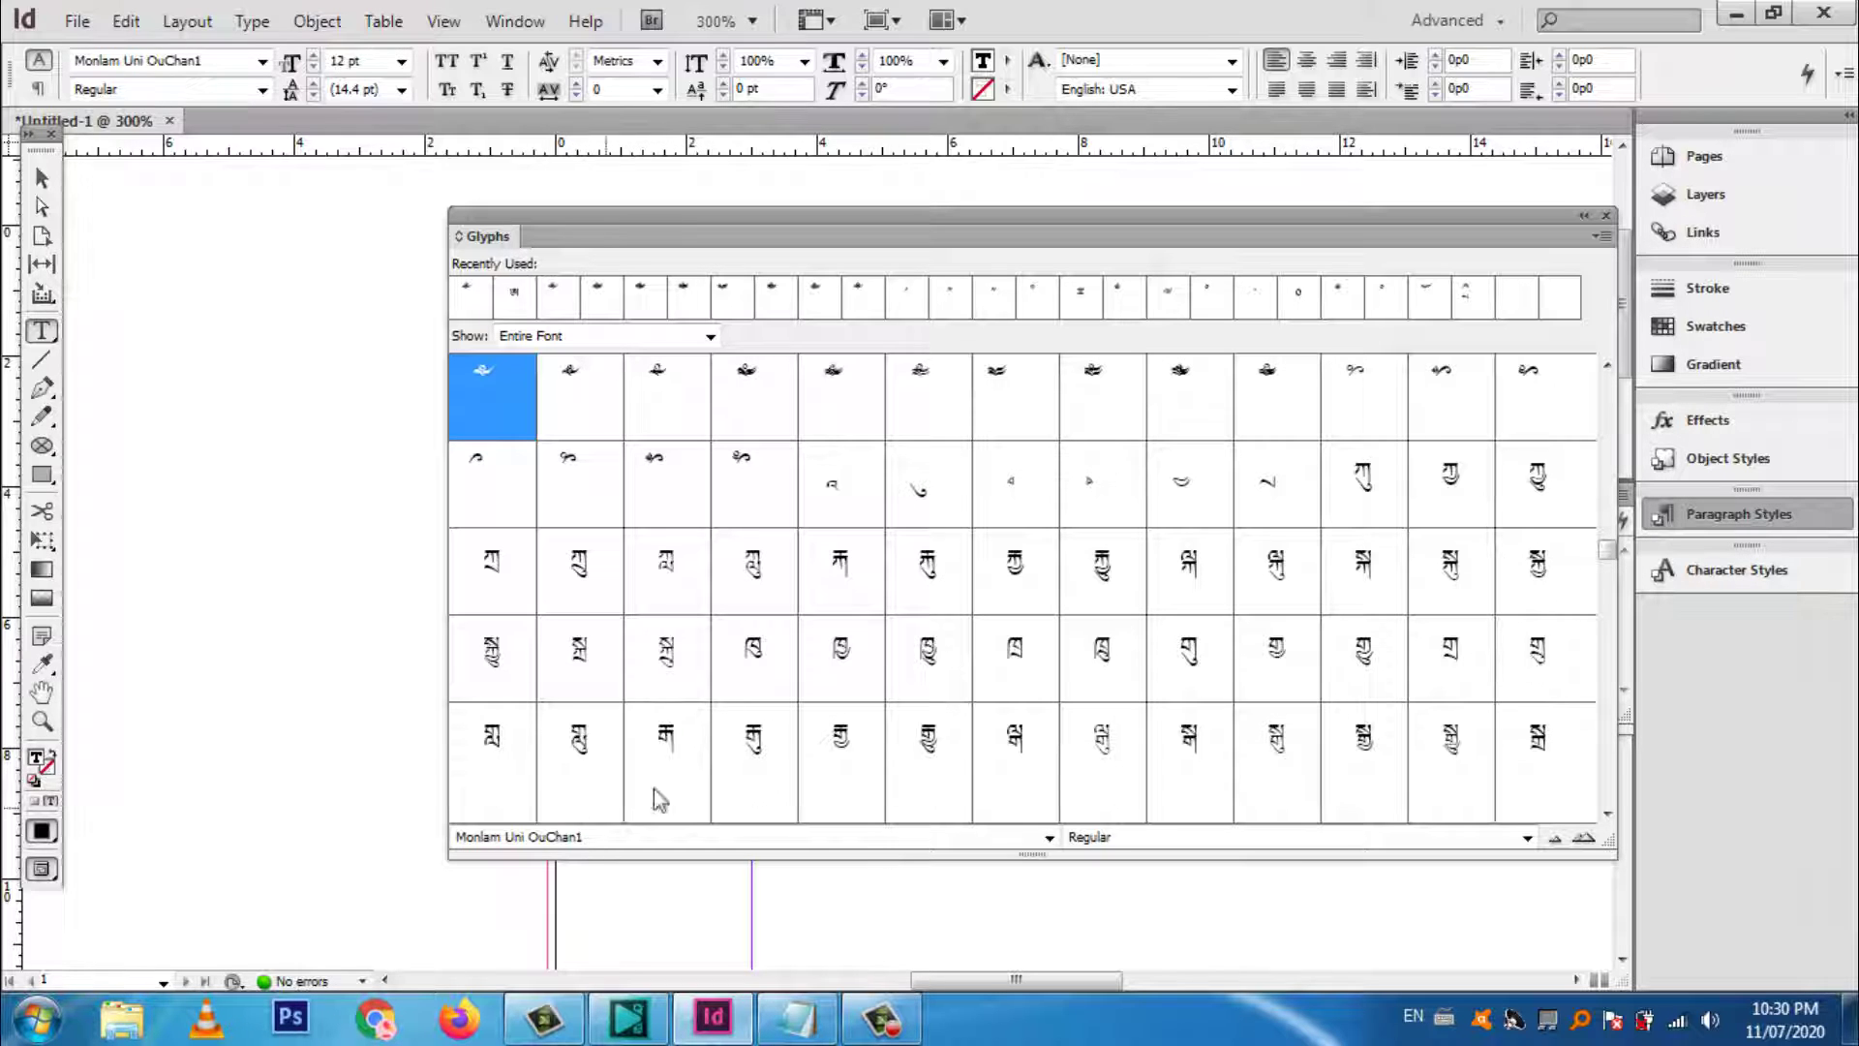
click(1052, 837)
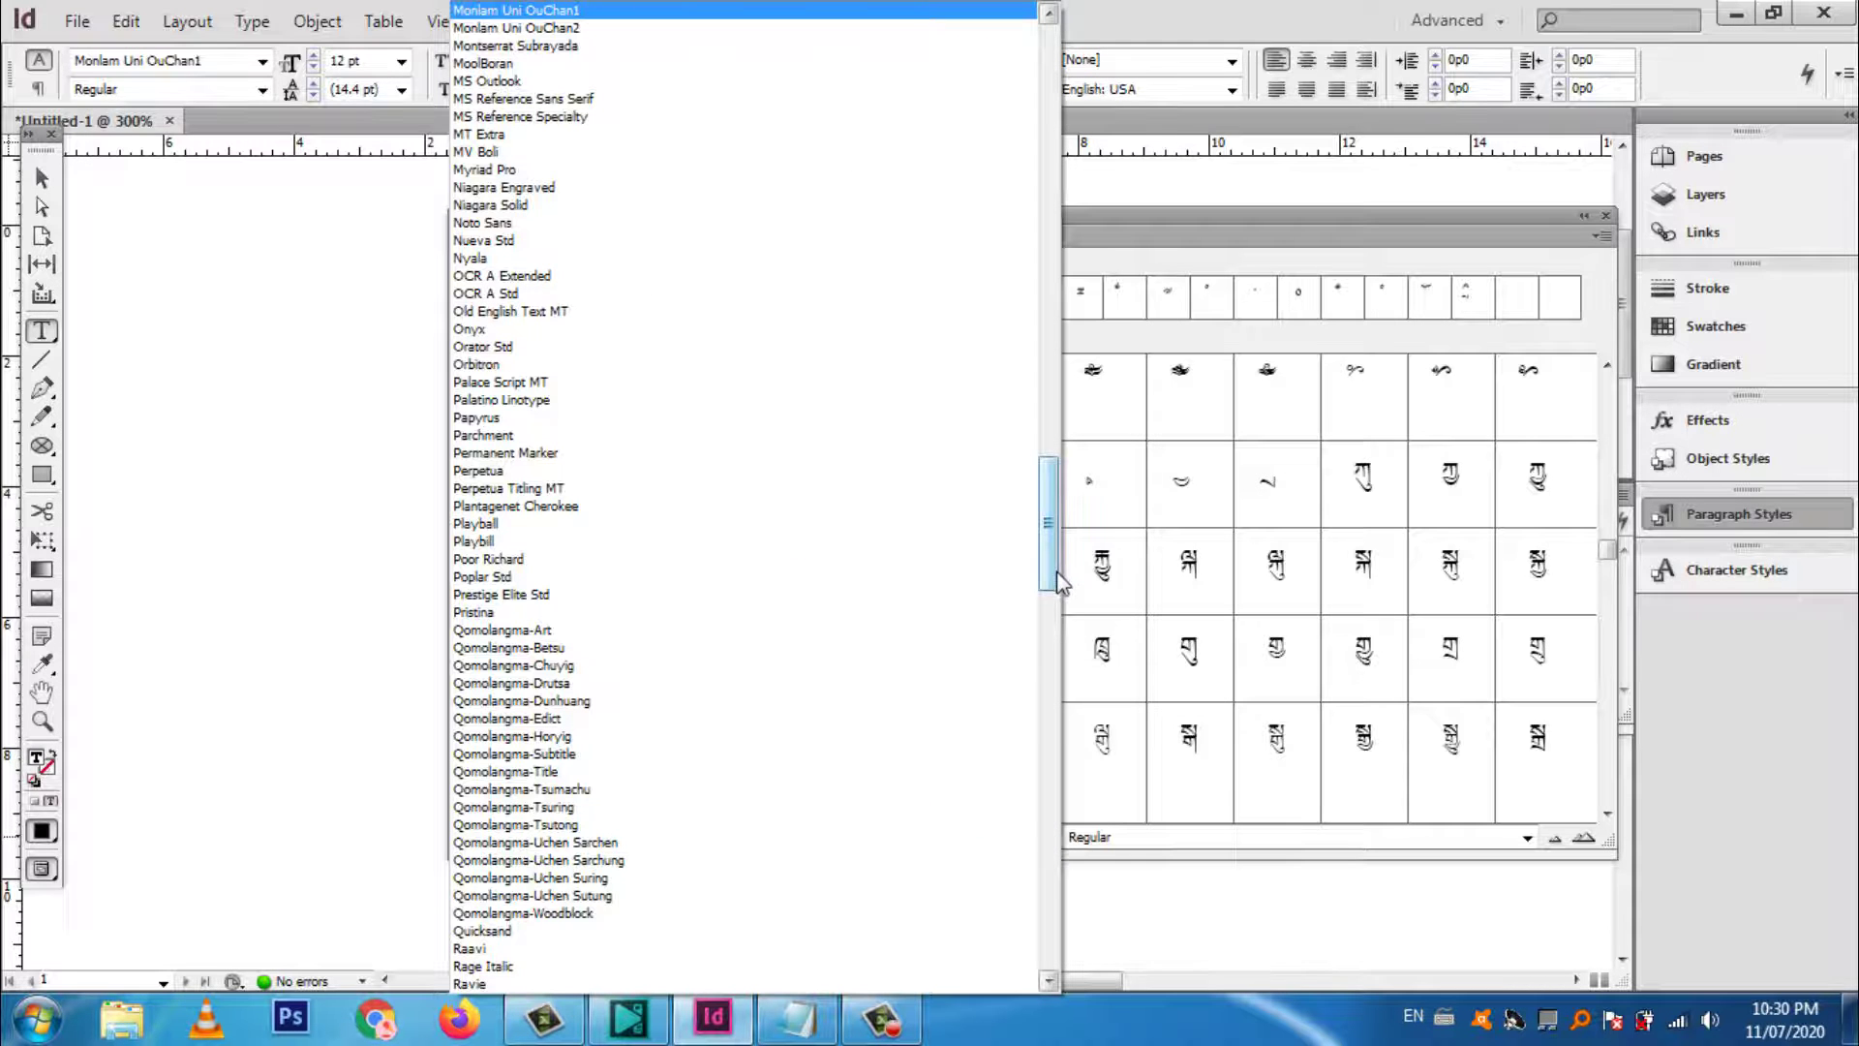
drag(1057, 577, 1058, 523)
click(1149, 595)
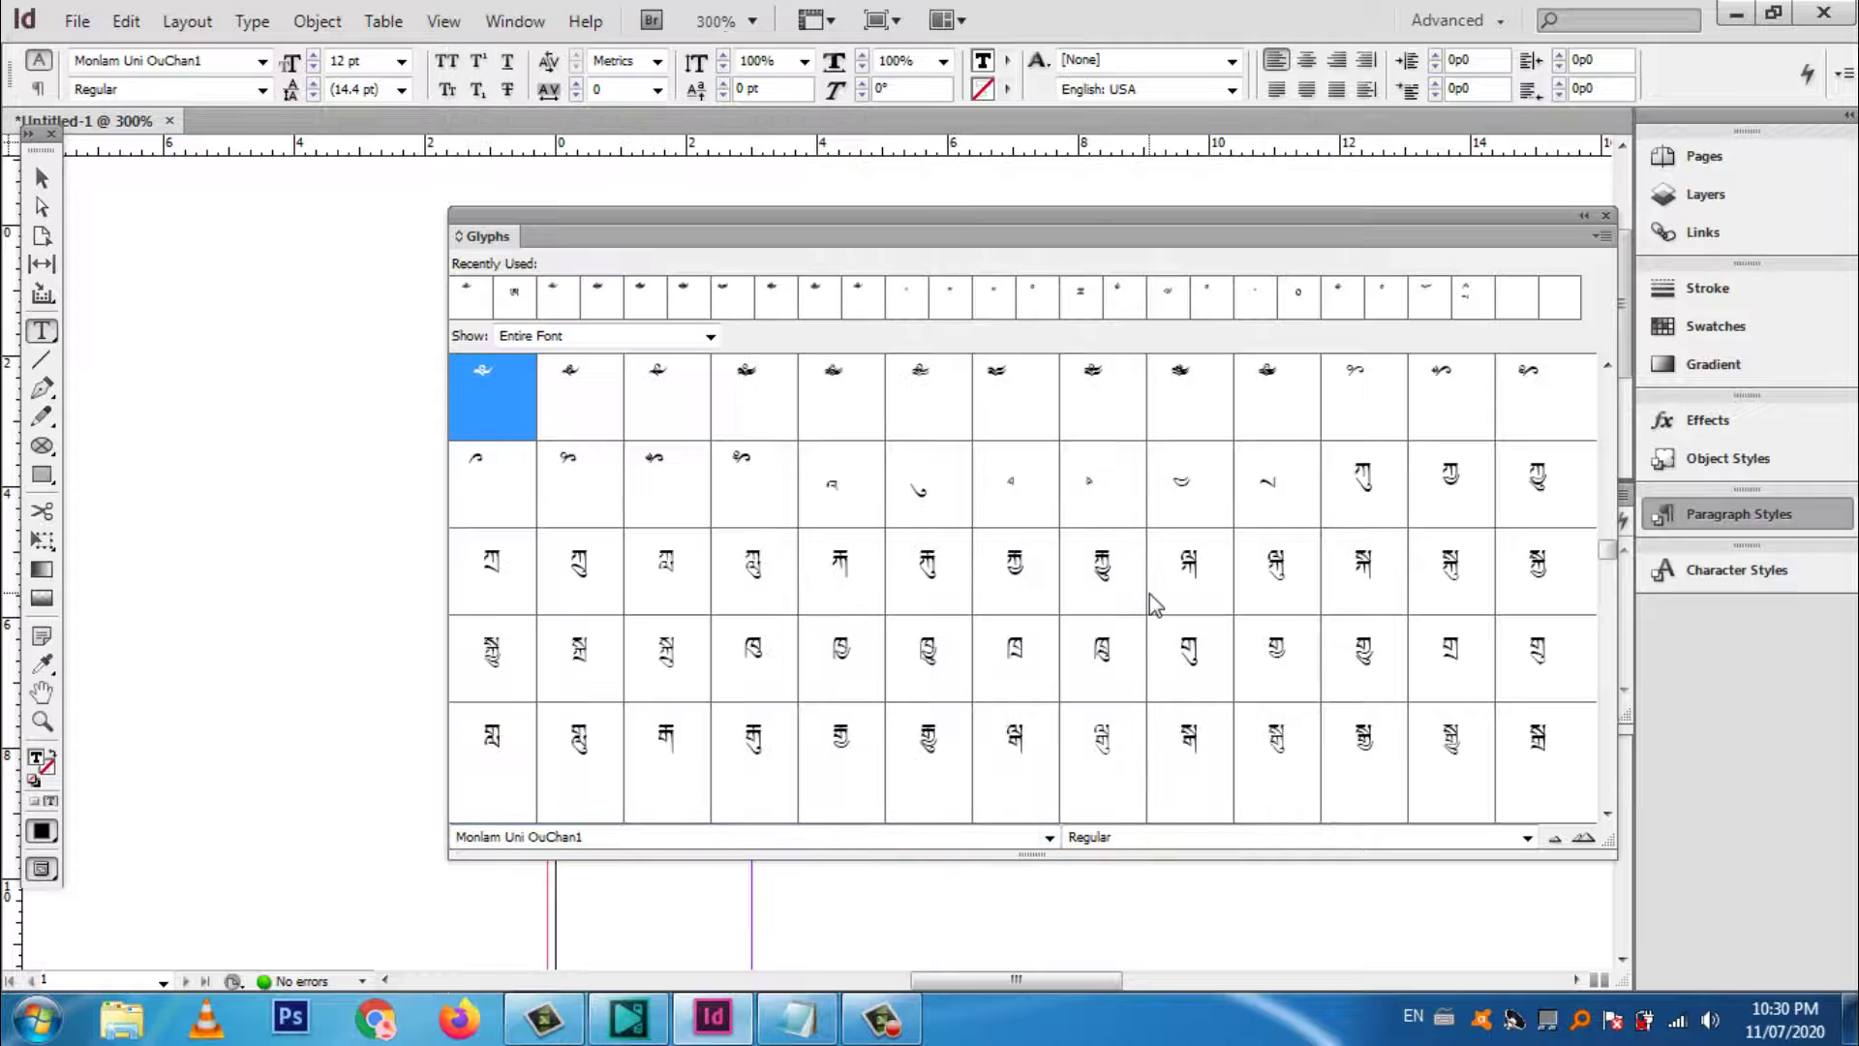
Step: Find the curved i-vowel sign among the Monlam Uni OuChan1 glyphs and insert it in place of the selected text
scroll(1209, 592, down, 10)
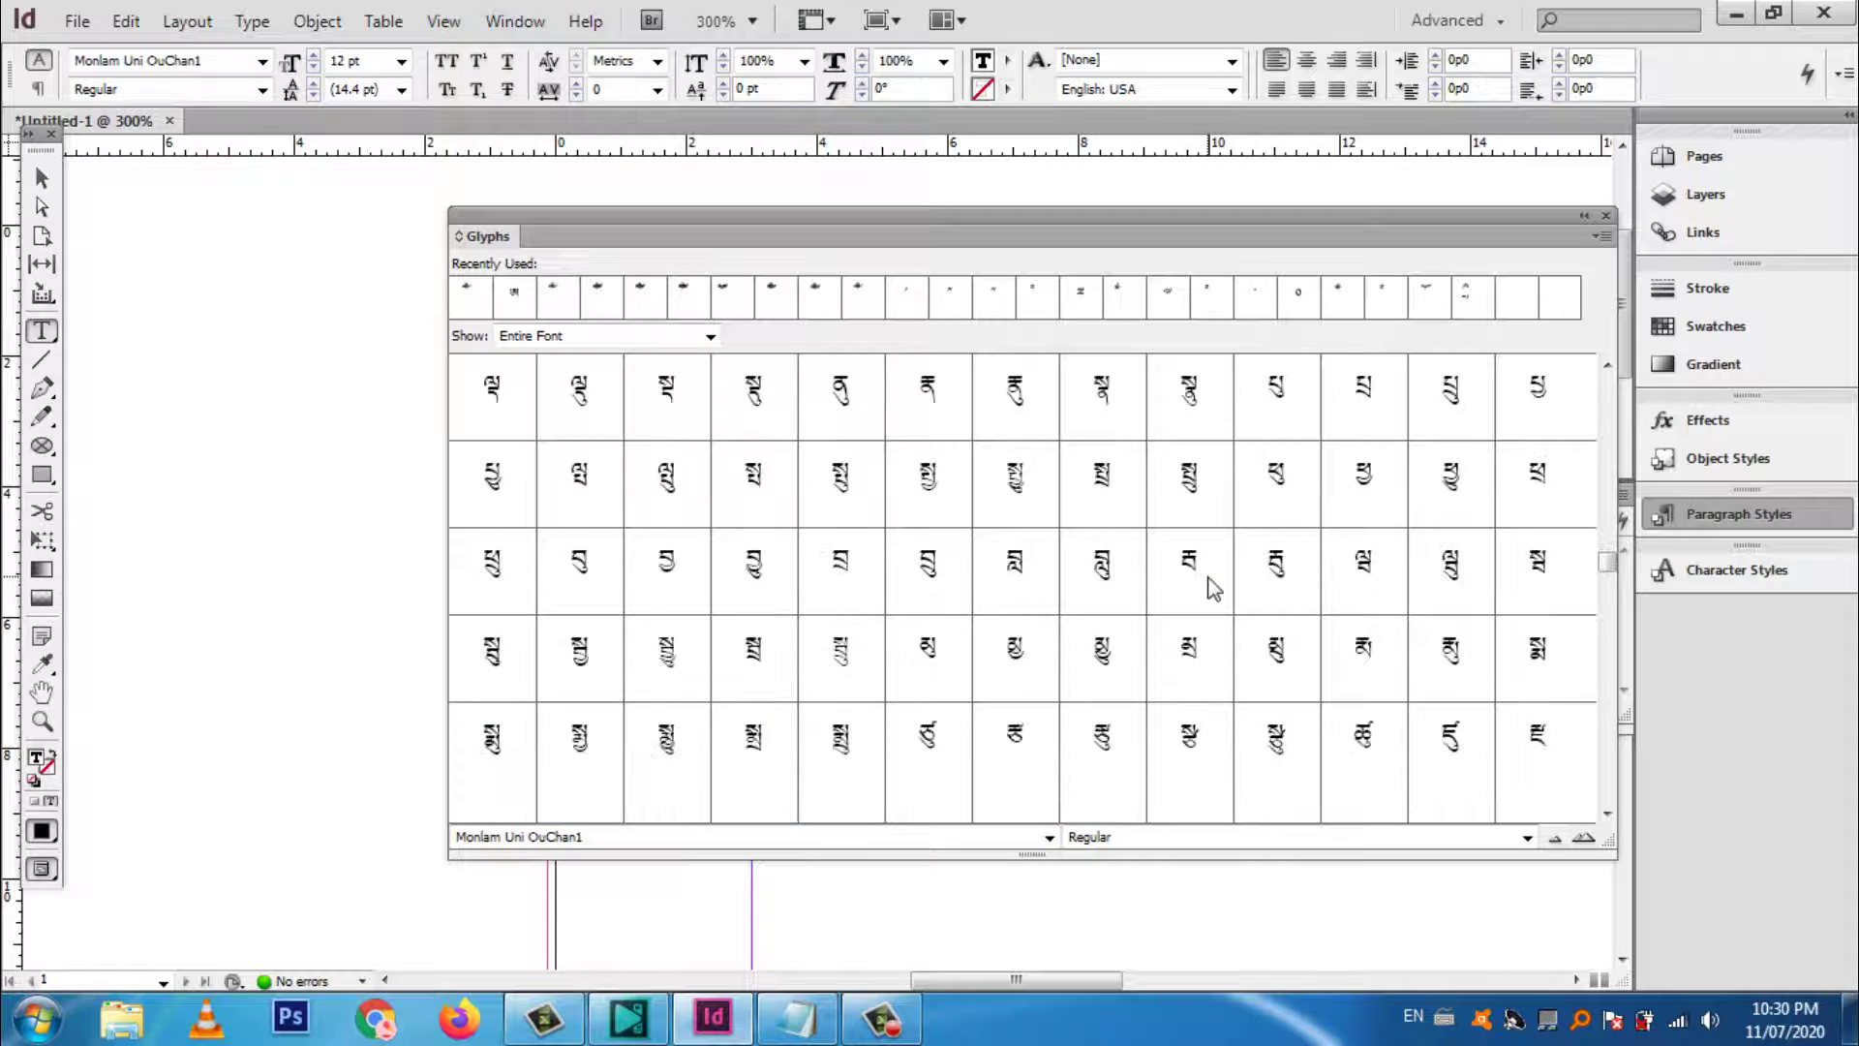
scroll(1212, 587, down, 8)
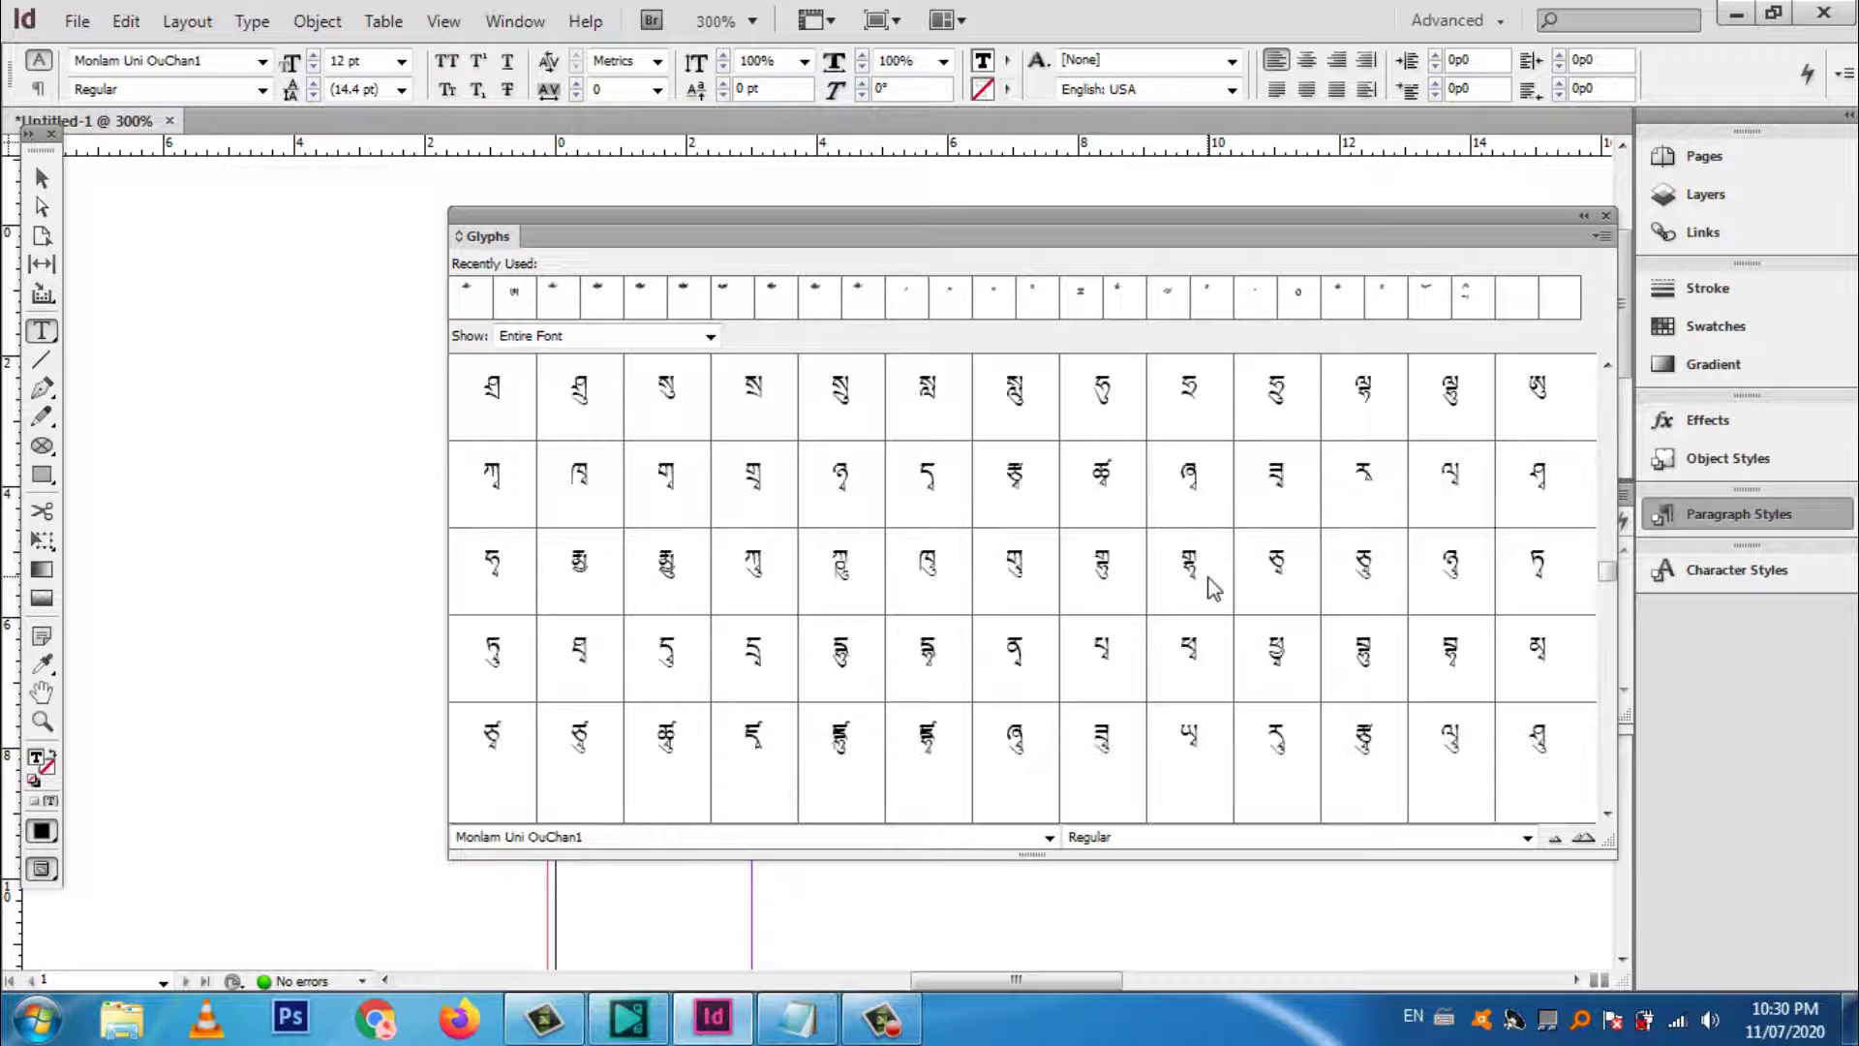
scroll(1212, 587, down, 2)
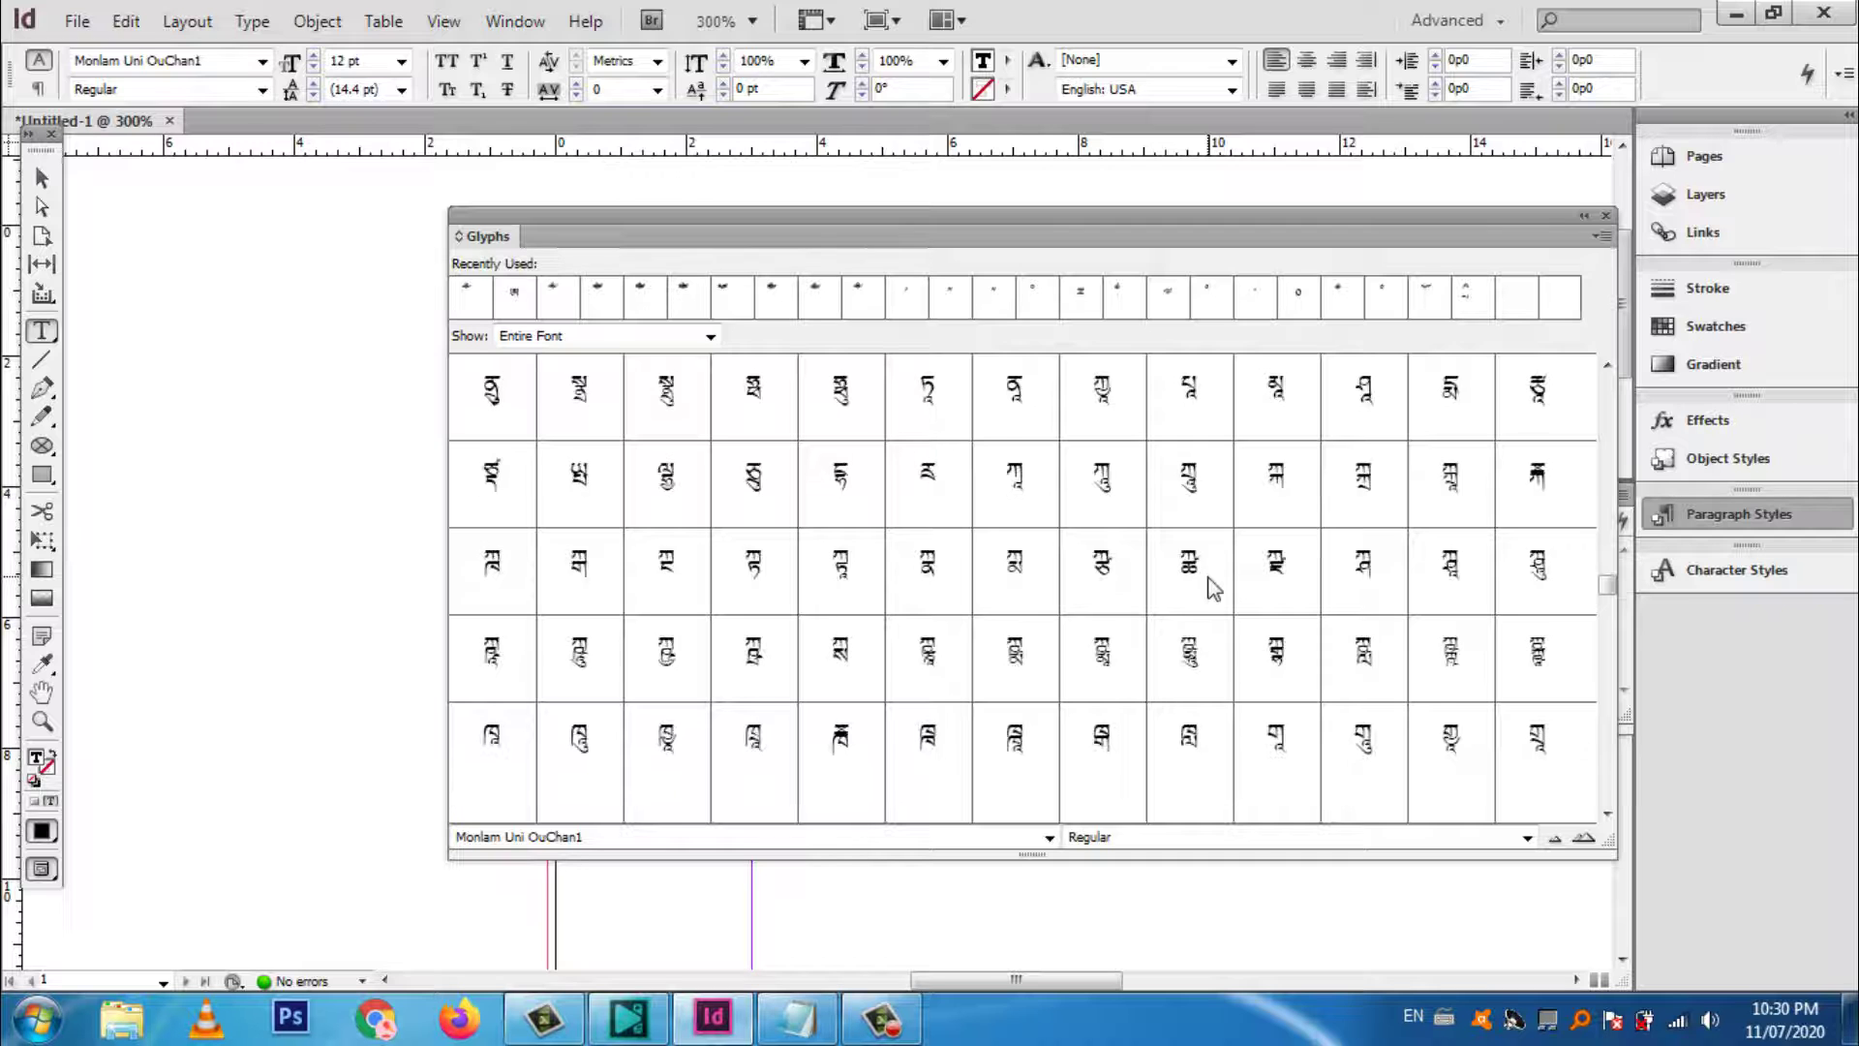
scroll(1212, 588, down, 8)
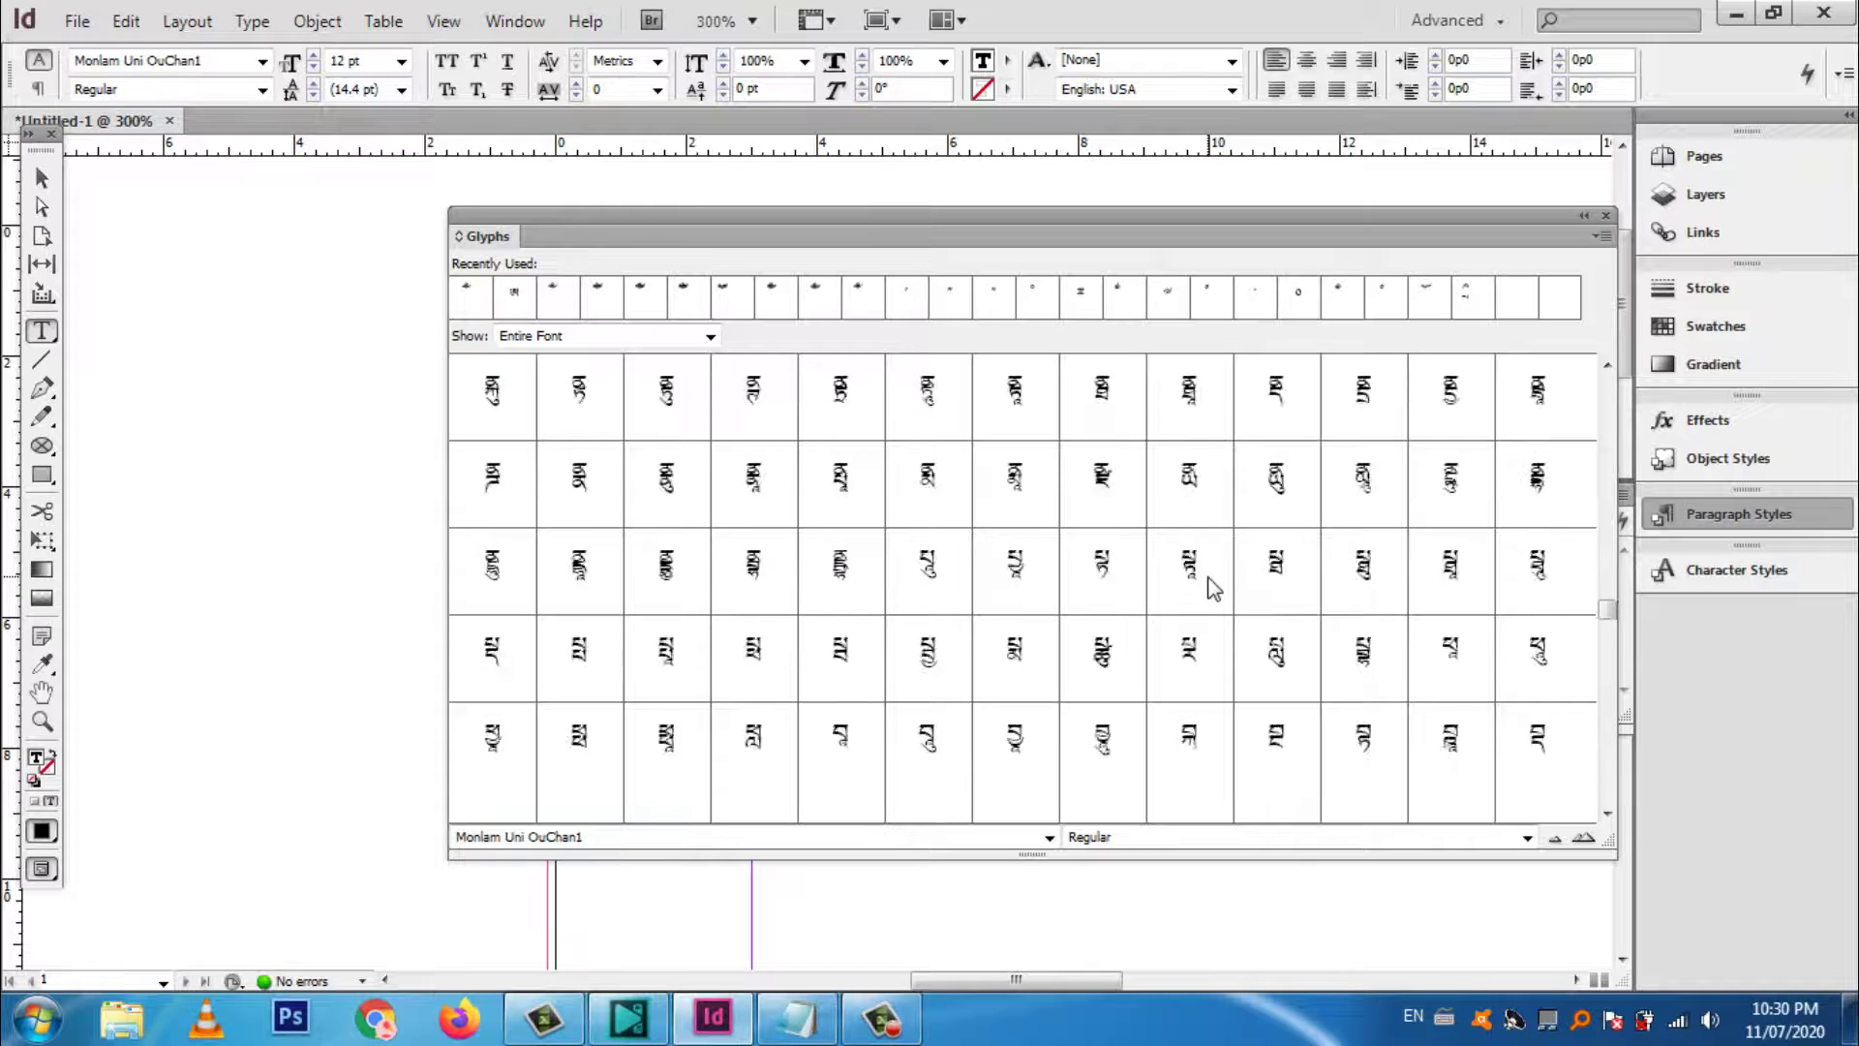
scroll(1212, 588, down, 5)
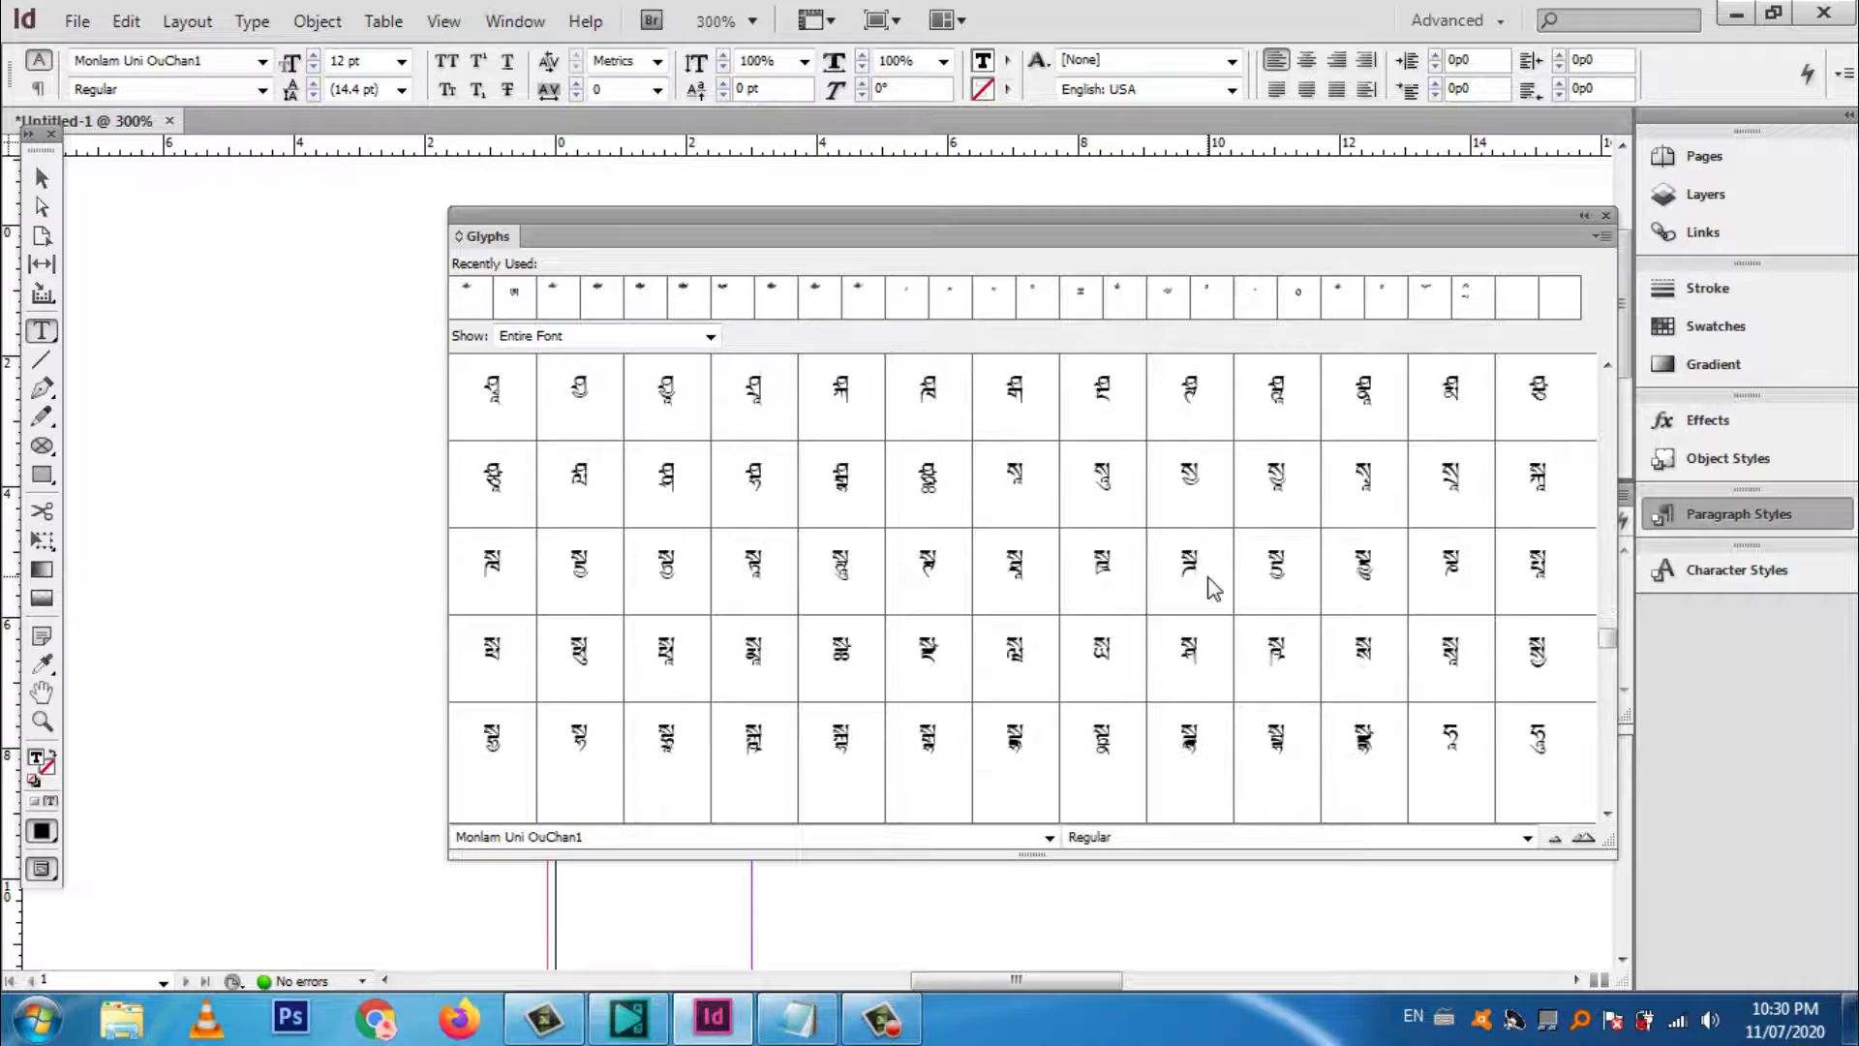
scroll(1212, 588, down, 3)
scroll(1212, 588, down, 8)
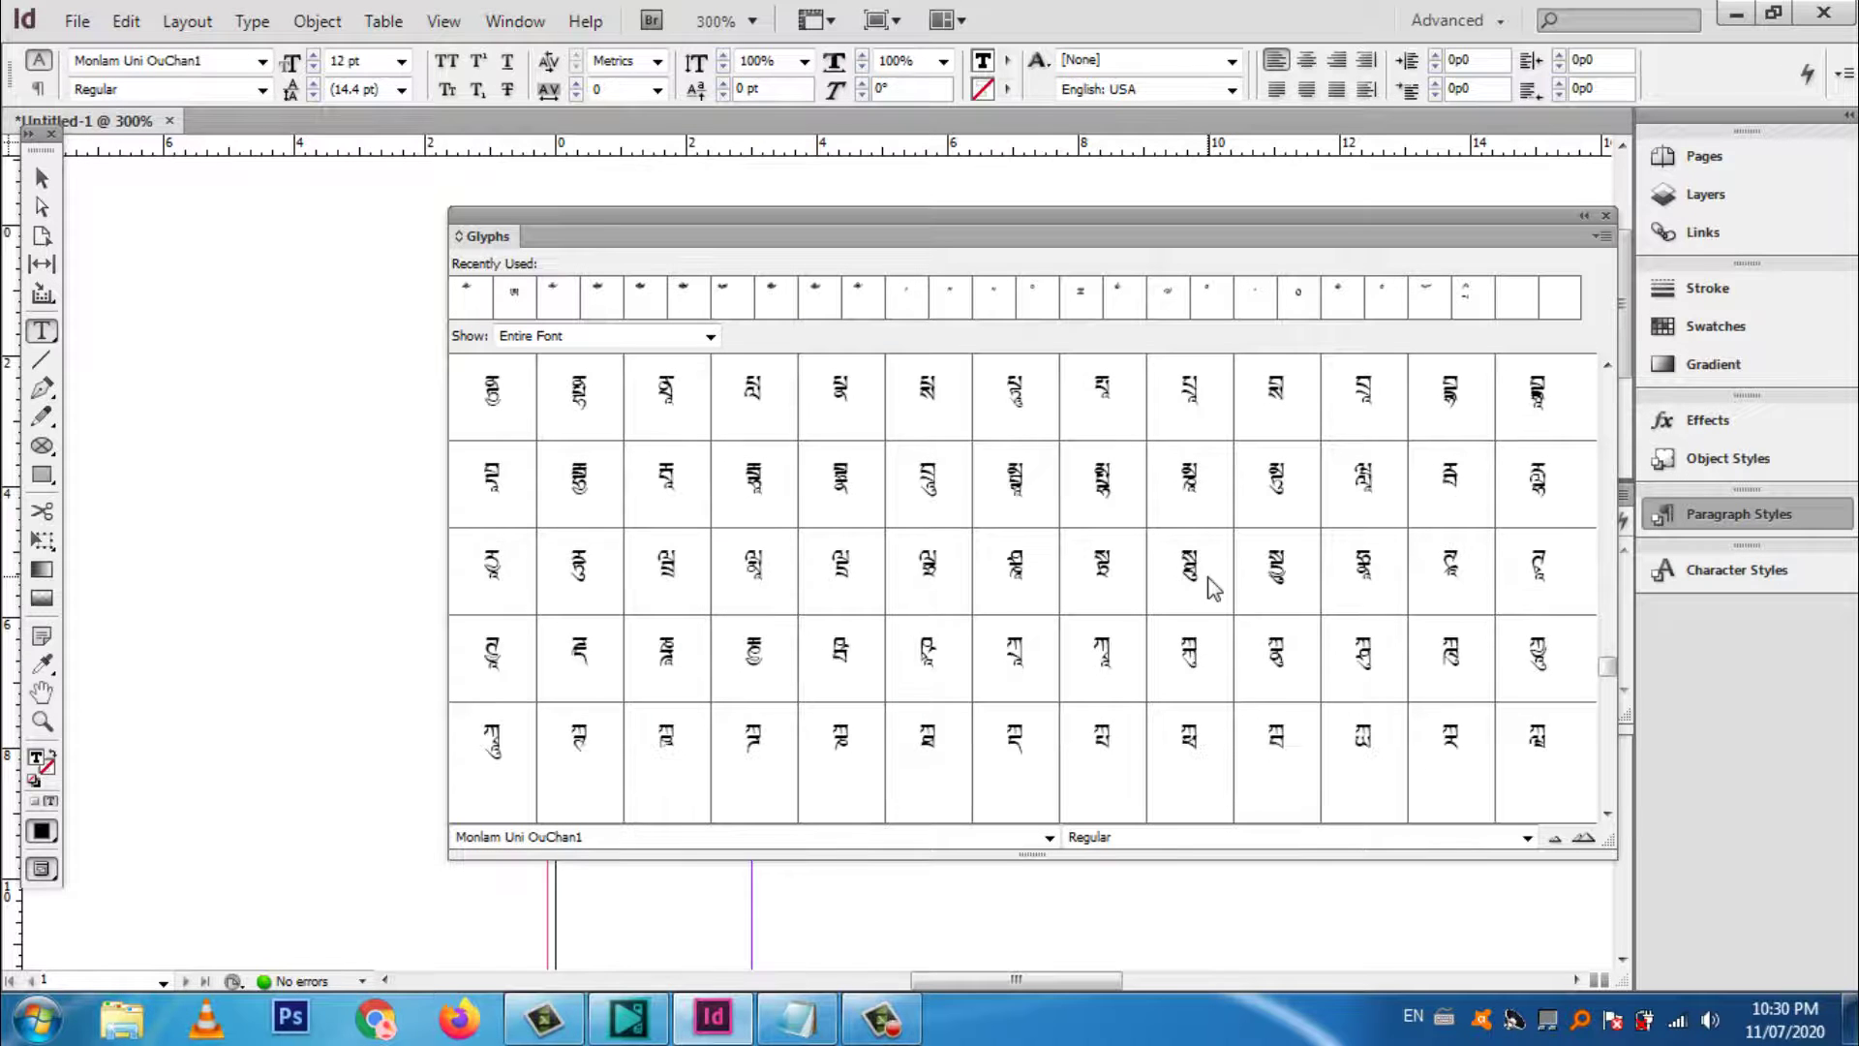
scroll(1212, 588, down, 7)
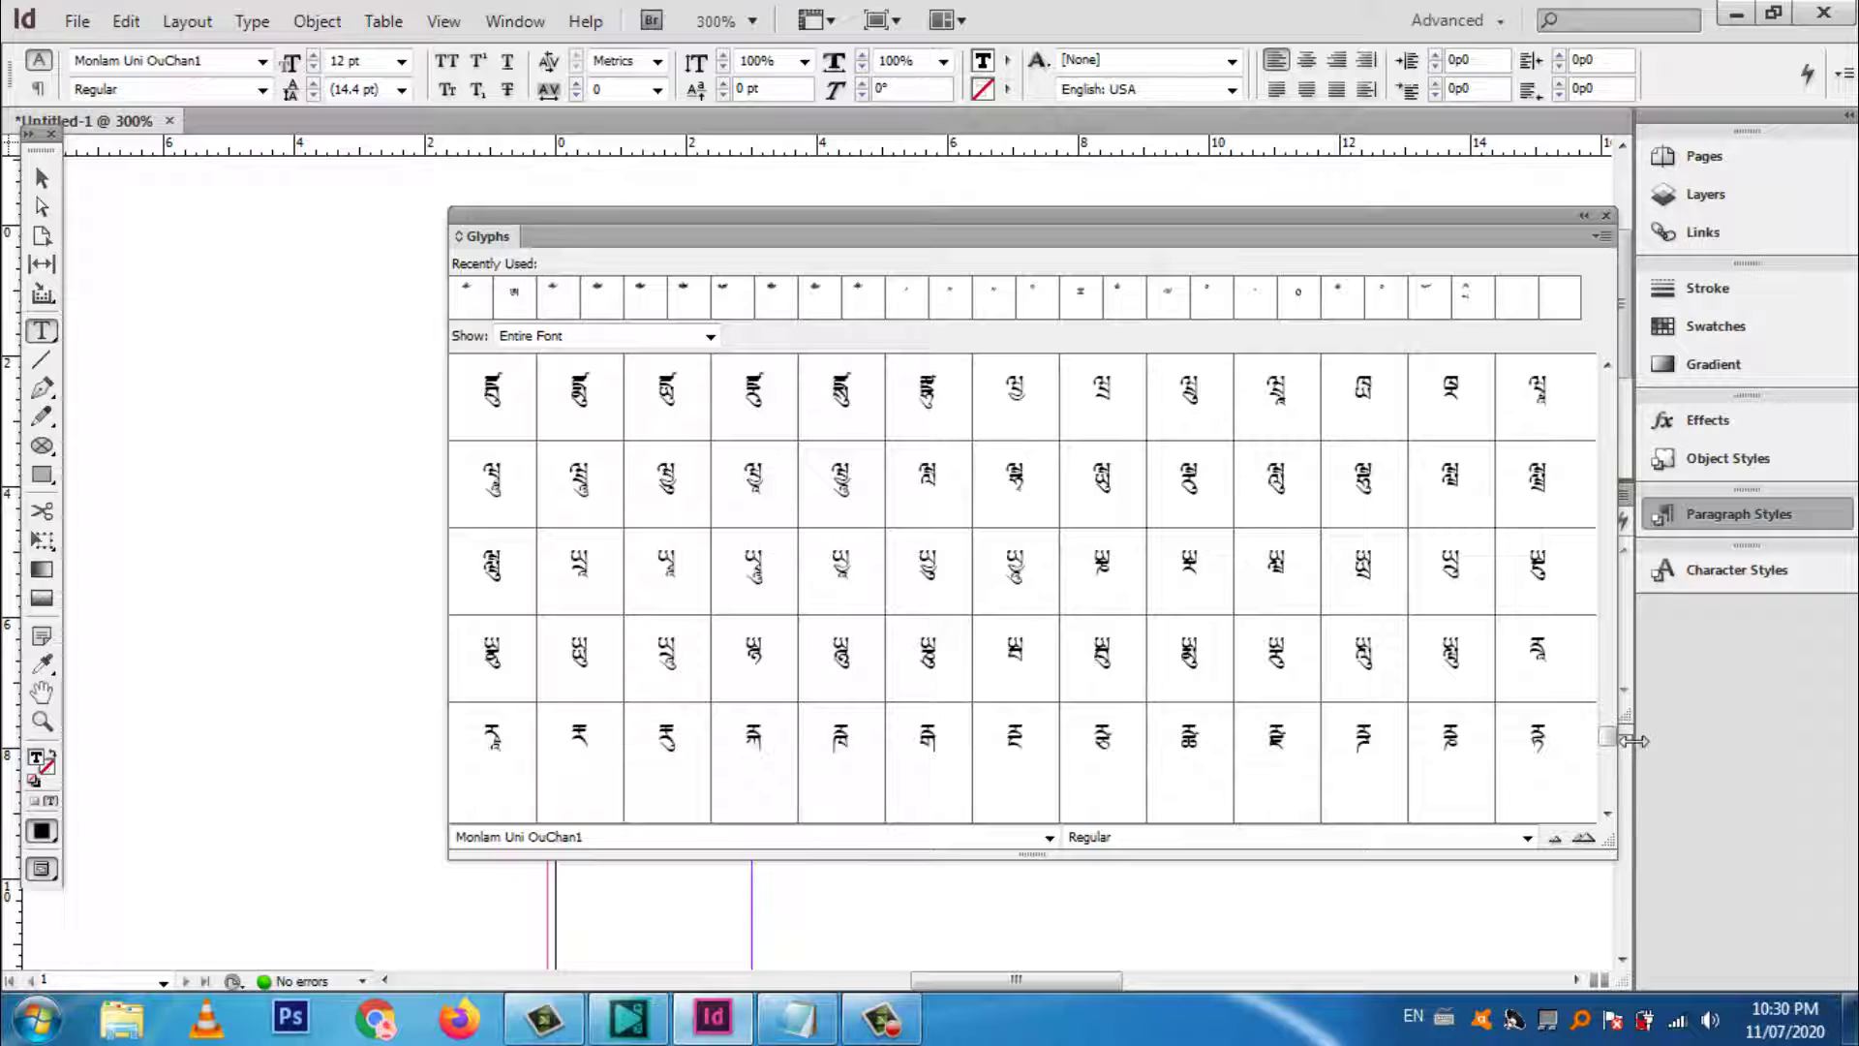
drag(1608, 740, 1592, 373)
scroll(1161, 561, down, 6)
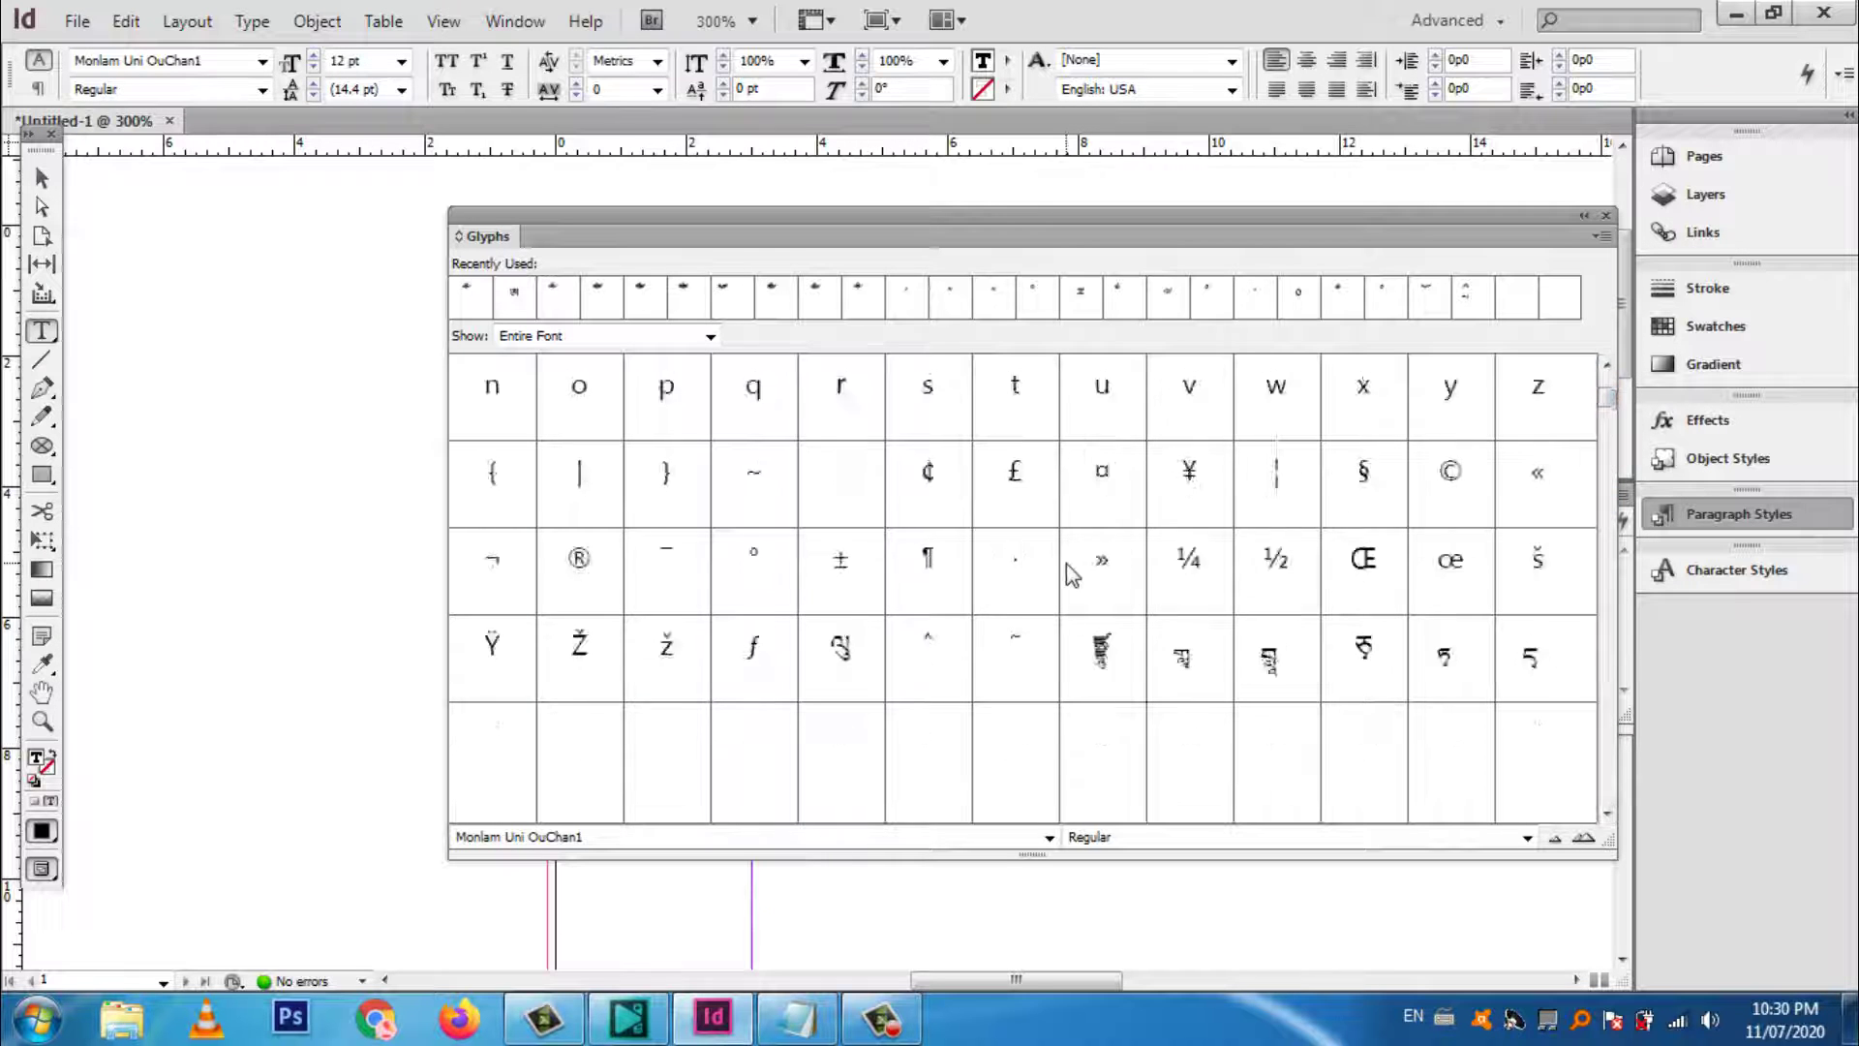
scroll(821, 616, down, 4)
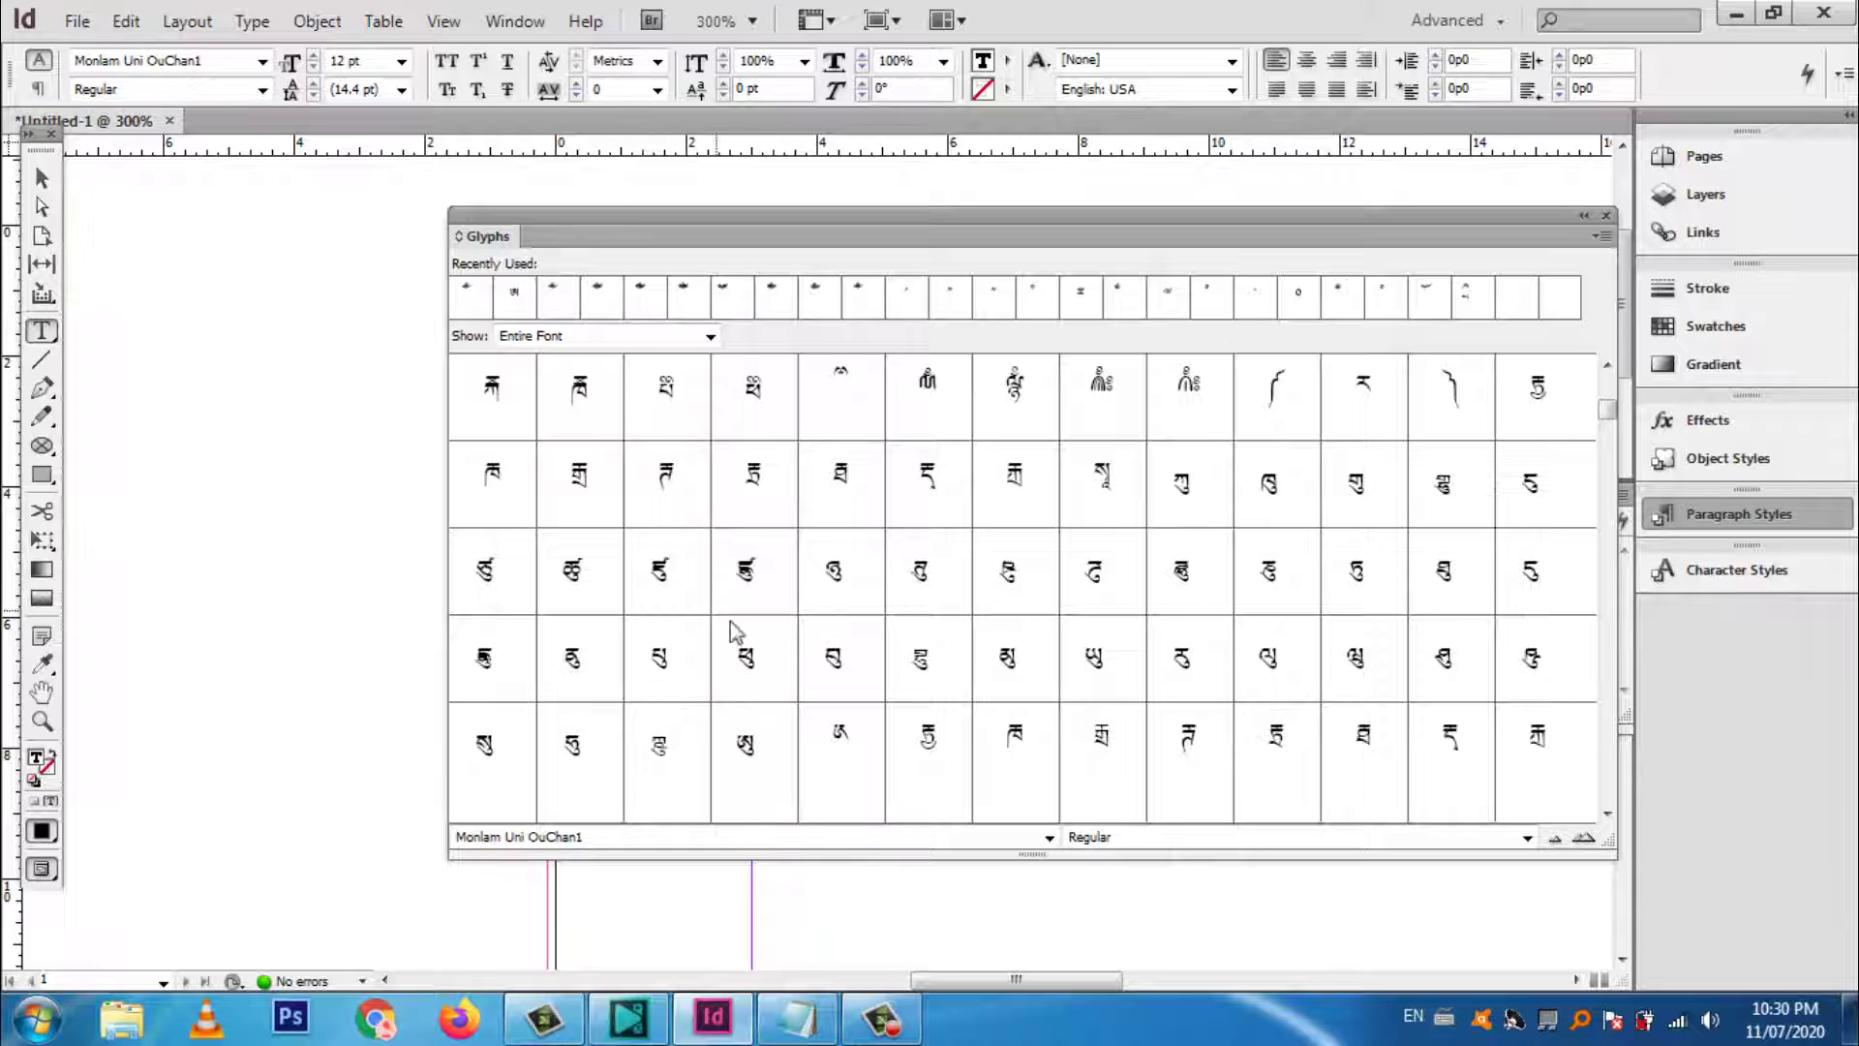
scroll(730, 621, down, 2)
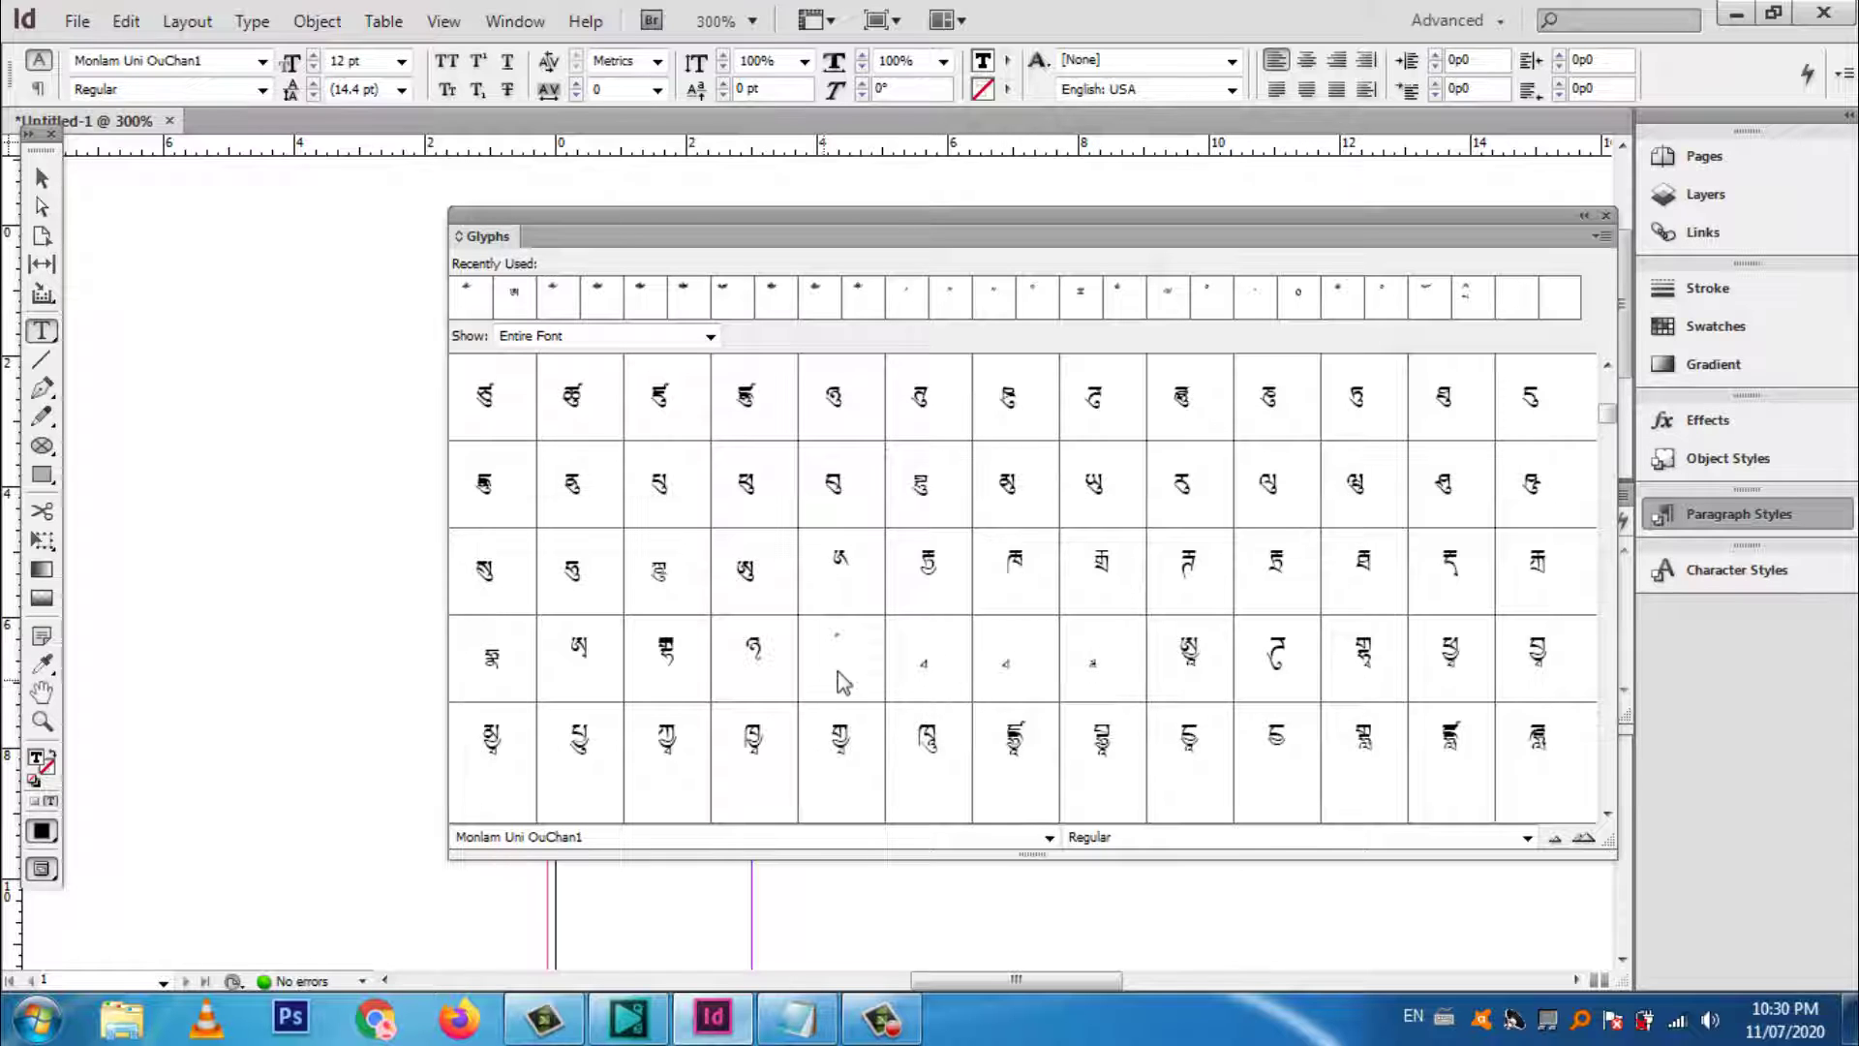
scroll(861, 678, down, 2)
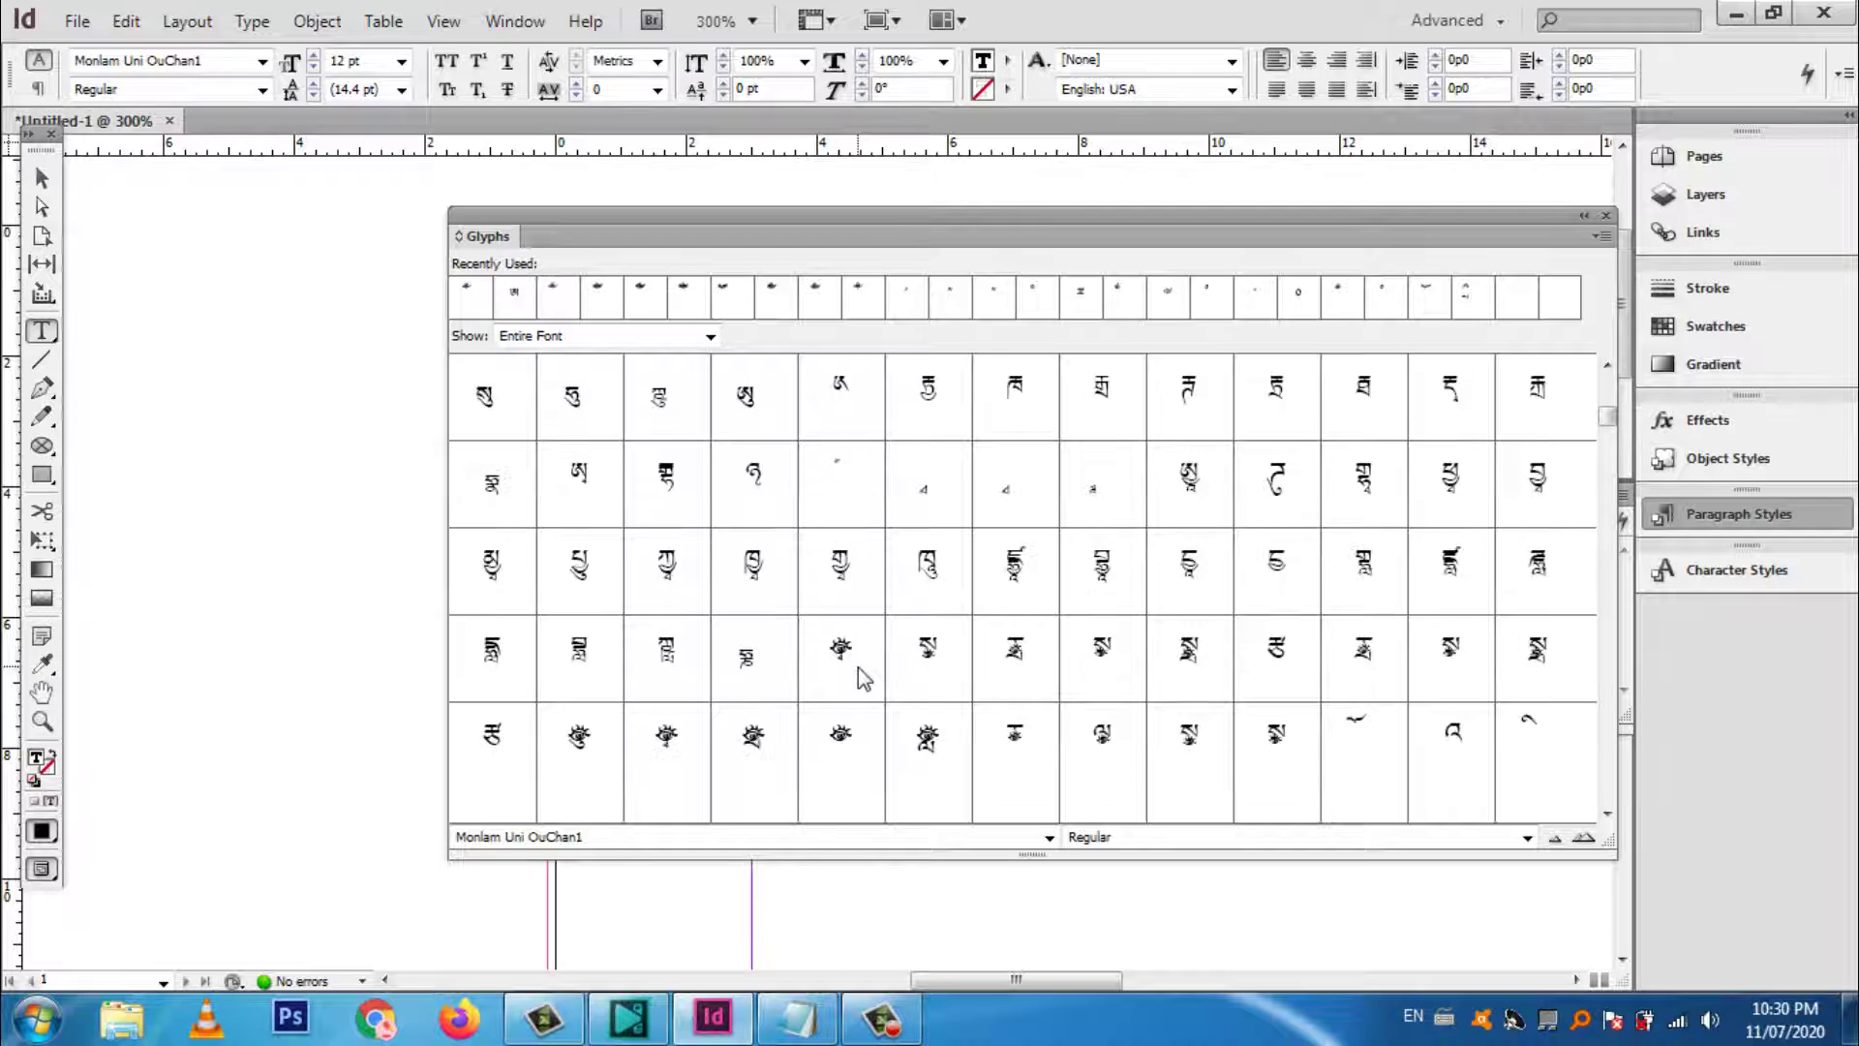
scroll(861, 678, down, 2)
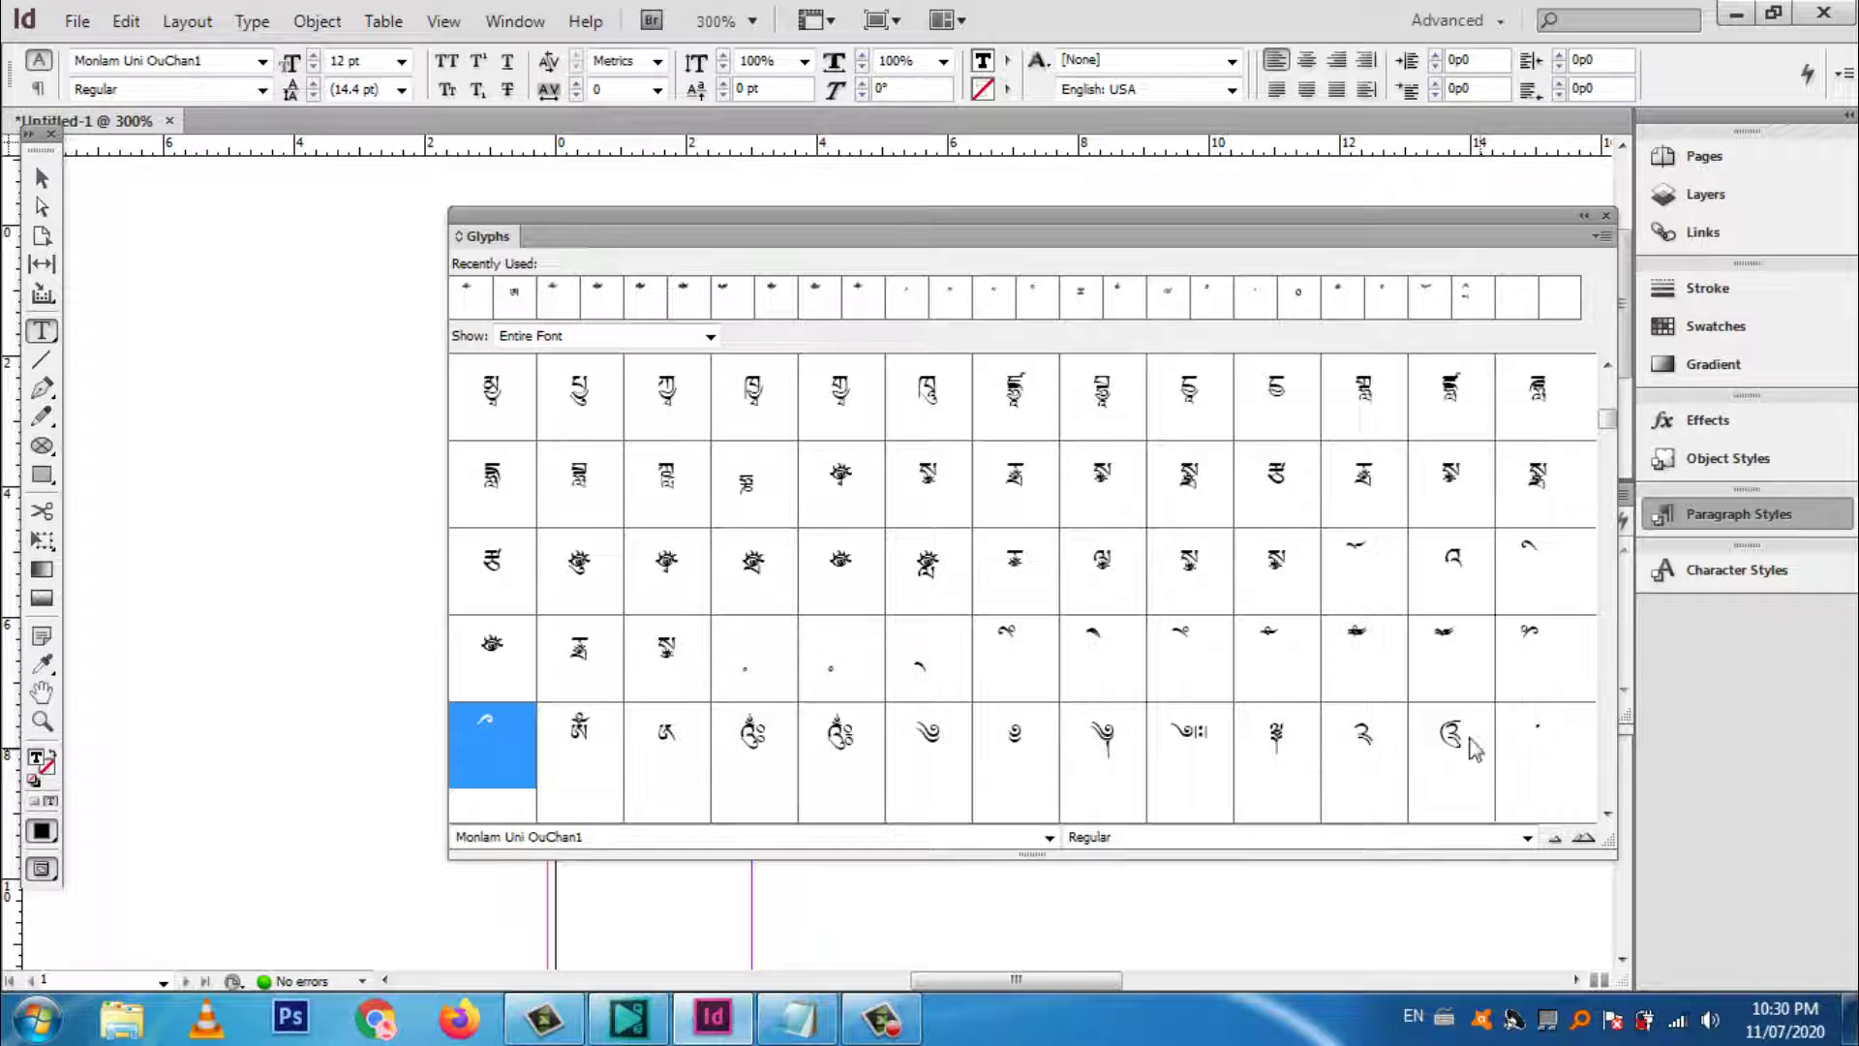
double_click(481, 757)
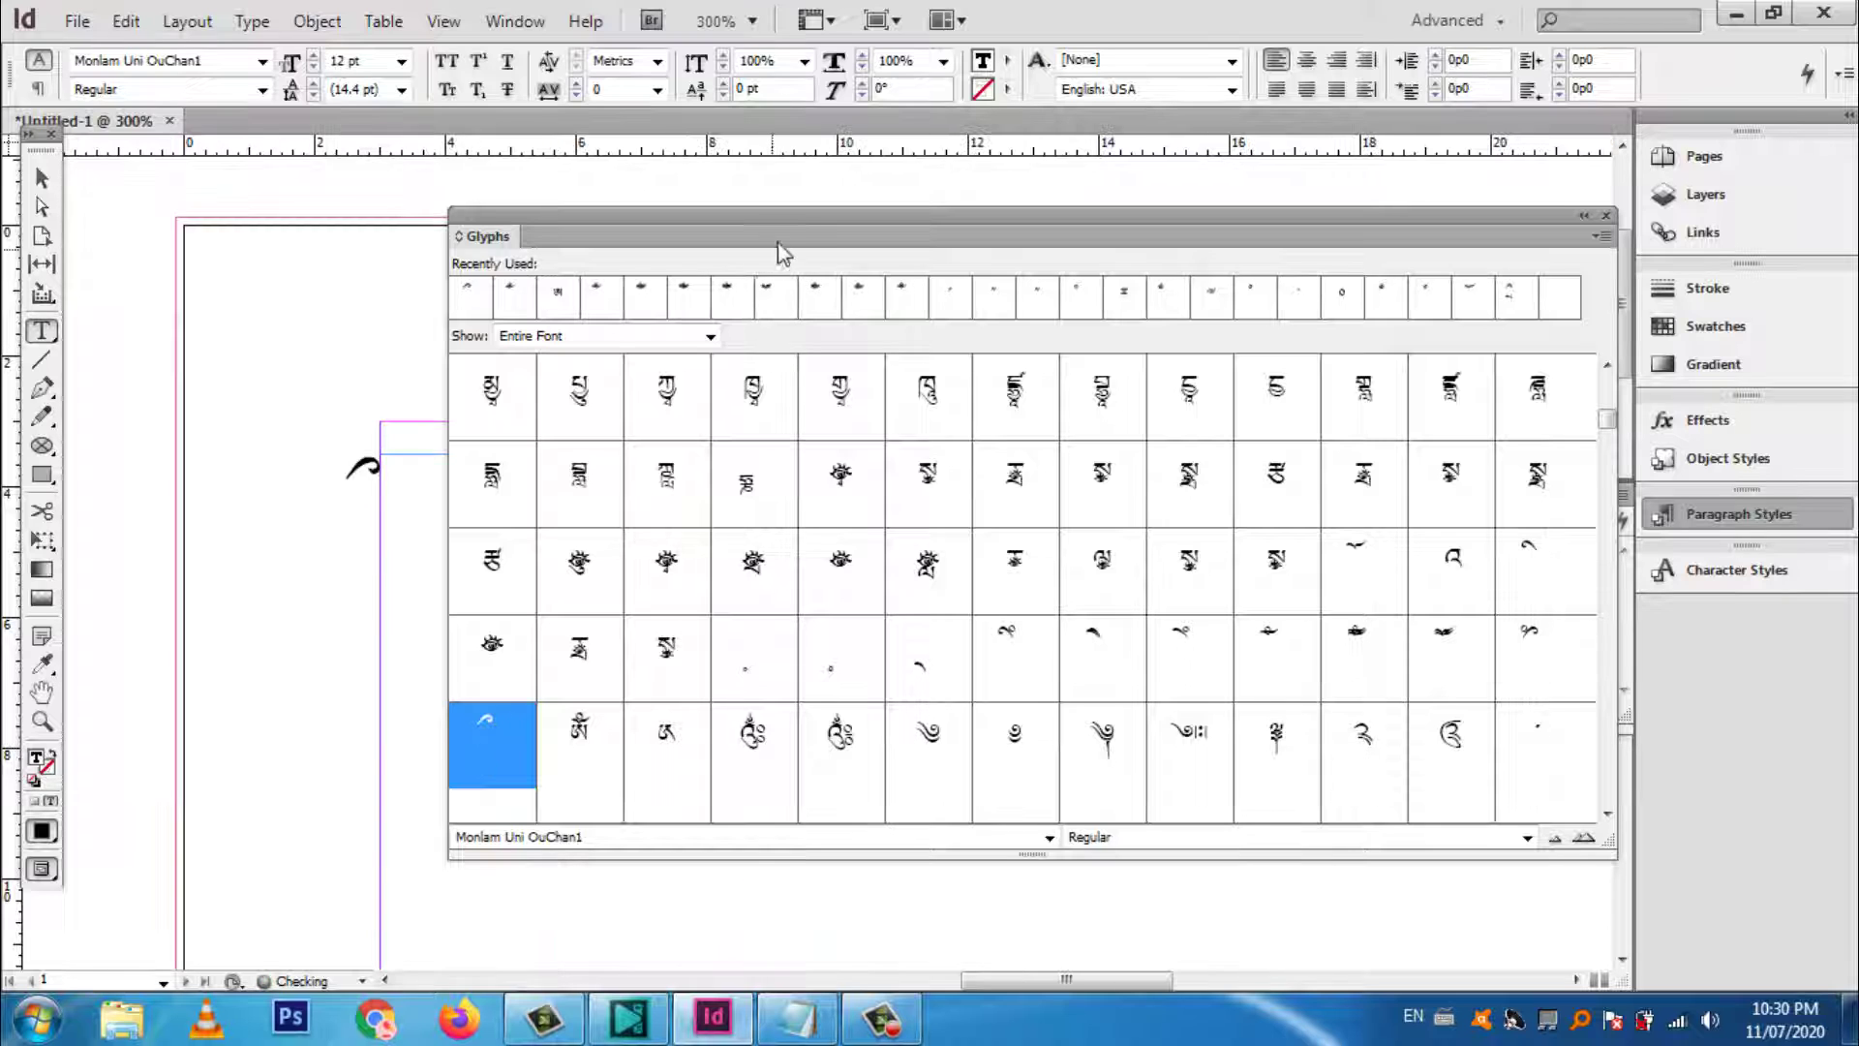
Step: Replace the lone vowel sign with the syllable ཀྲི་, entering the base letter, the i-vowel sign from the Glyphs panel and a closing tsheg
drag(785, 242, 1222, 263)
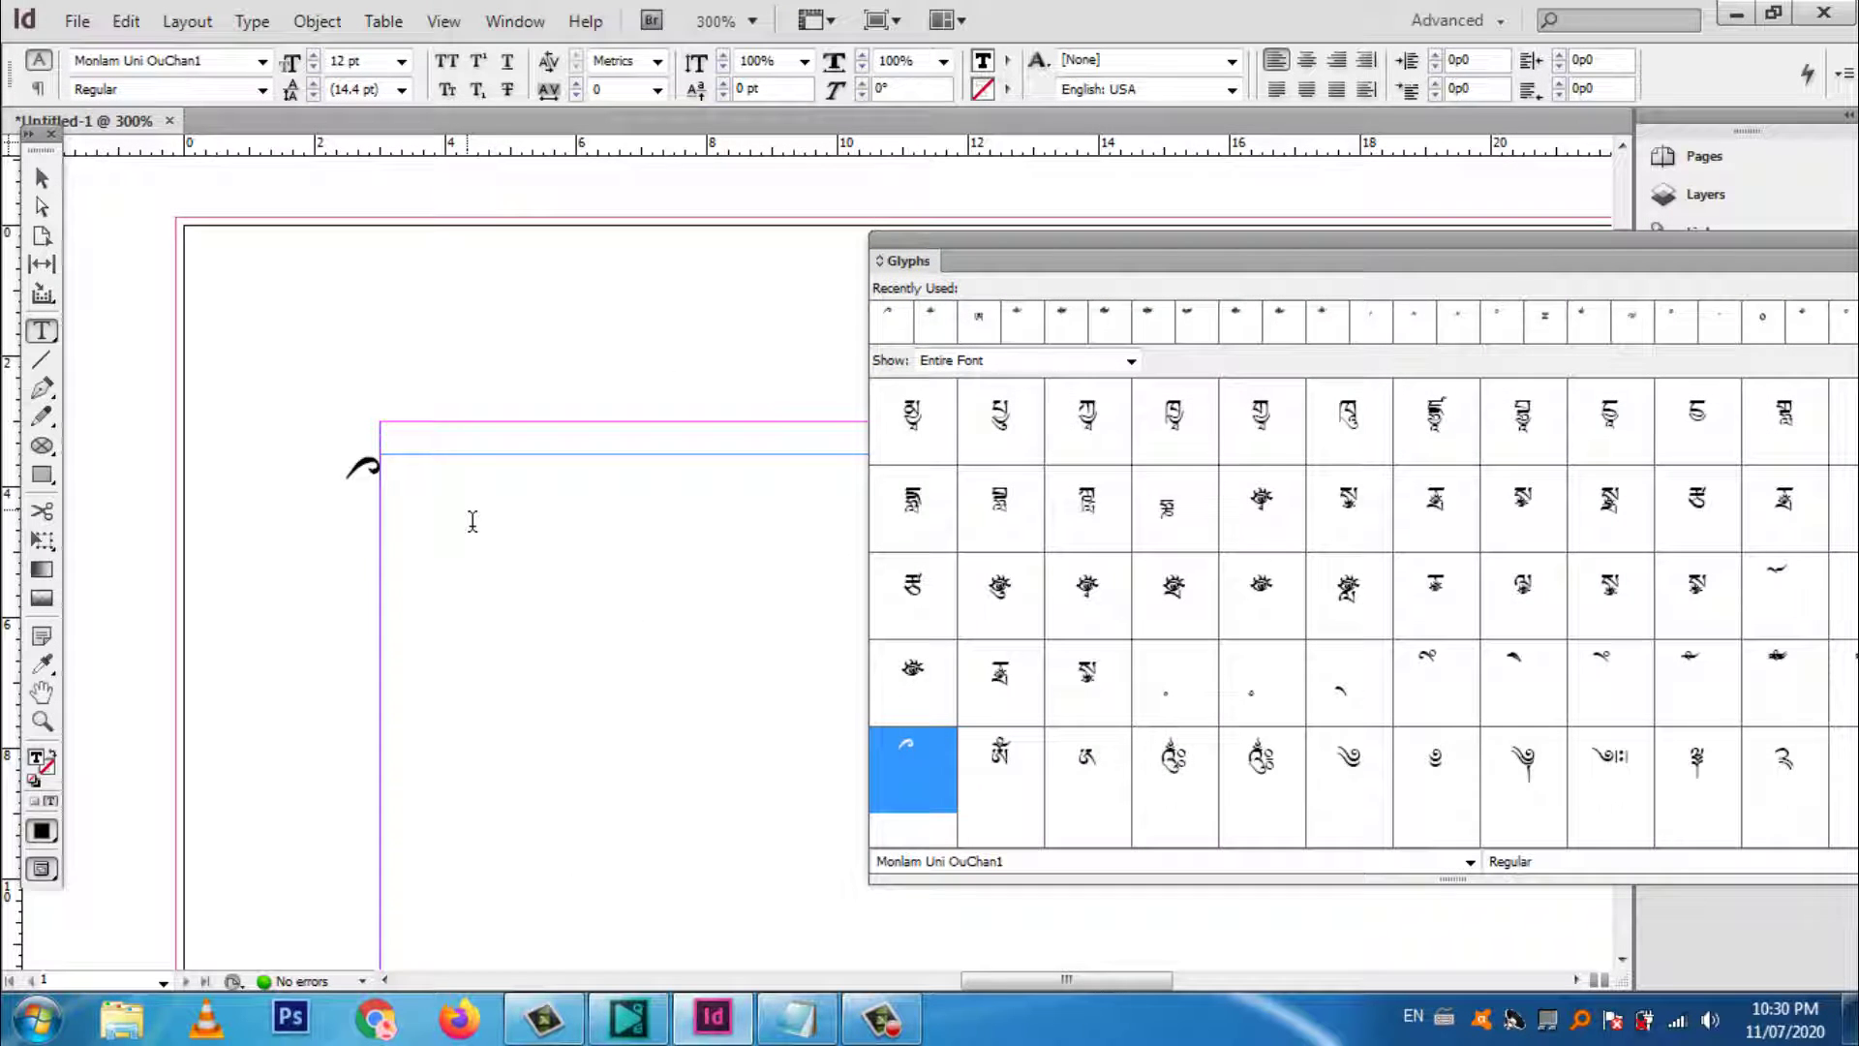
key(BackSpace)
text(k)
key(BackSpace)
text(ཀ)
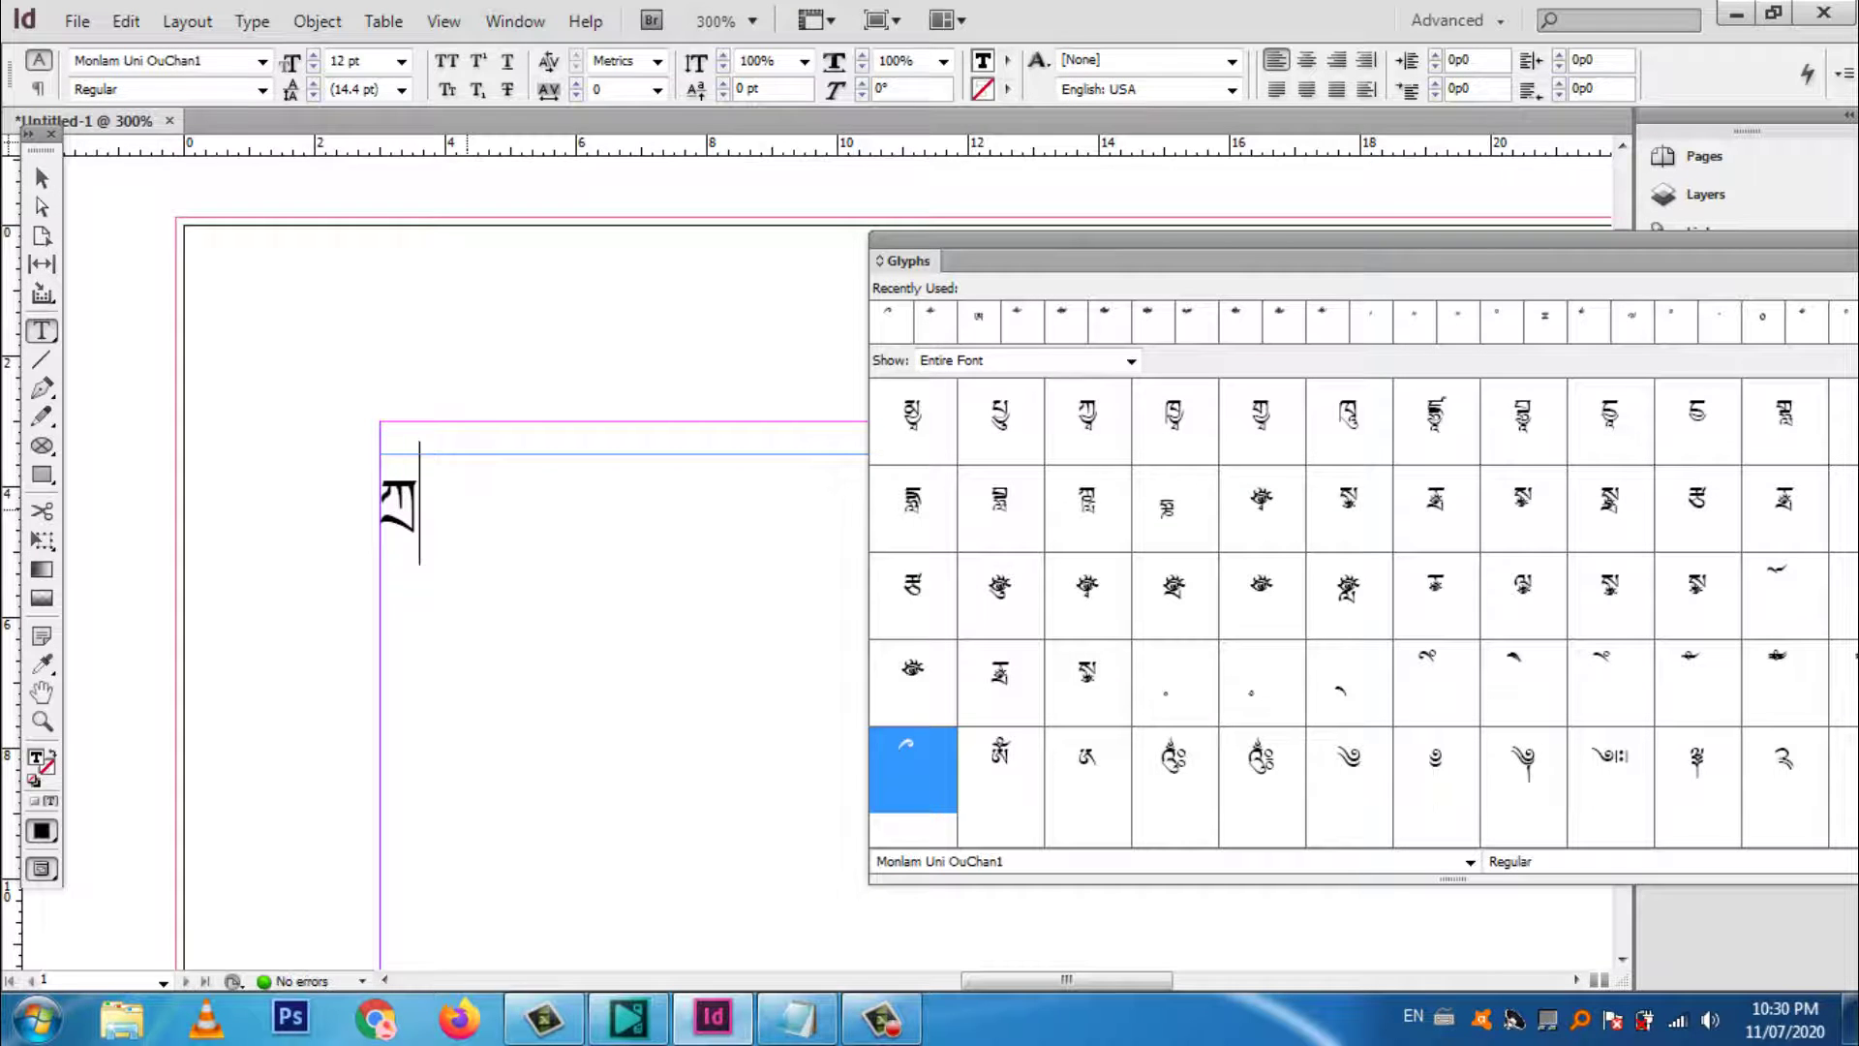
double_click(912, 774)
text(་)
Step: Move the whole Glyphs panel into view and look through the Monlam Uni OuChan1 glyphs
drag(1355, 254, 1164, 203)
scroll(1217, 556, down, 3)
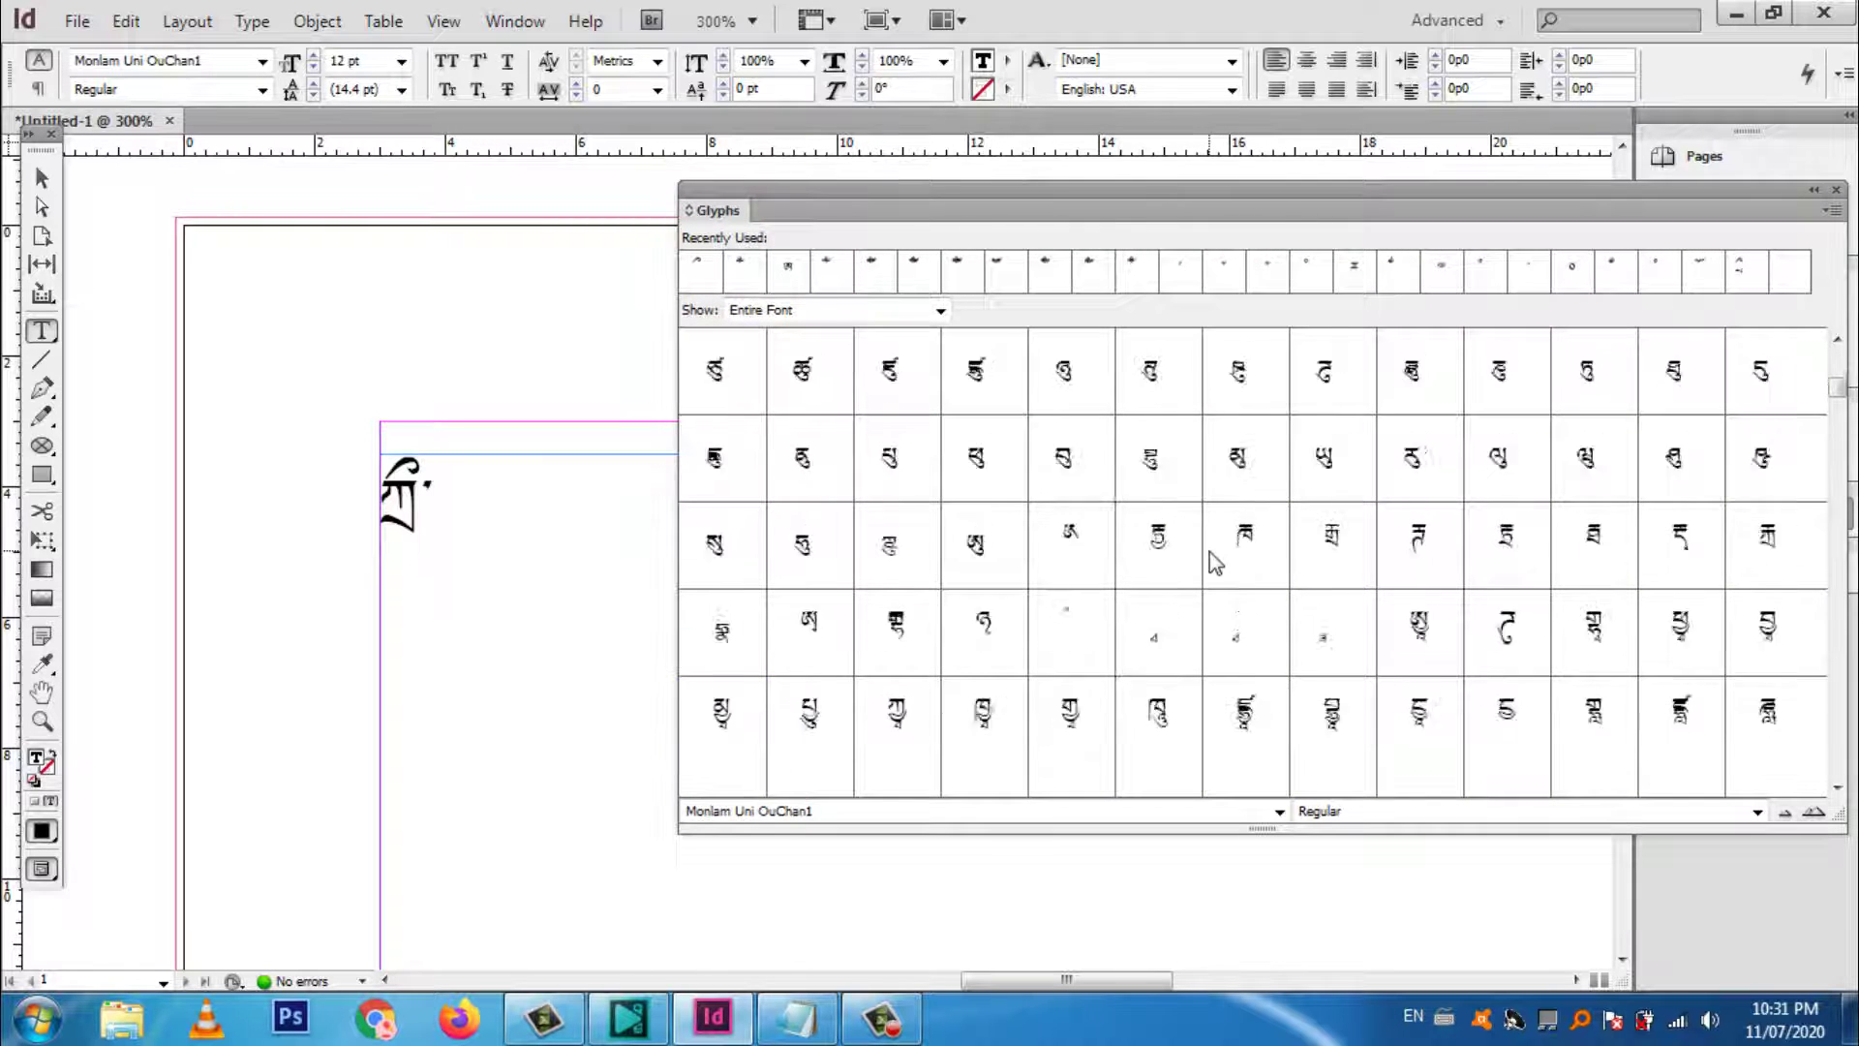
scroll(1217, 564, up, 3)
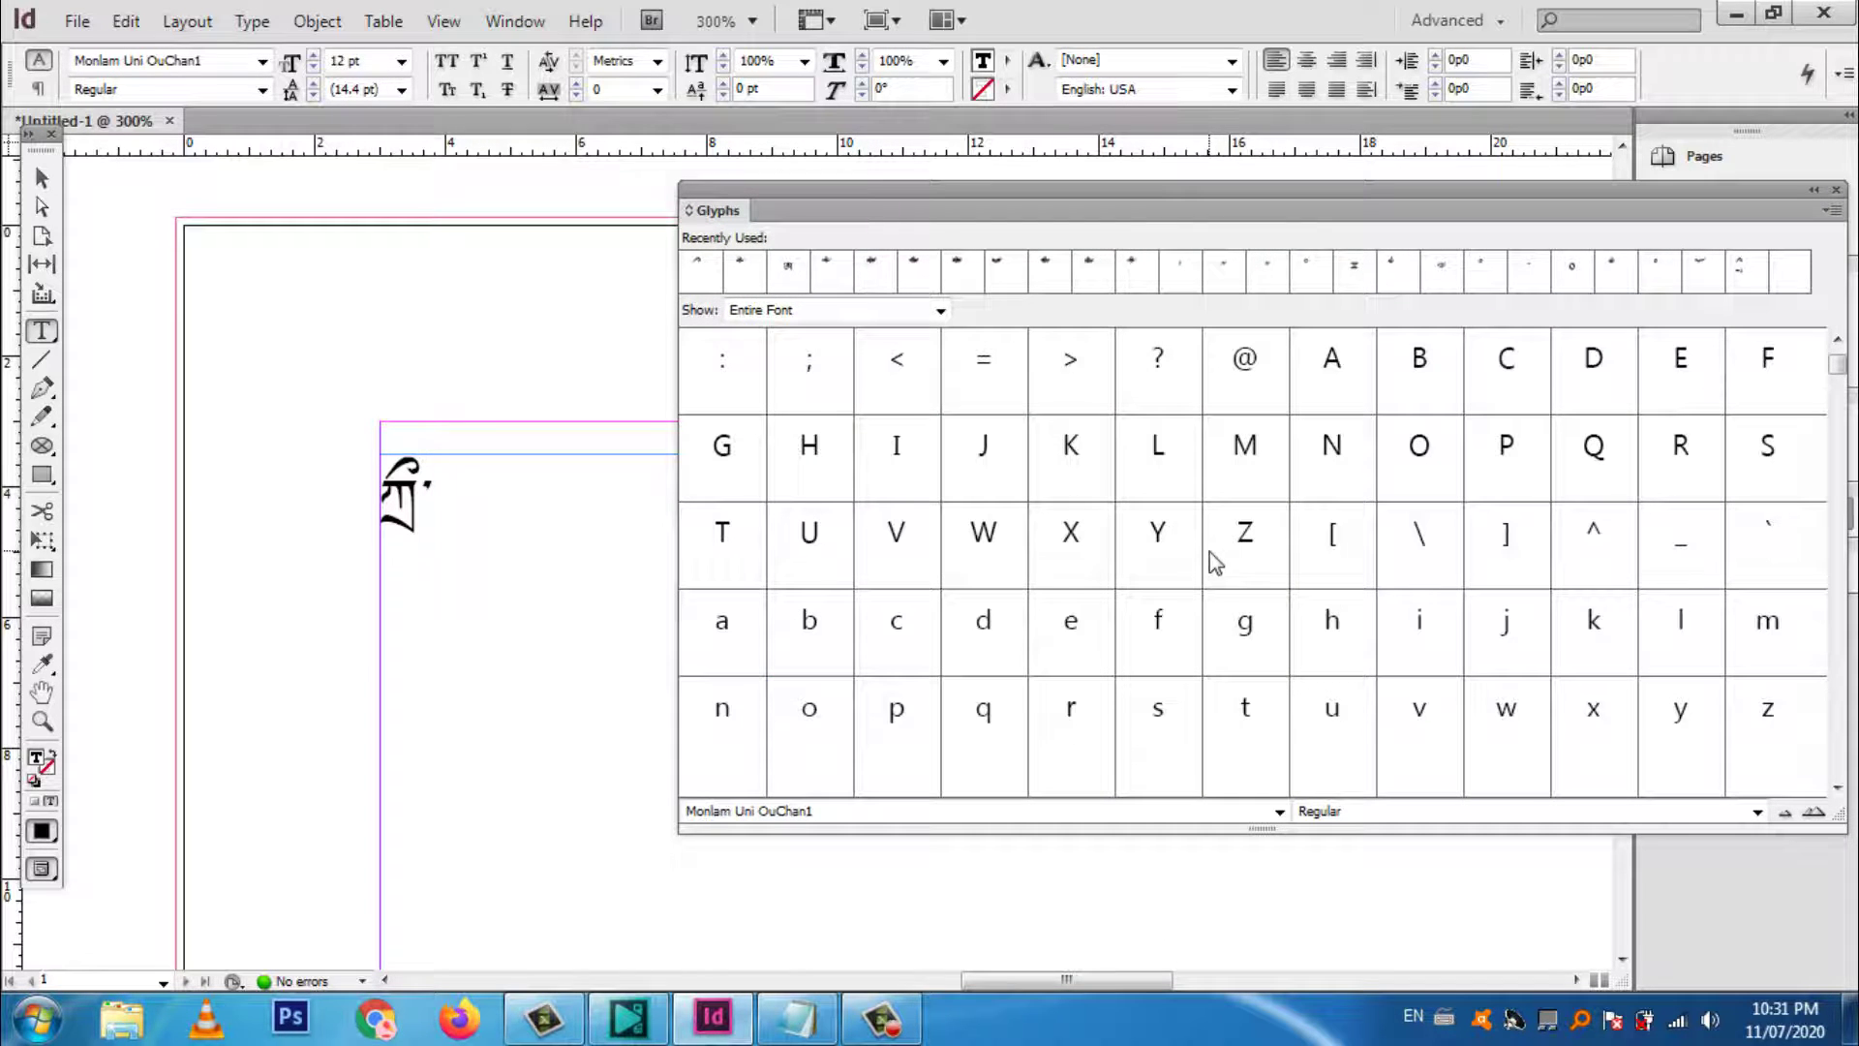
Step: Close the Glyphs panel and reopen it with the text cursor still after the closing tsheg
click(245, 21)
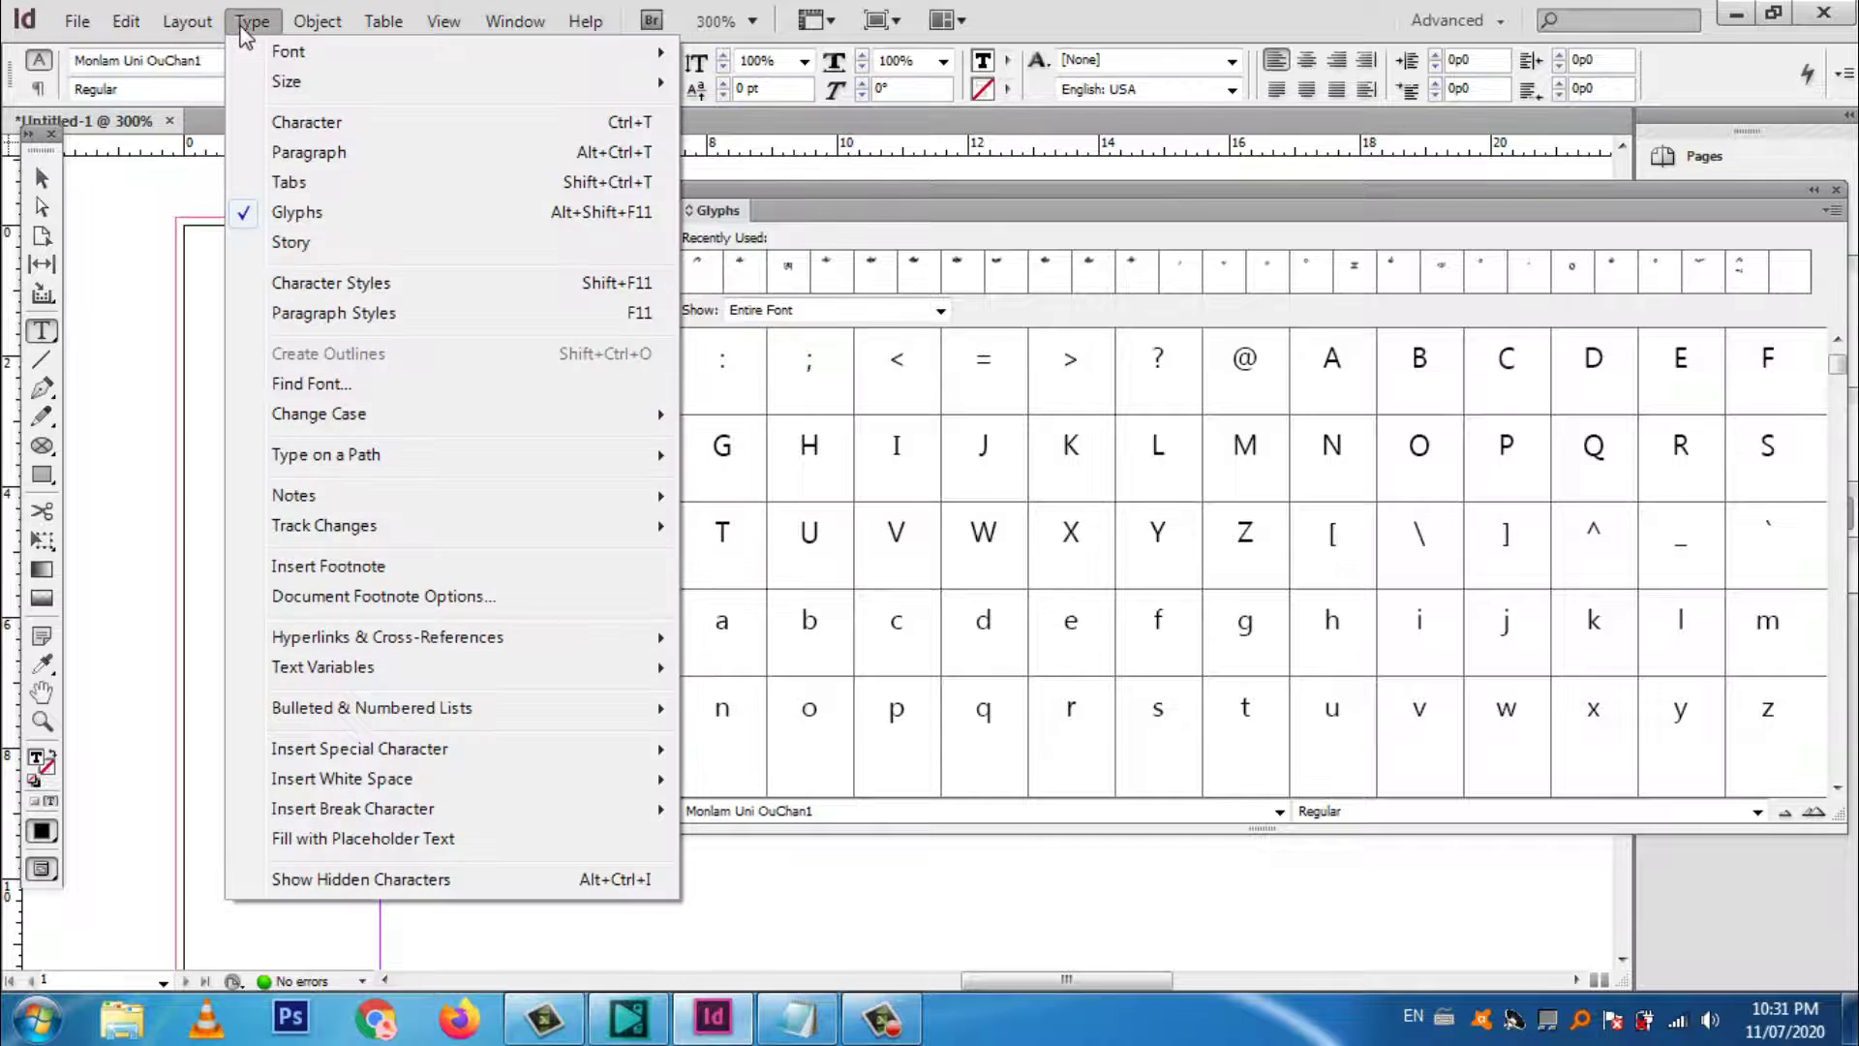
click(321, 222)
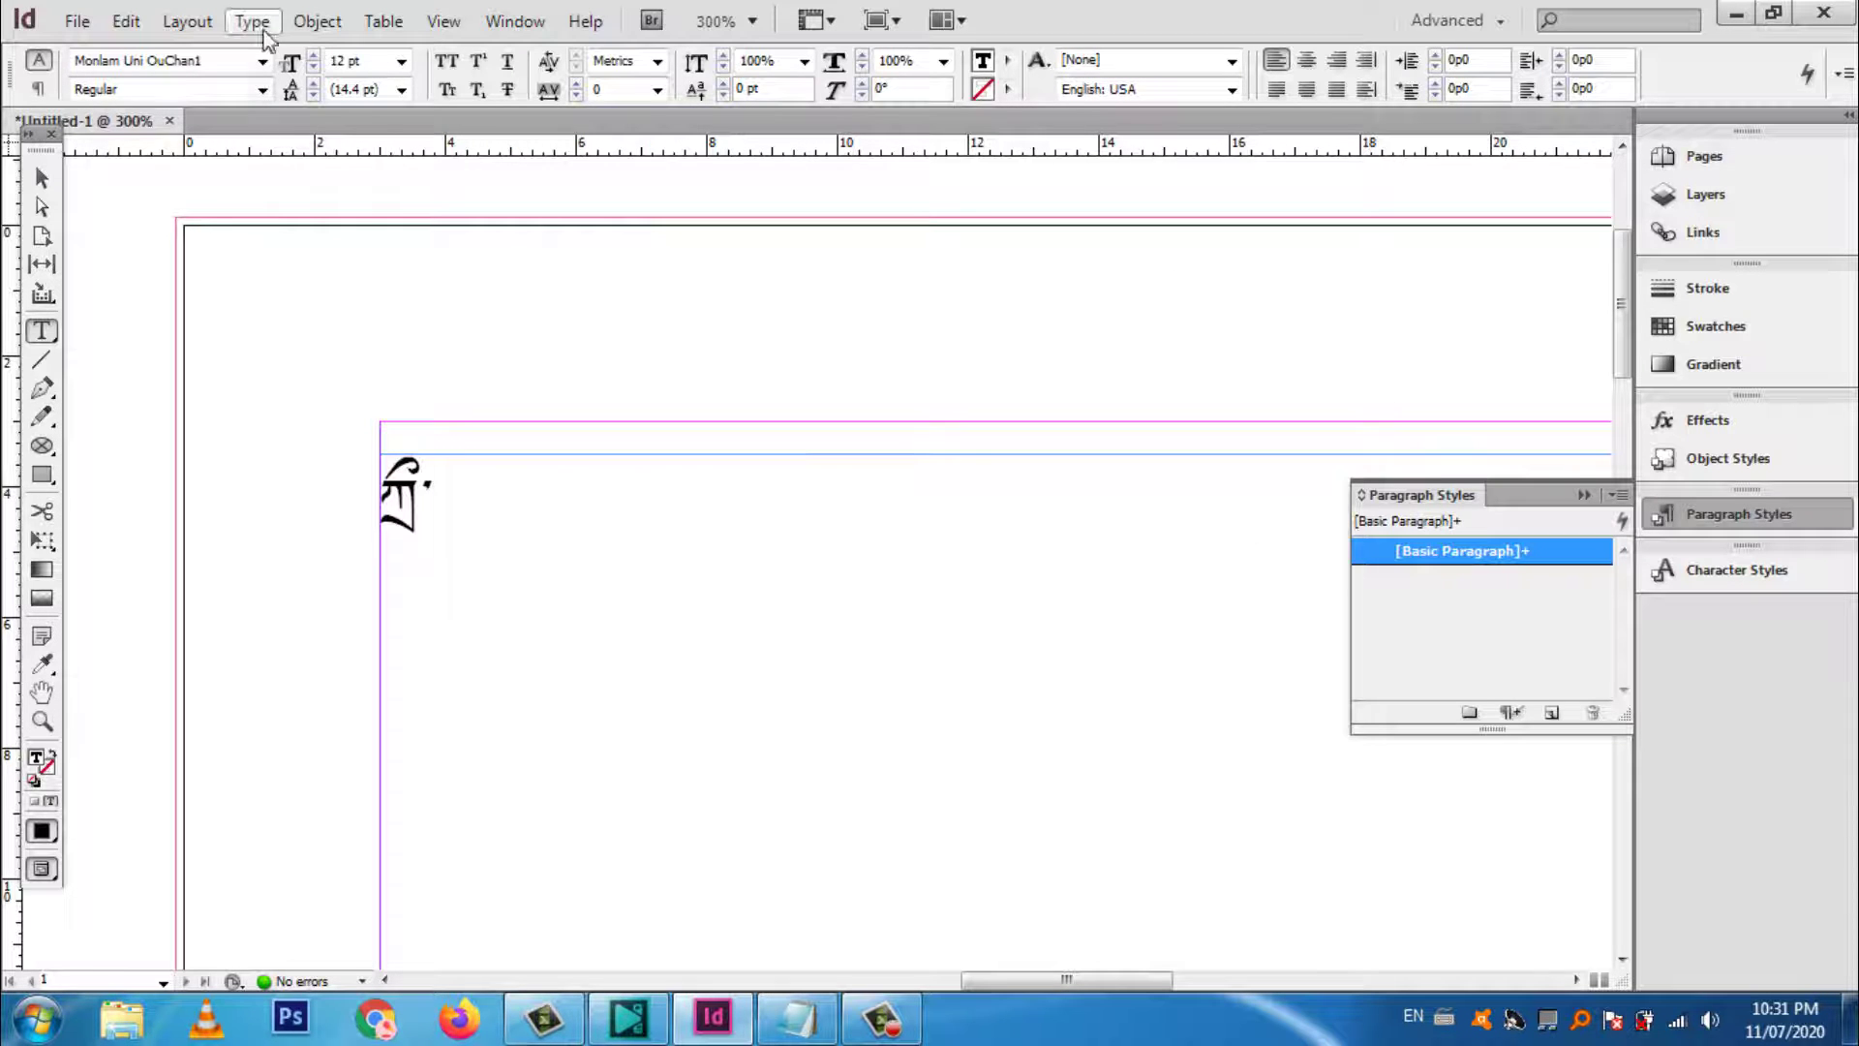
click(251, 23)
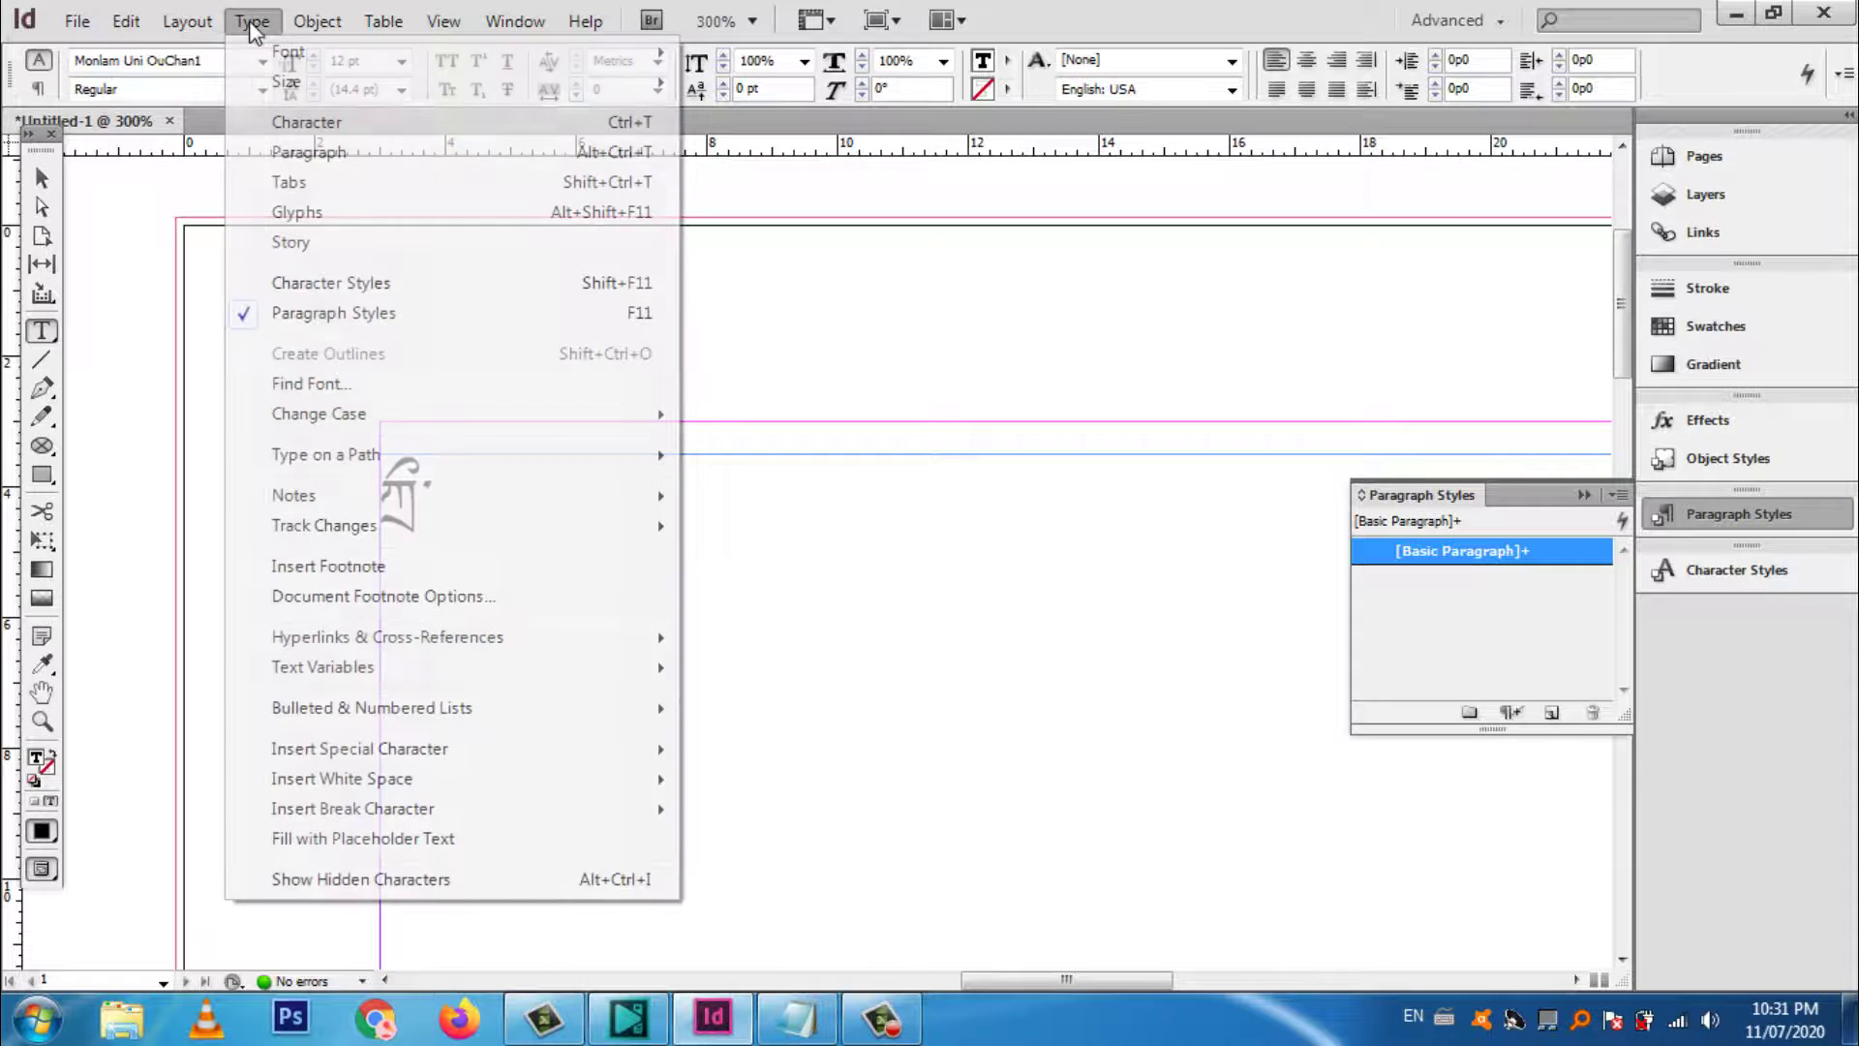
click(343, 230)
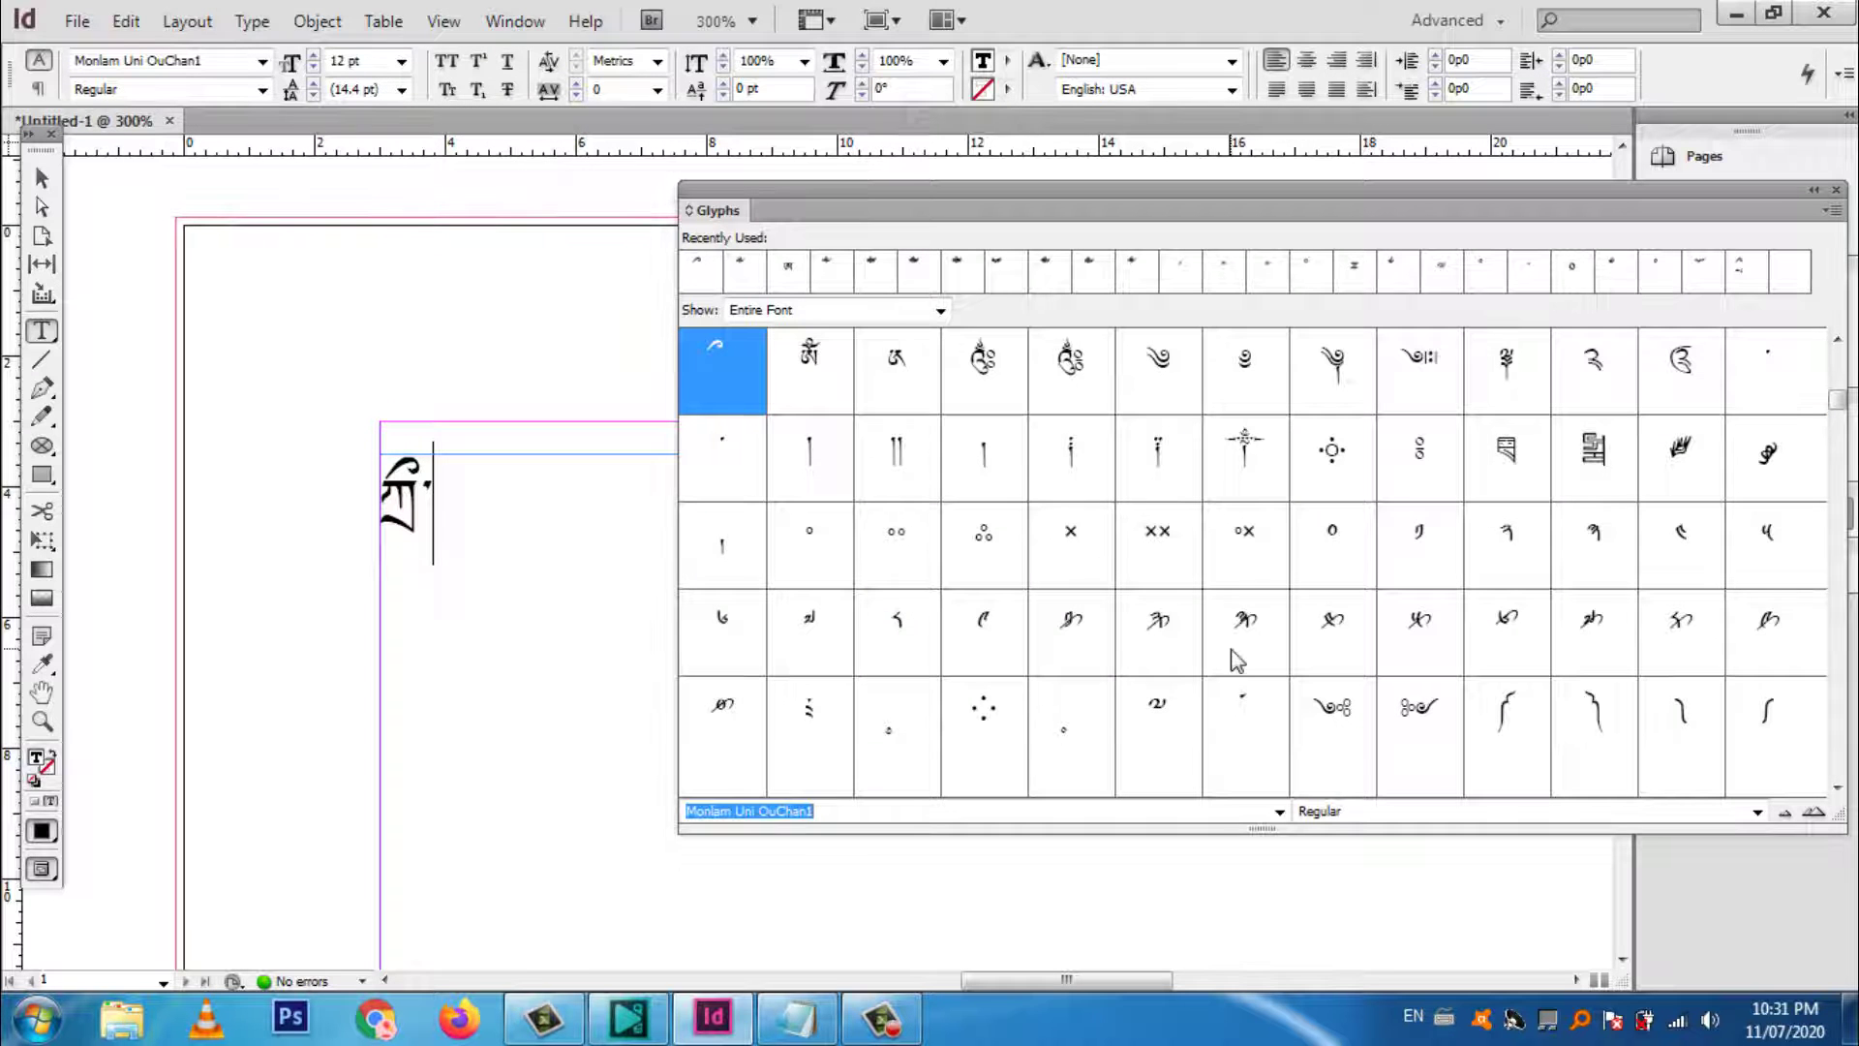
Step: Find the short head-letter form of ར among the Monlam Uni OuChan1 glyphs and insert it after the tsheg
scroll(1193, 651, down, 3)
scroll(1192, 646, down, 8)
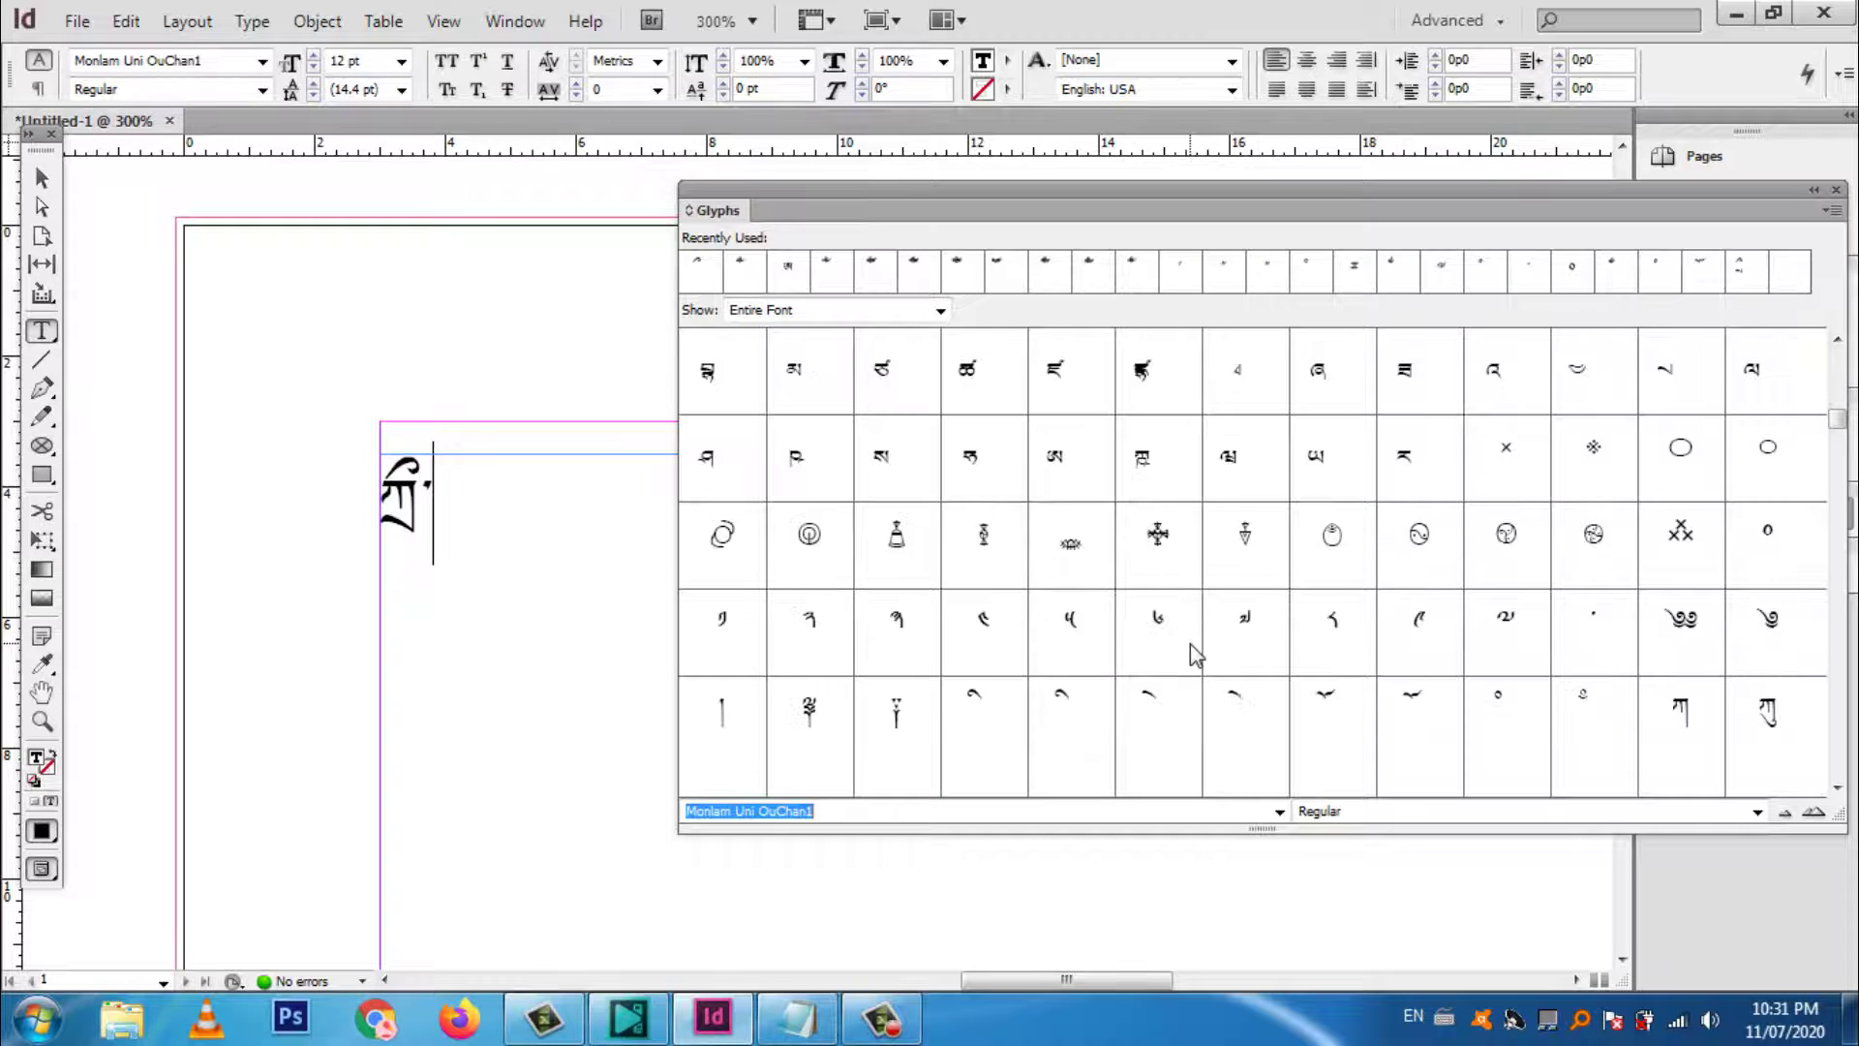
scroll(1189, 643, down, 4)
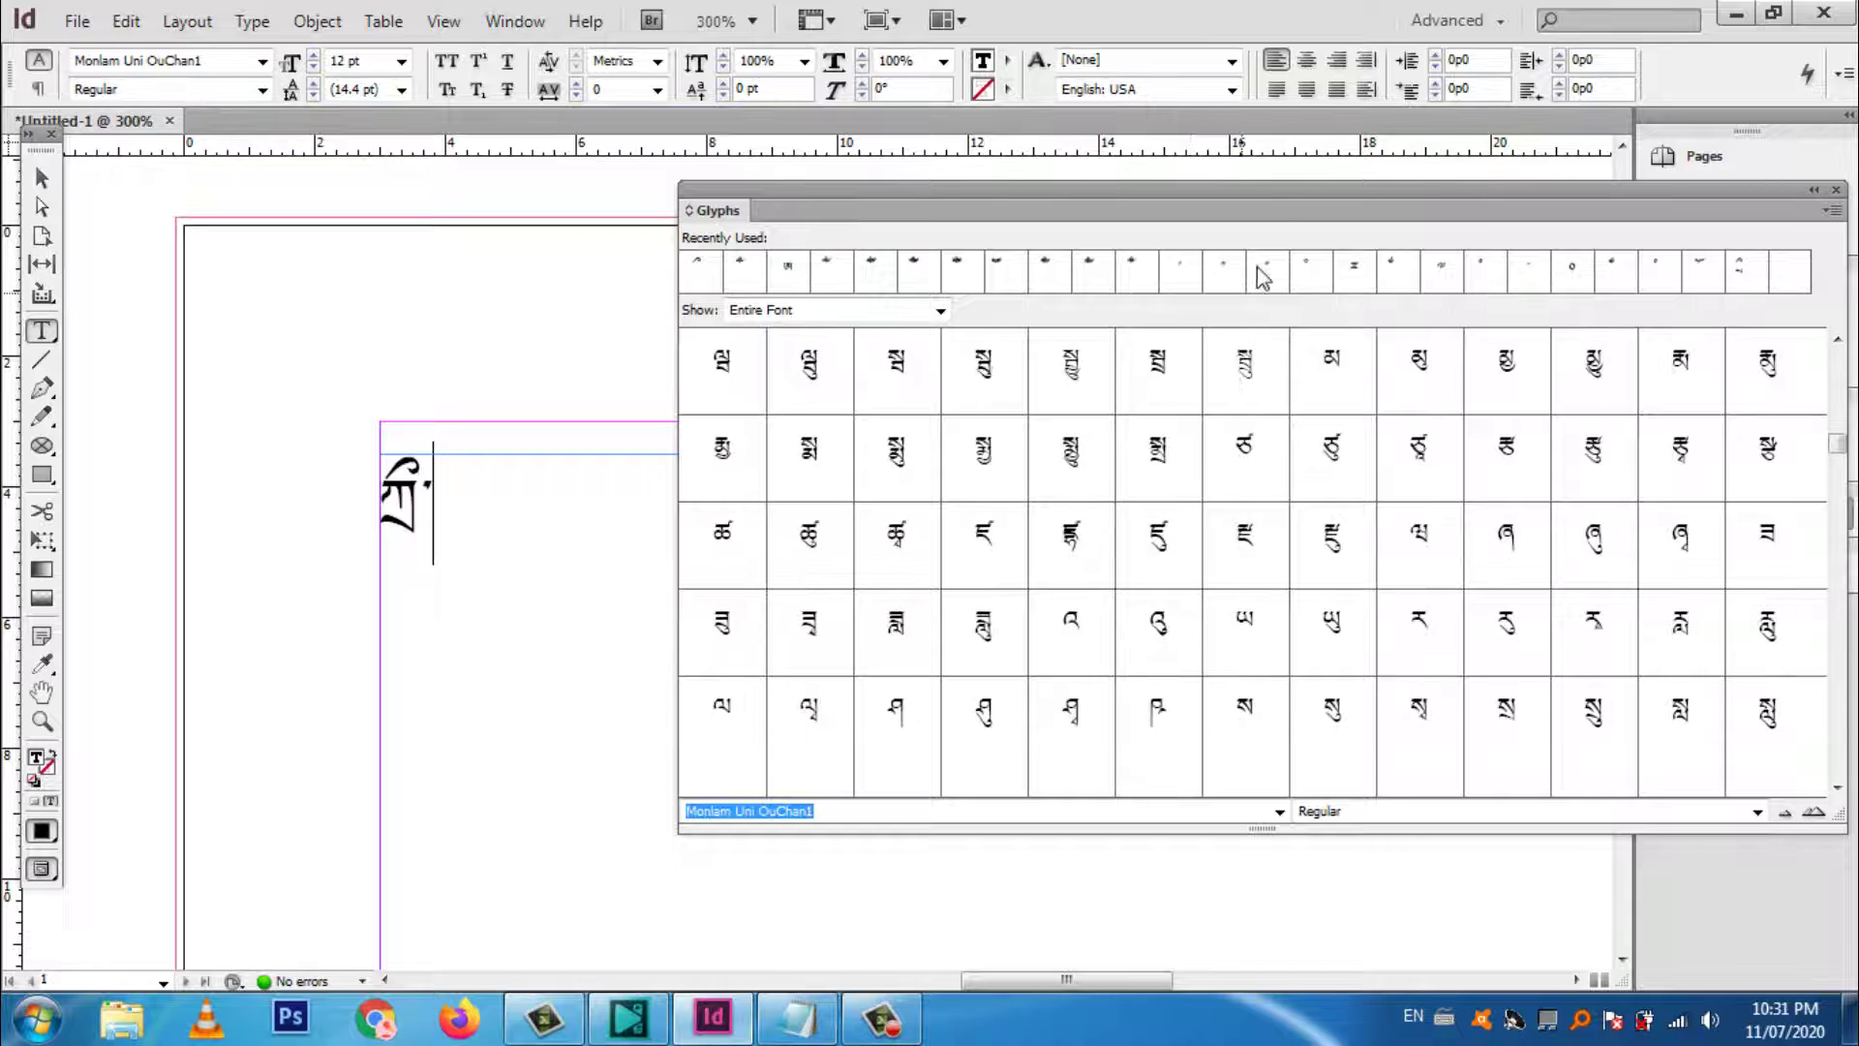
drag(1288, 207, 1255, 240)
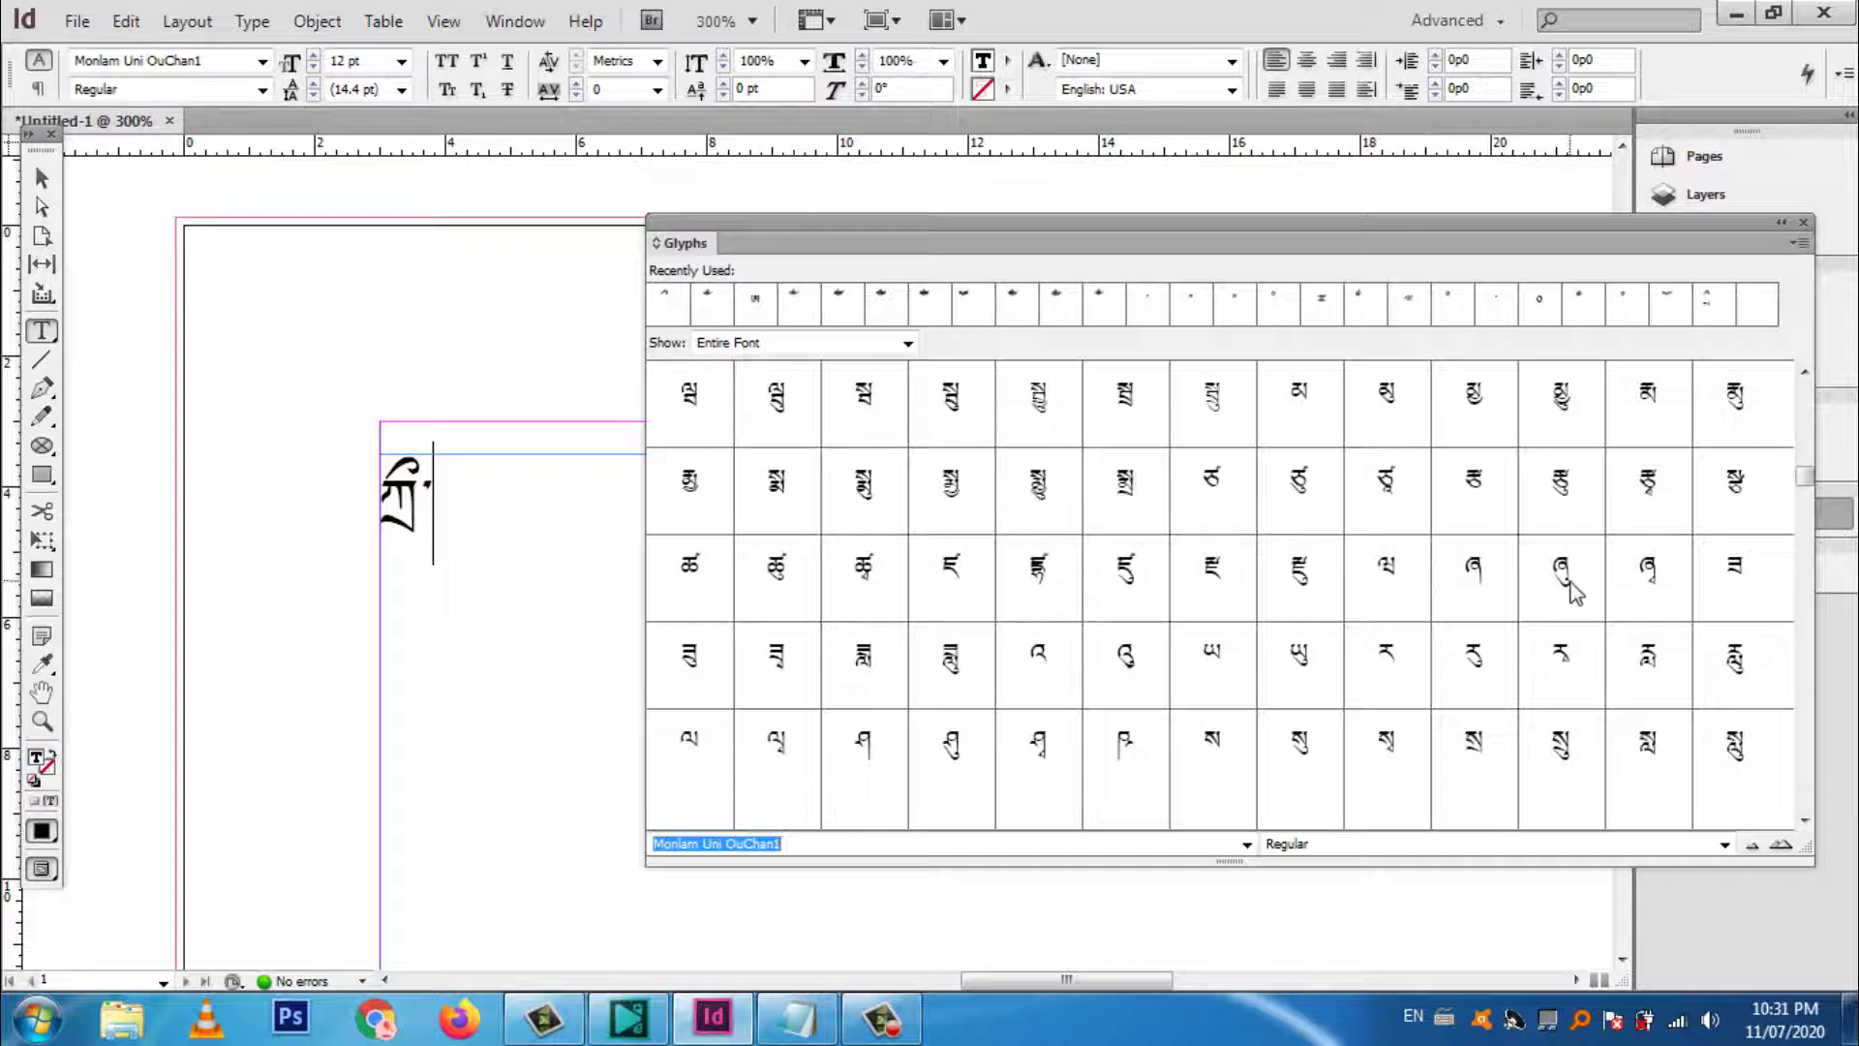
scroll(1433, 652, up, 5)
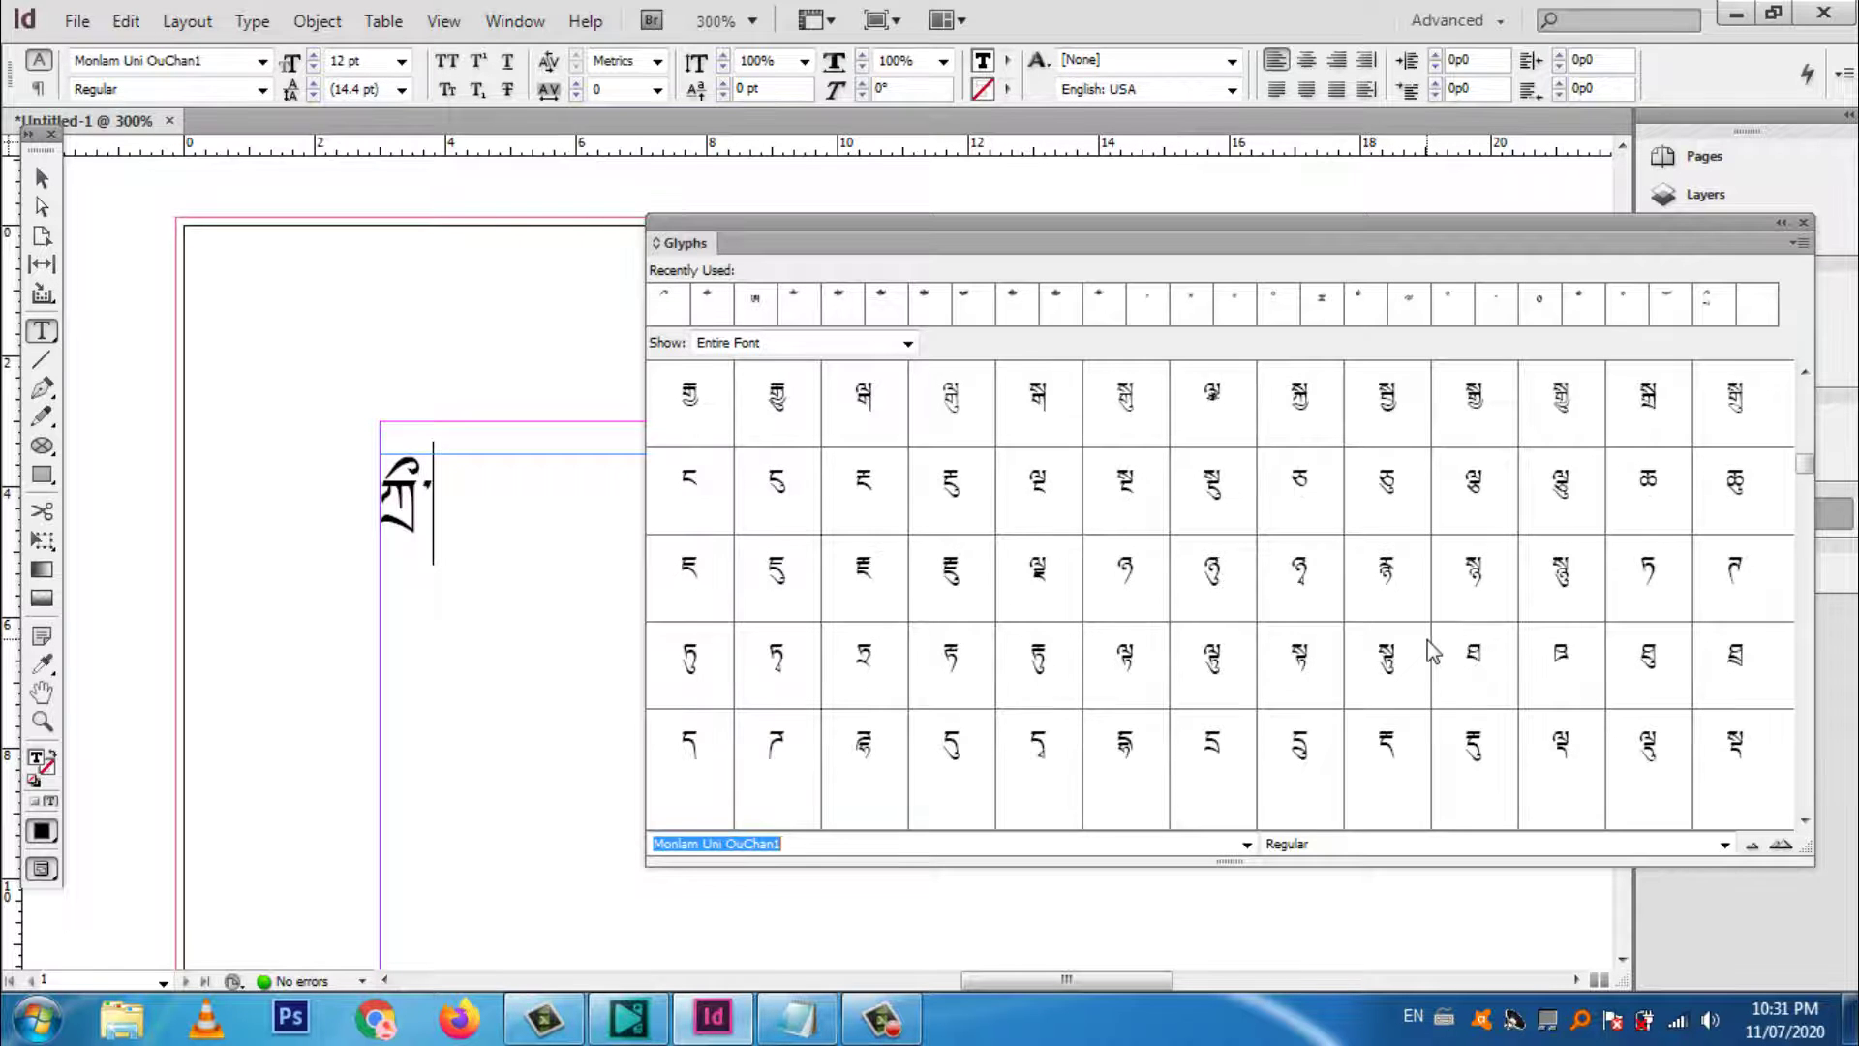
scroll(1430, 651, up, 2)
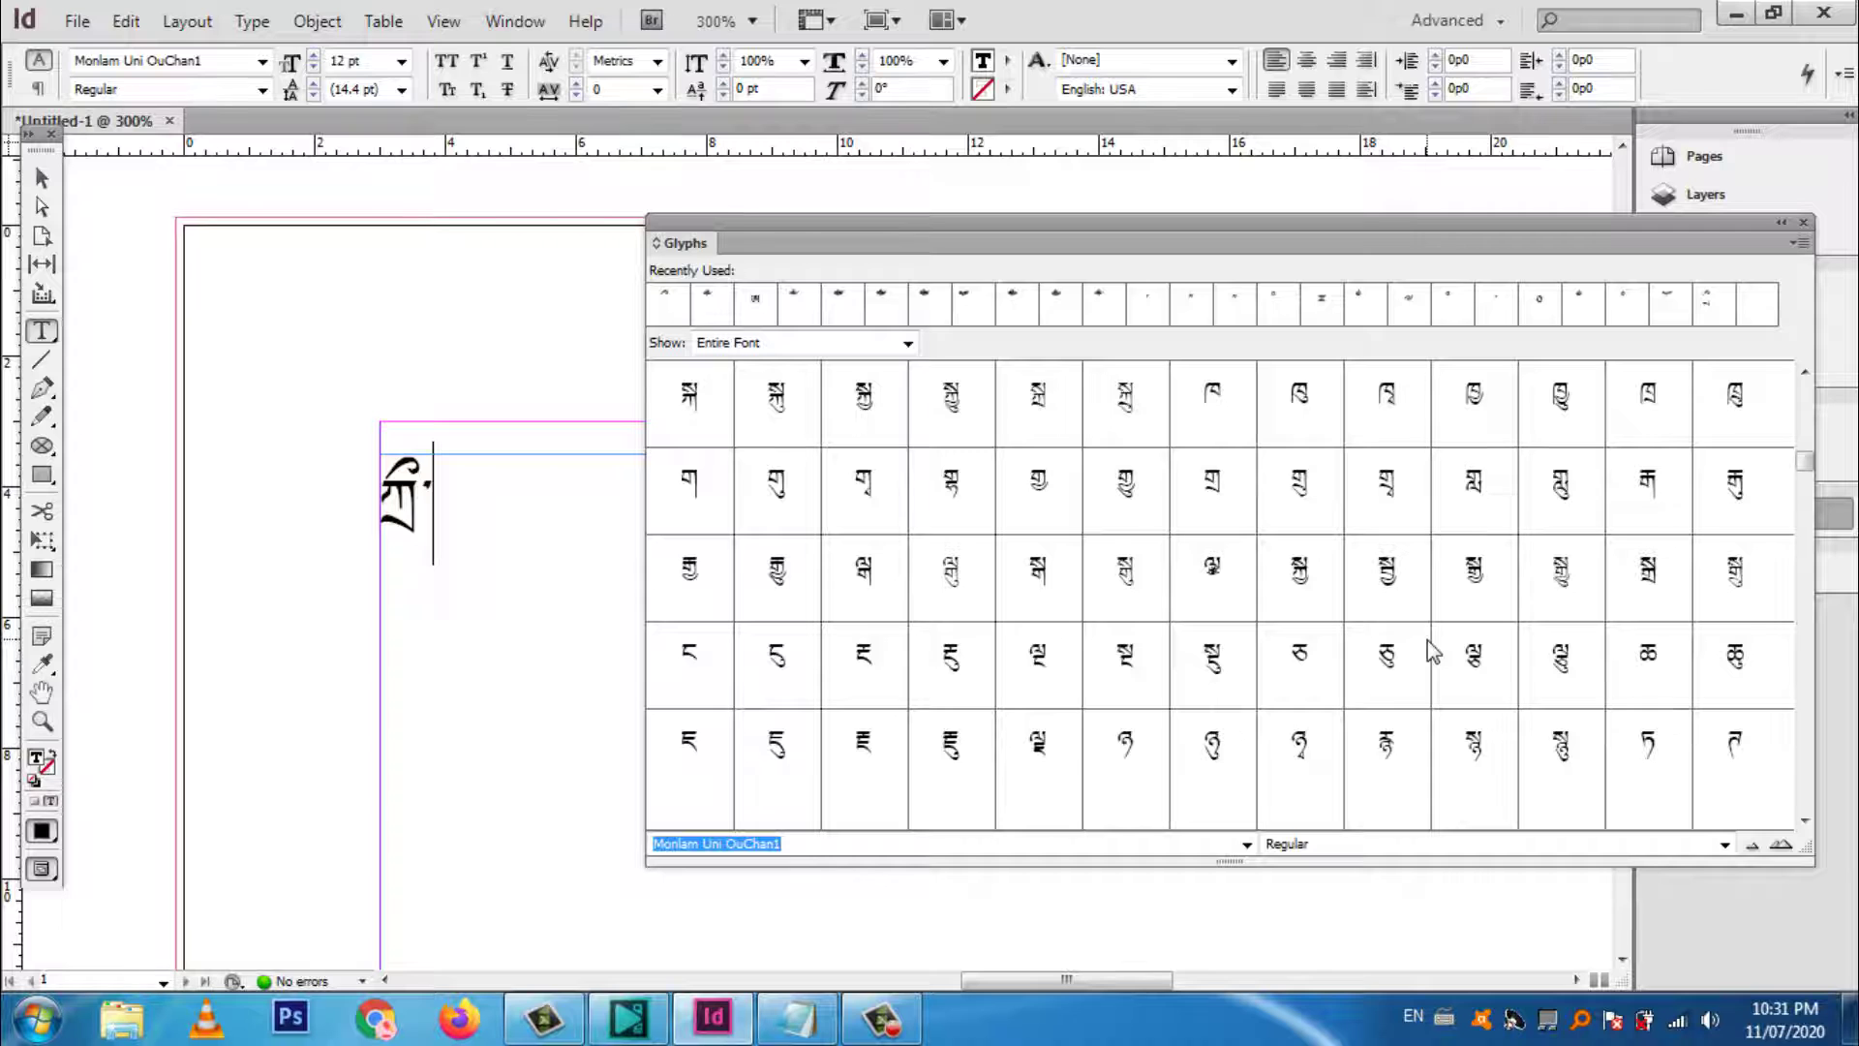
scroll(1098, 601, up, 3)
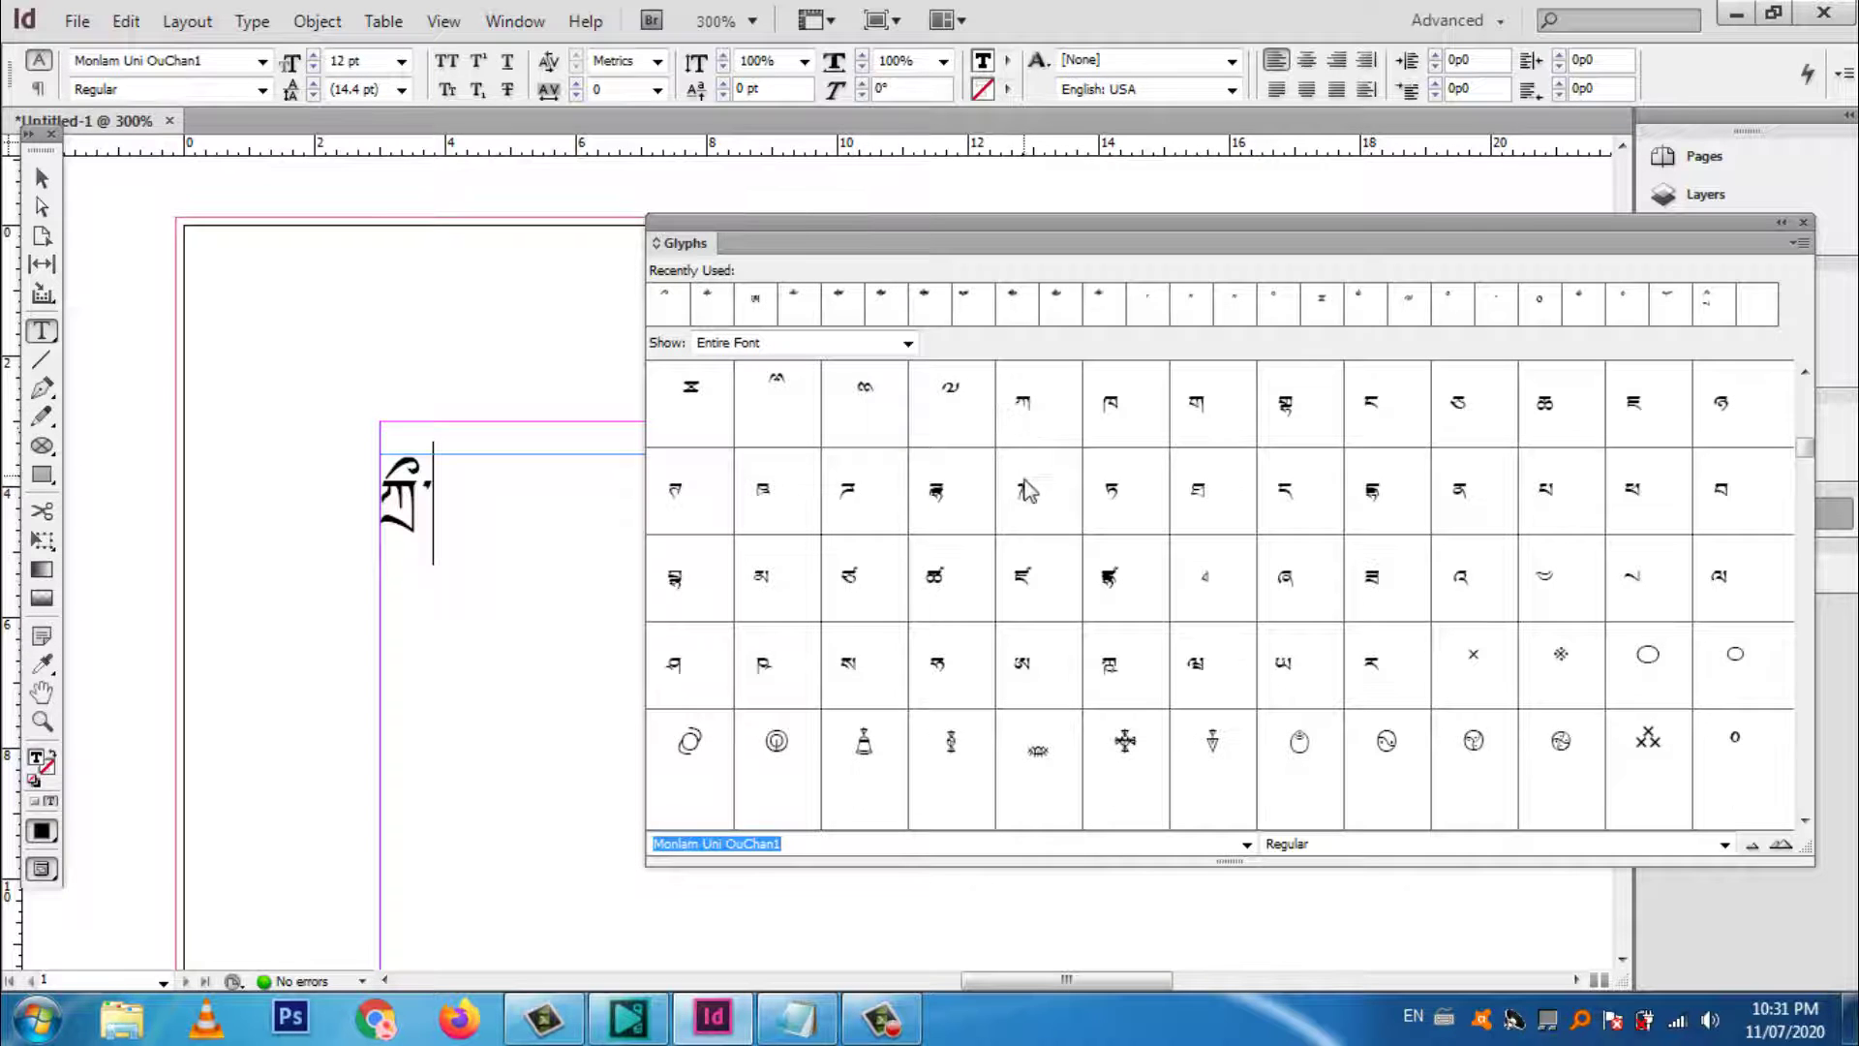
scroll(1036, 562, down, 6)
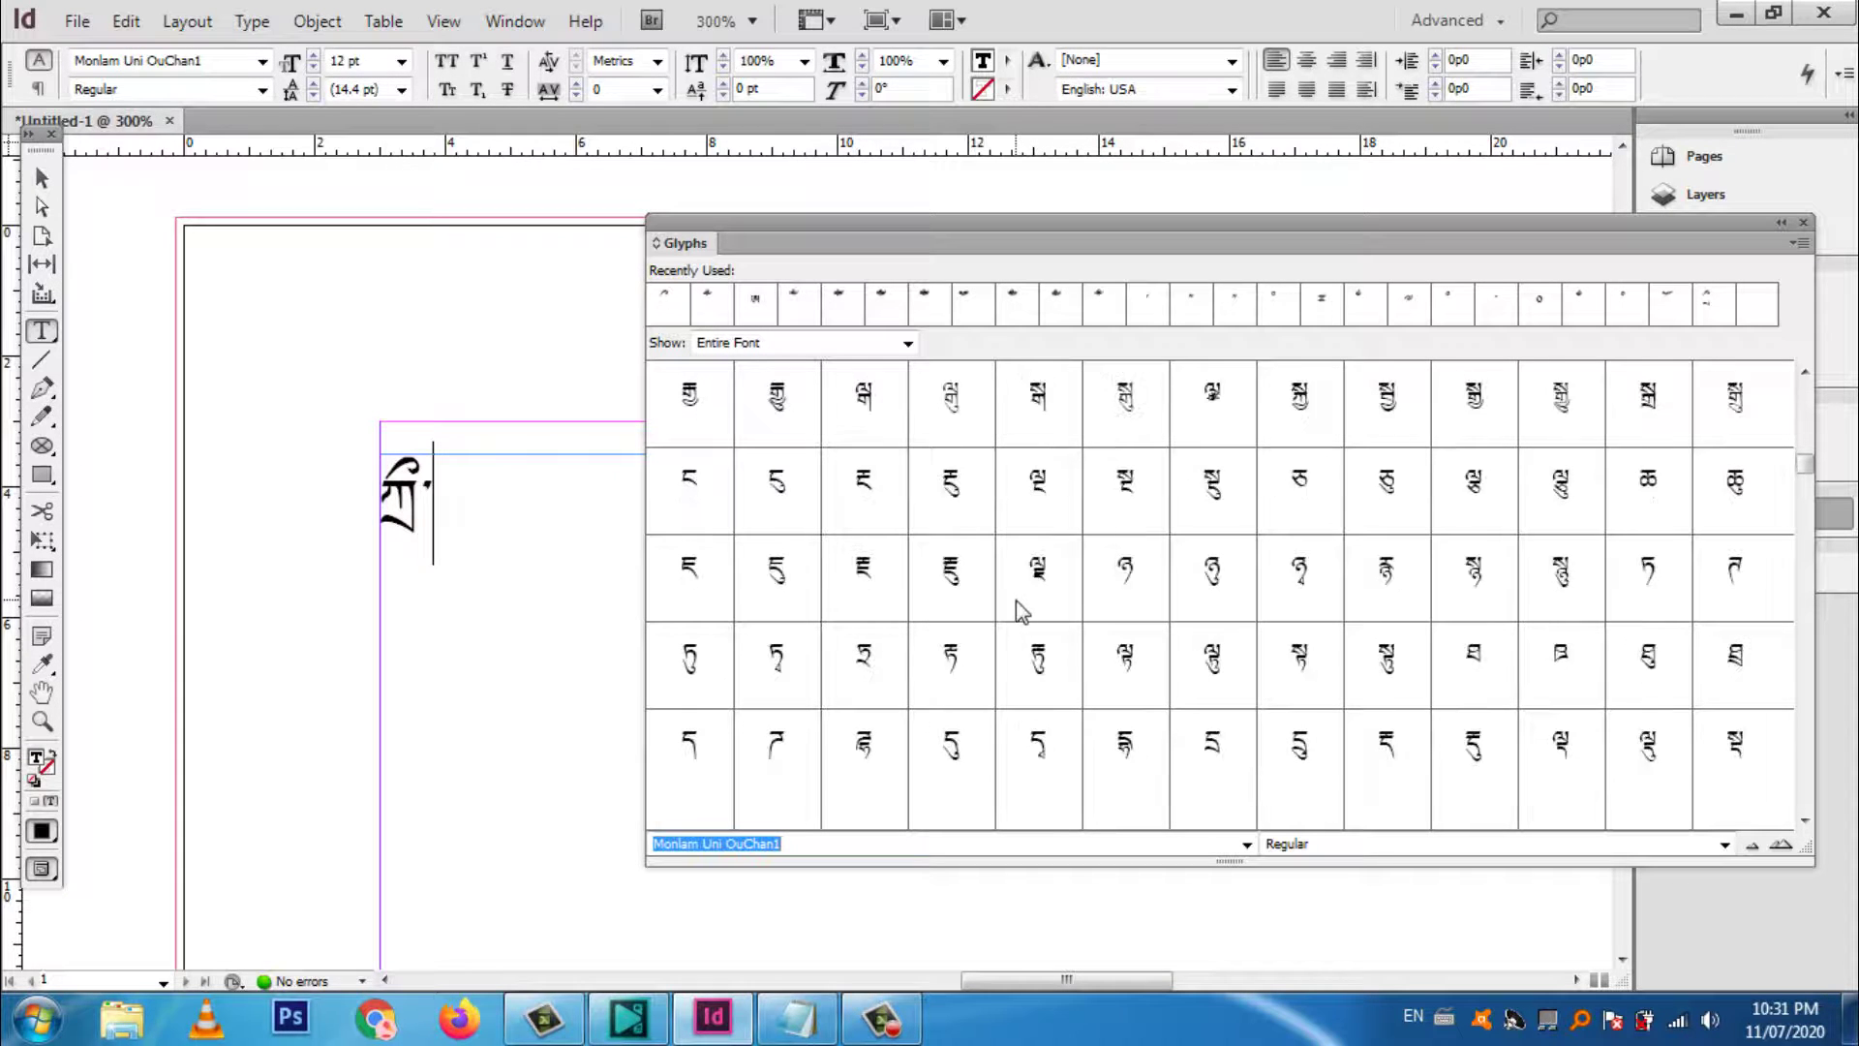
scroll(1021, 610, down, 5)
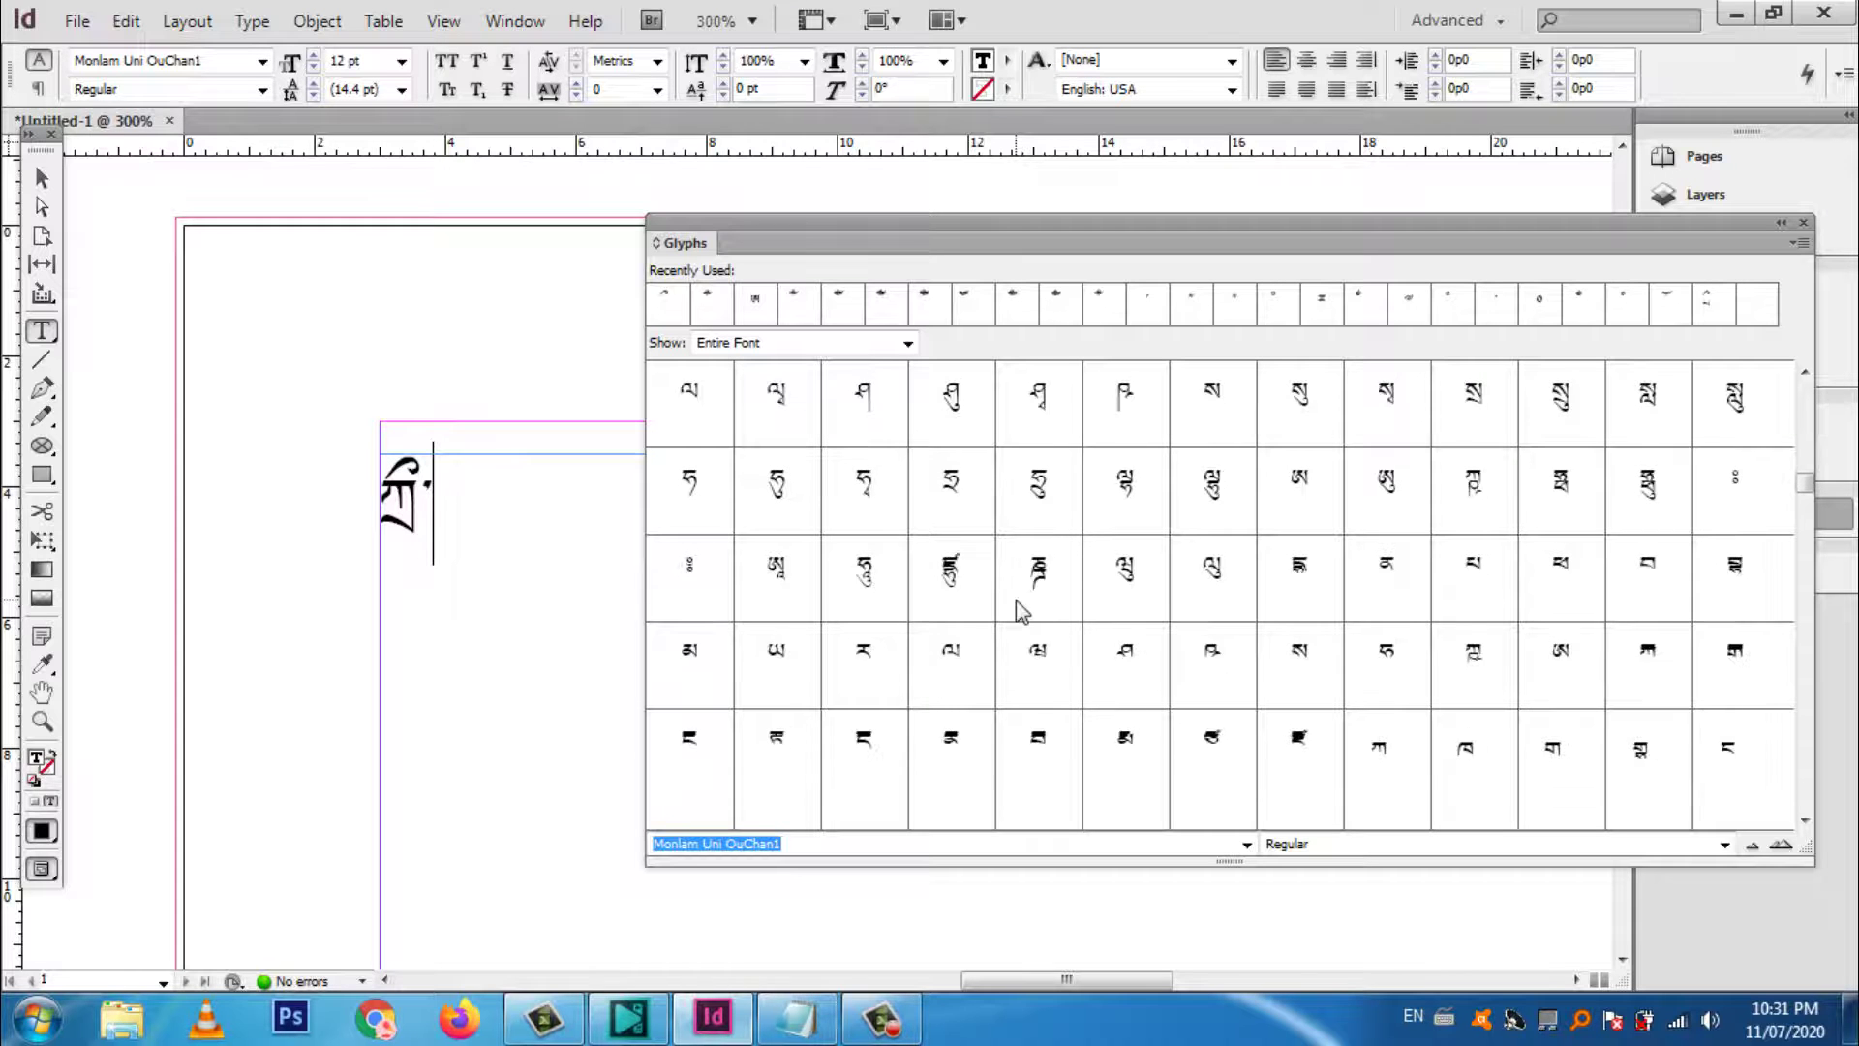
scroll(1022, 609, down, 2)
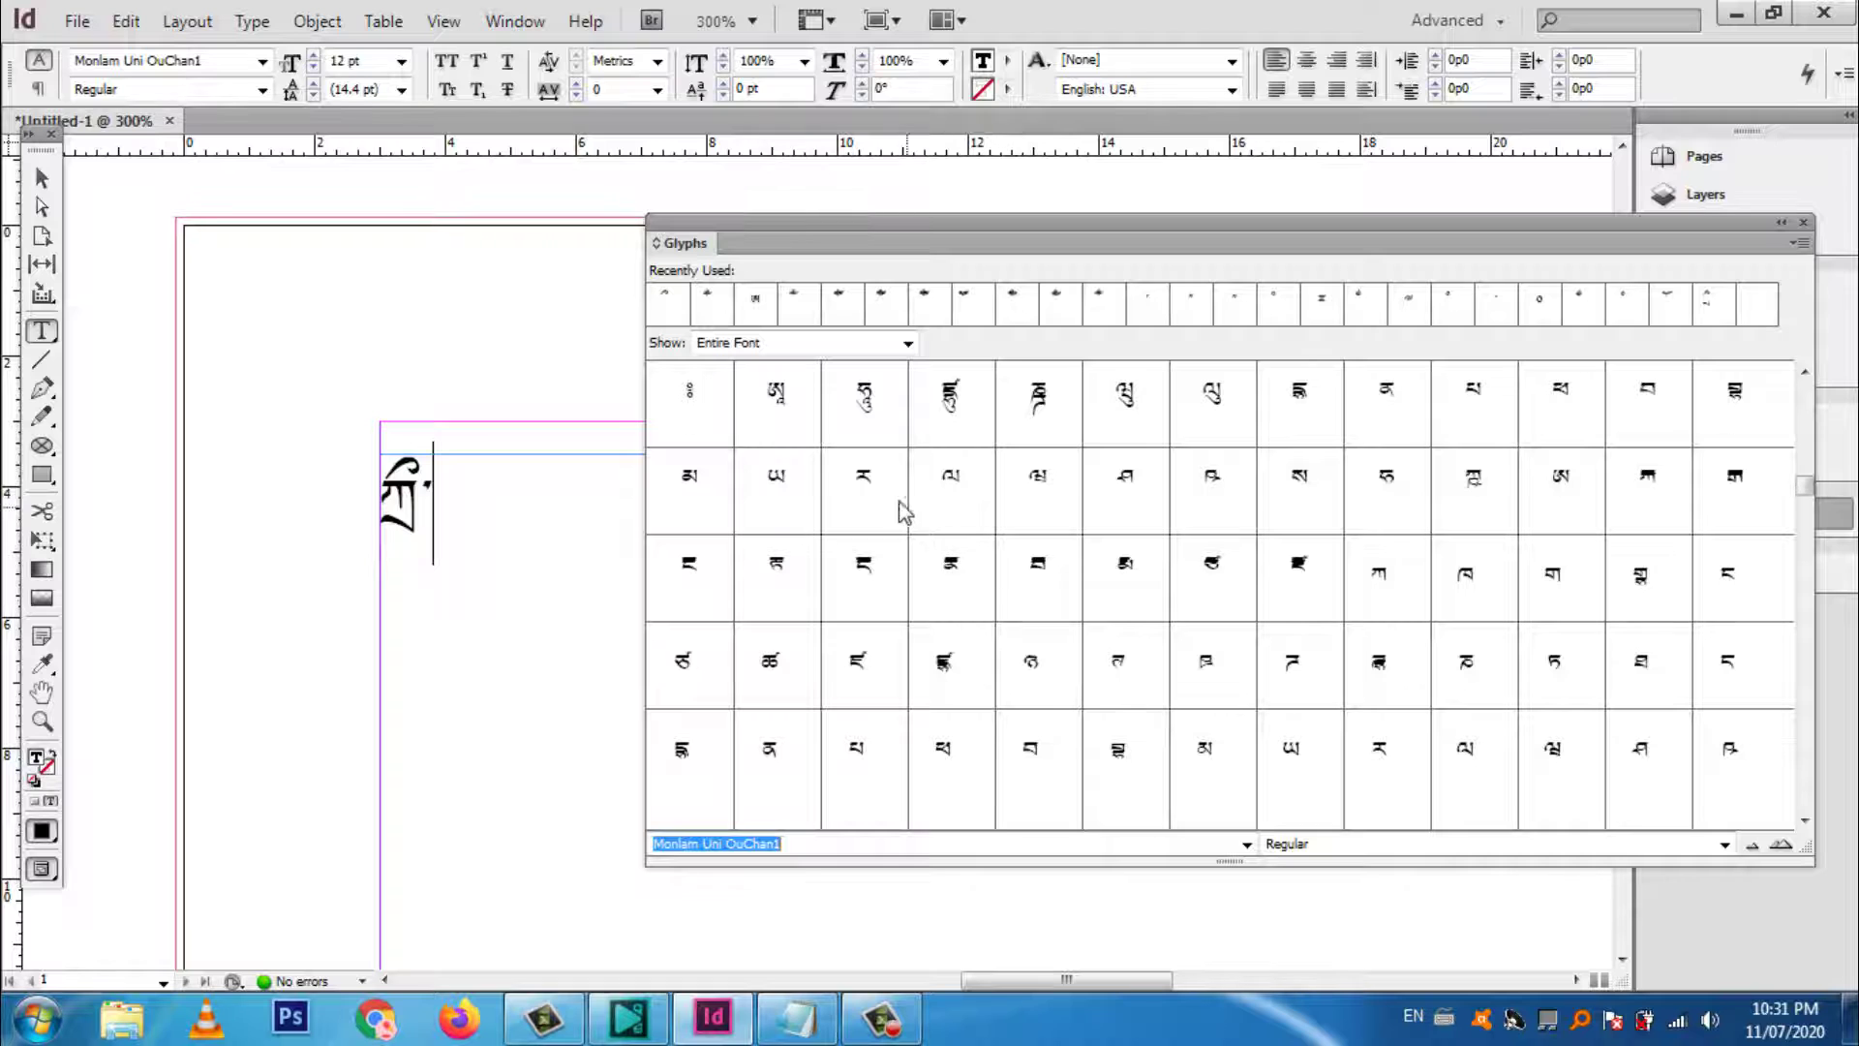
click(865, 484)
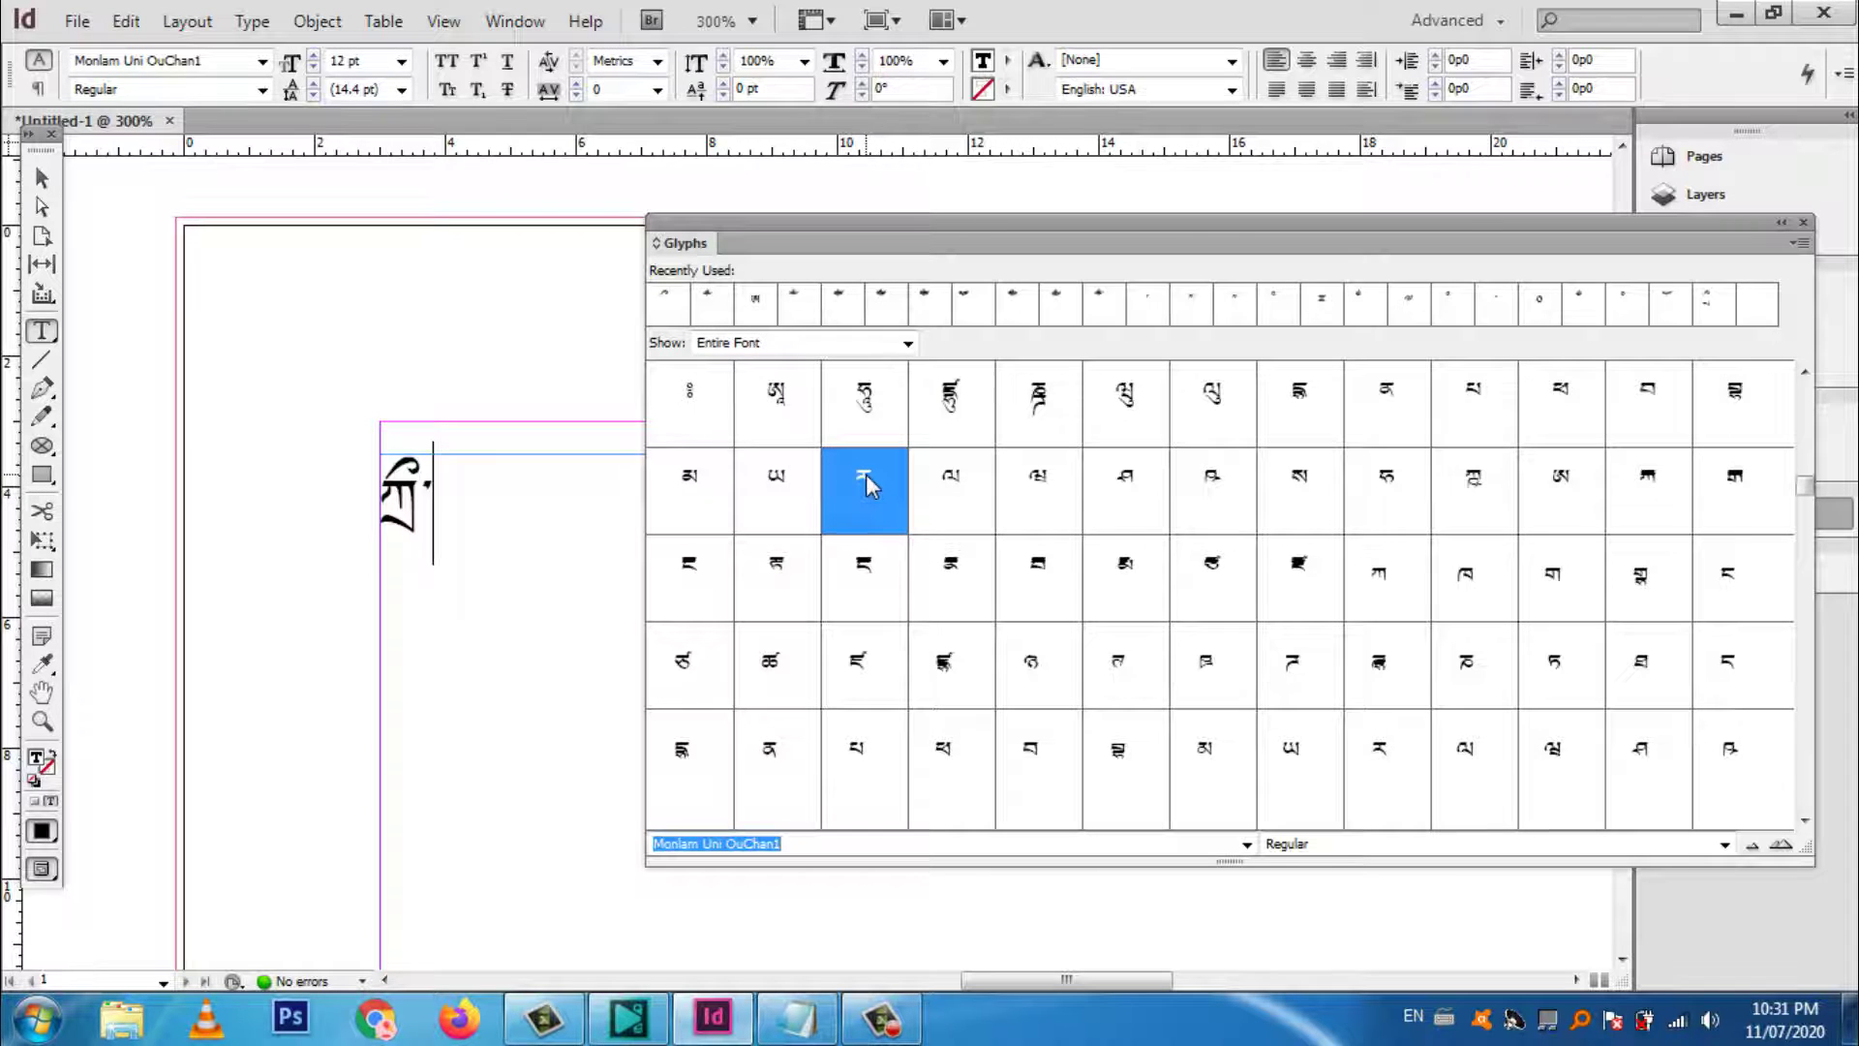
double_click(861, 484)
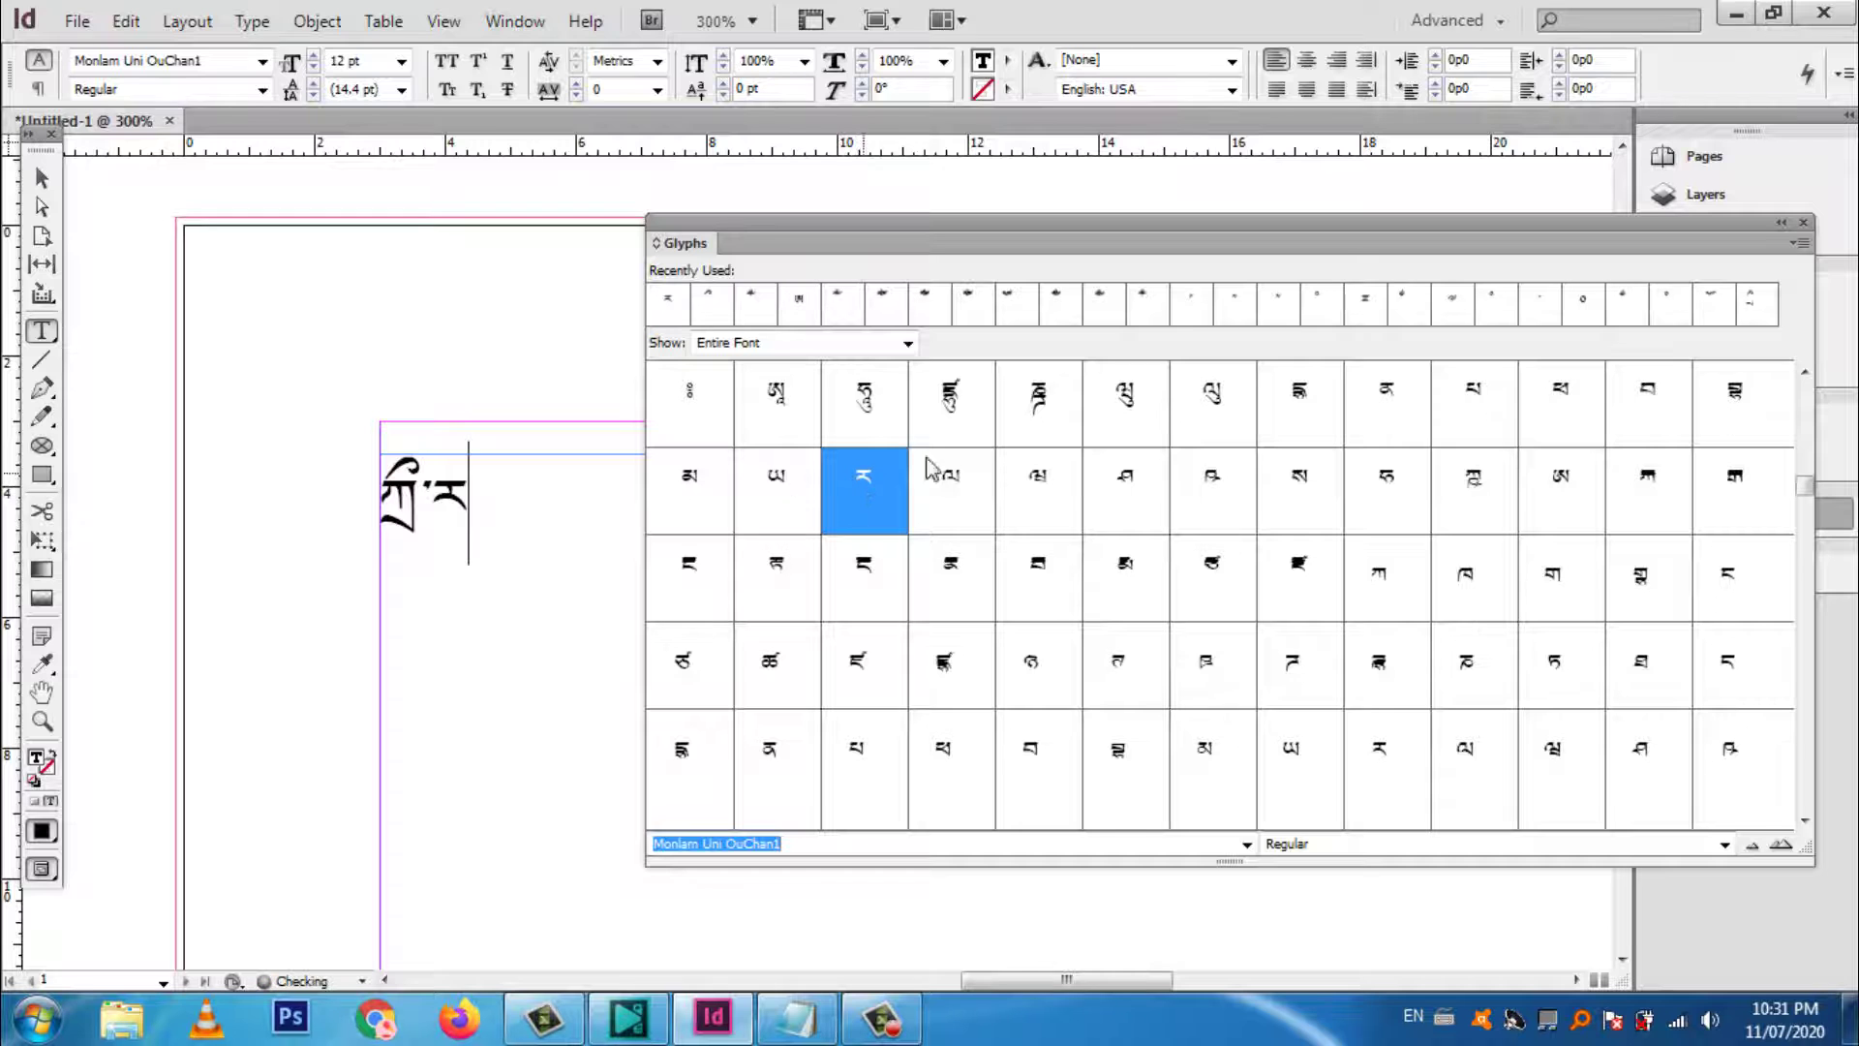
Step: Find the subjoined ཀ glyph and insert it beneath the head letter ར to build the stack རྐ
scroll(1200, 476, up, 4)
scroll(1202, 478, up, 4)
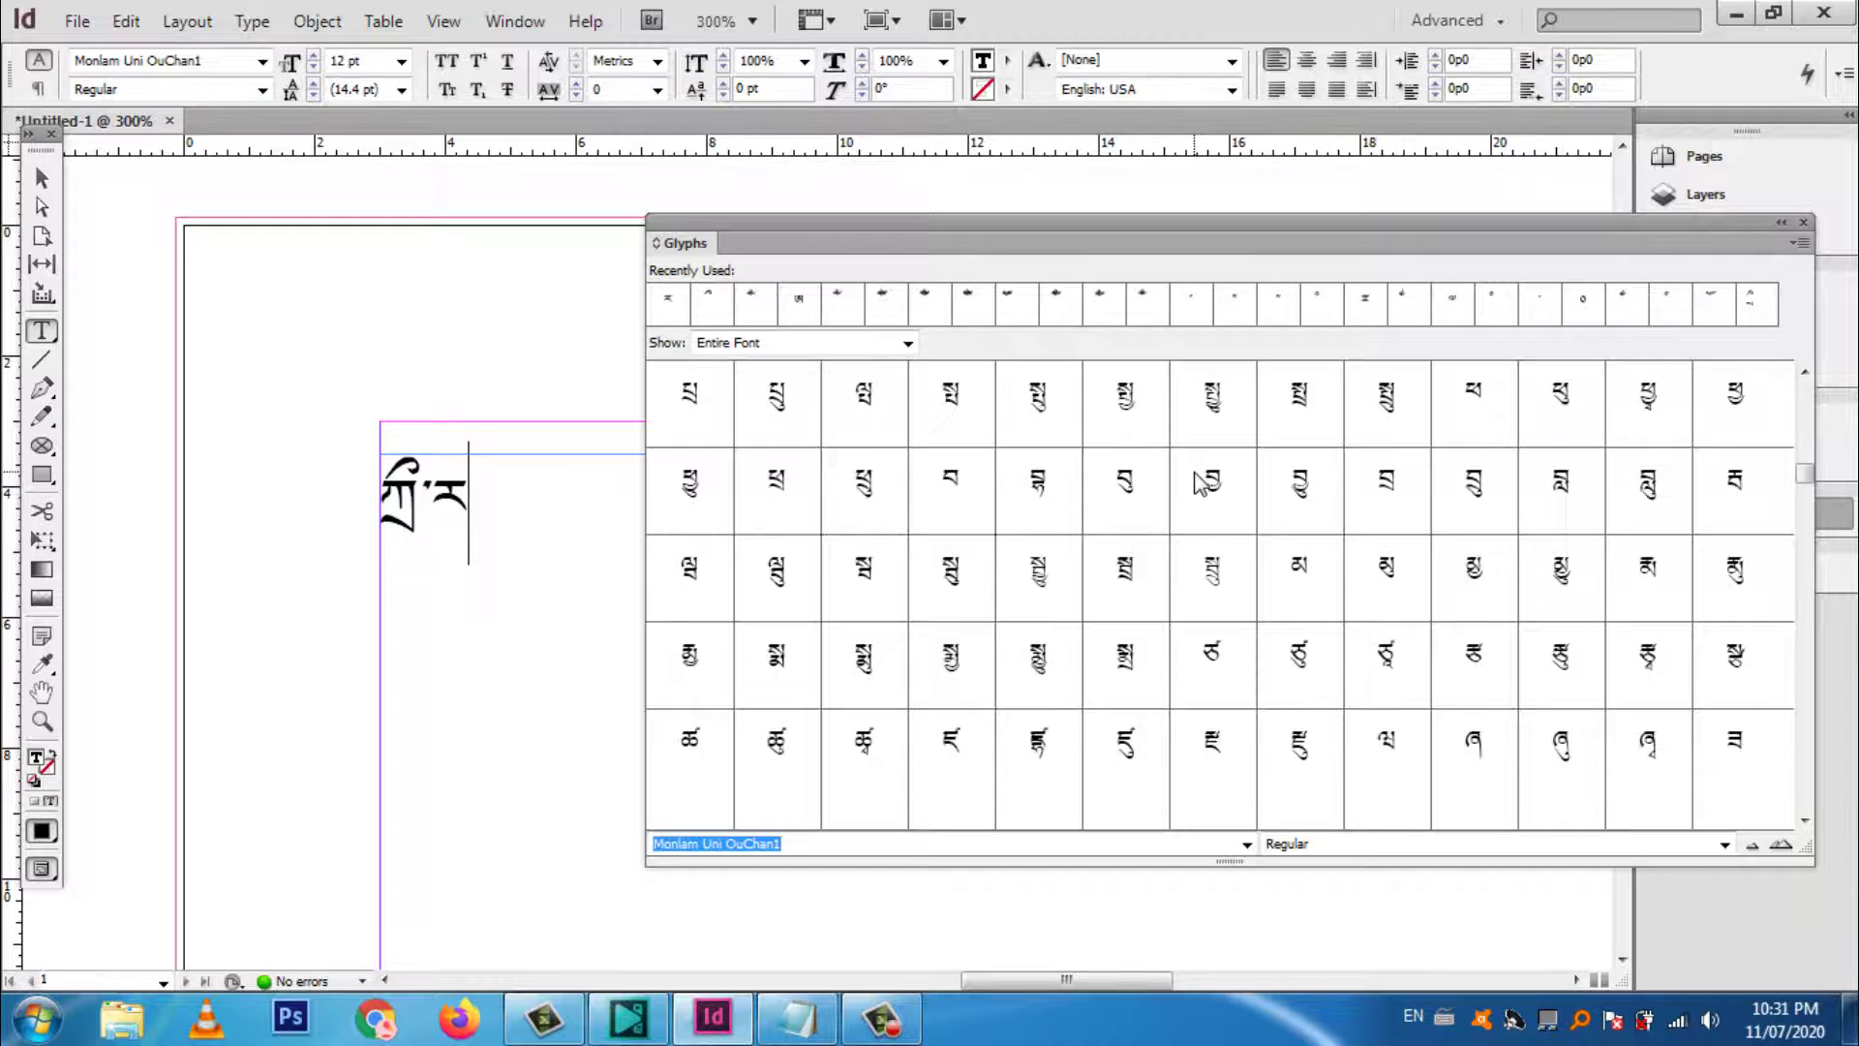
scroll(1201, 482, up, 5)
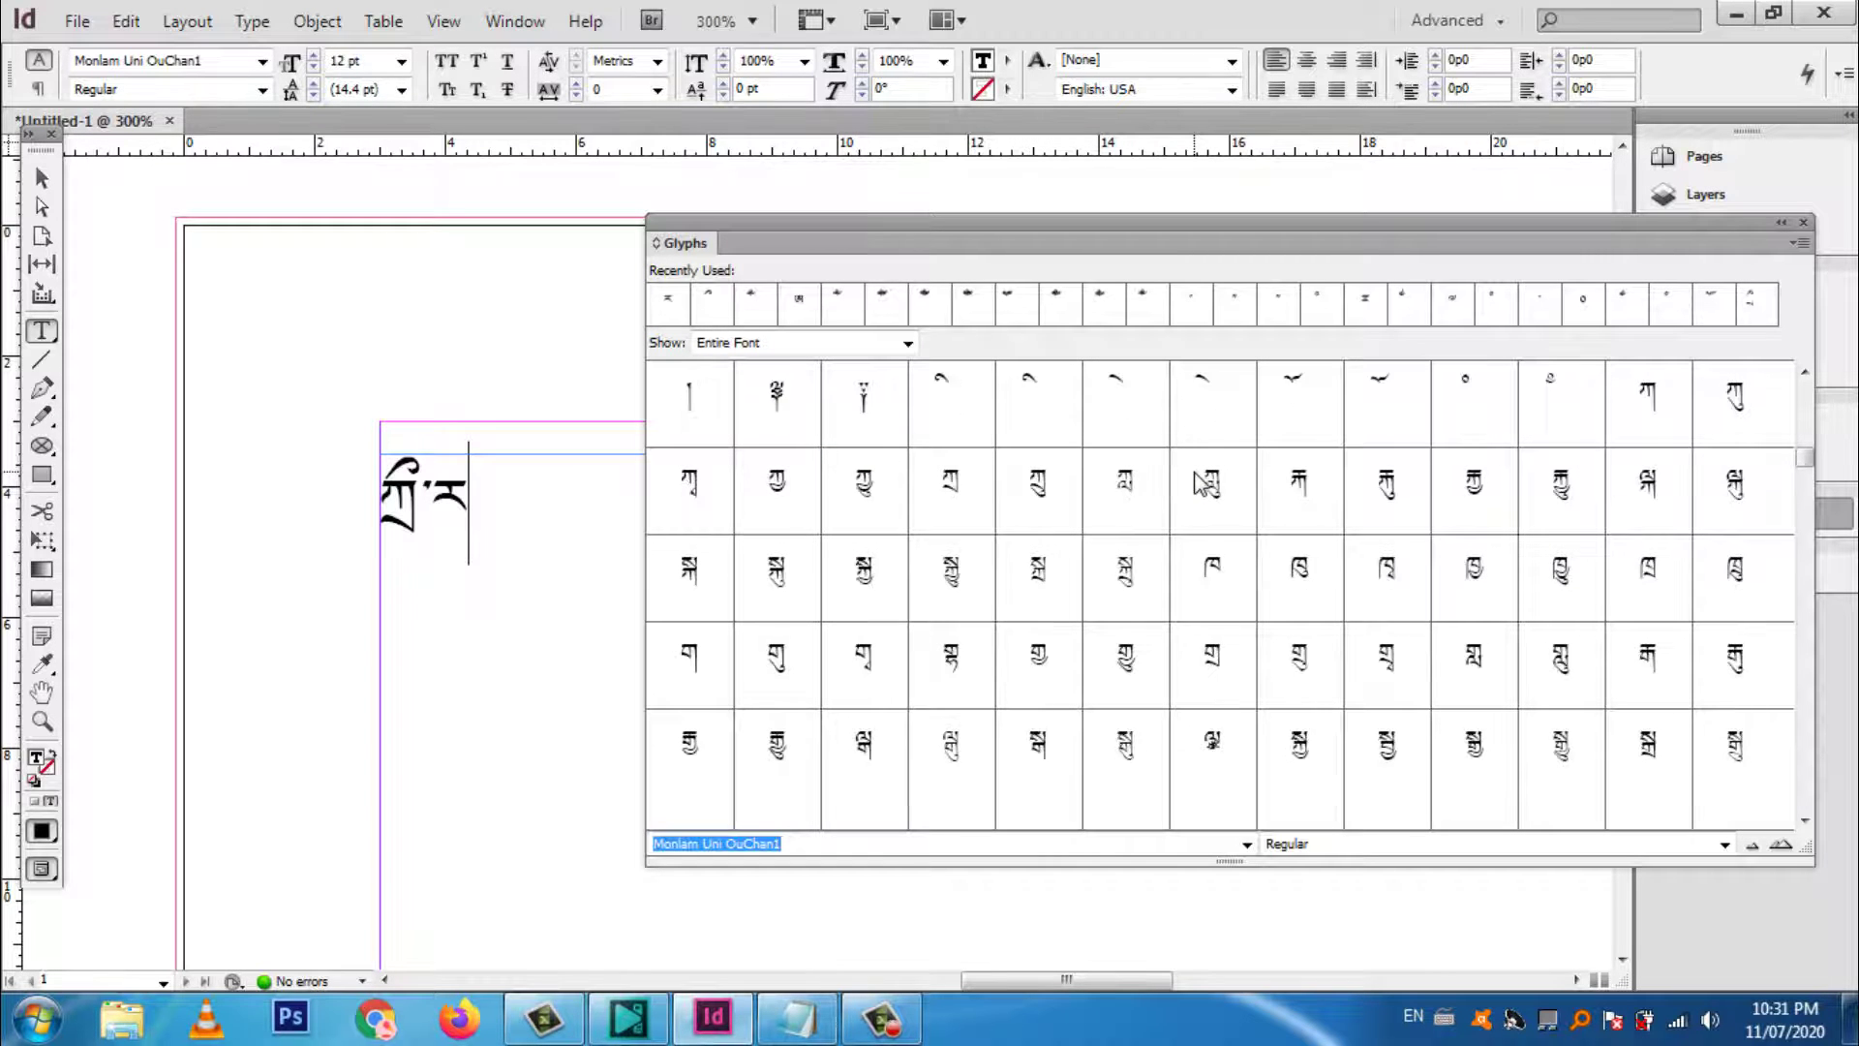
scroll(1205, 481, up, 8)
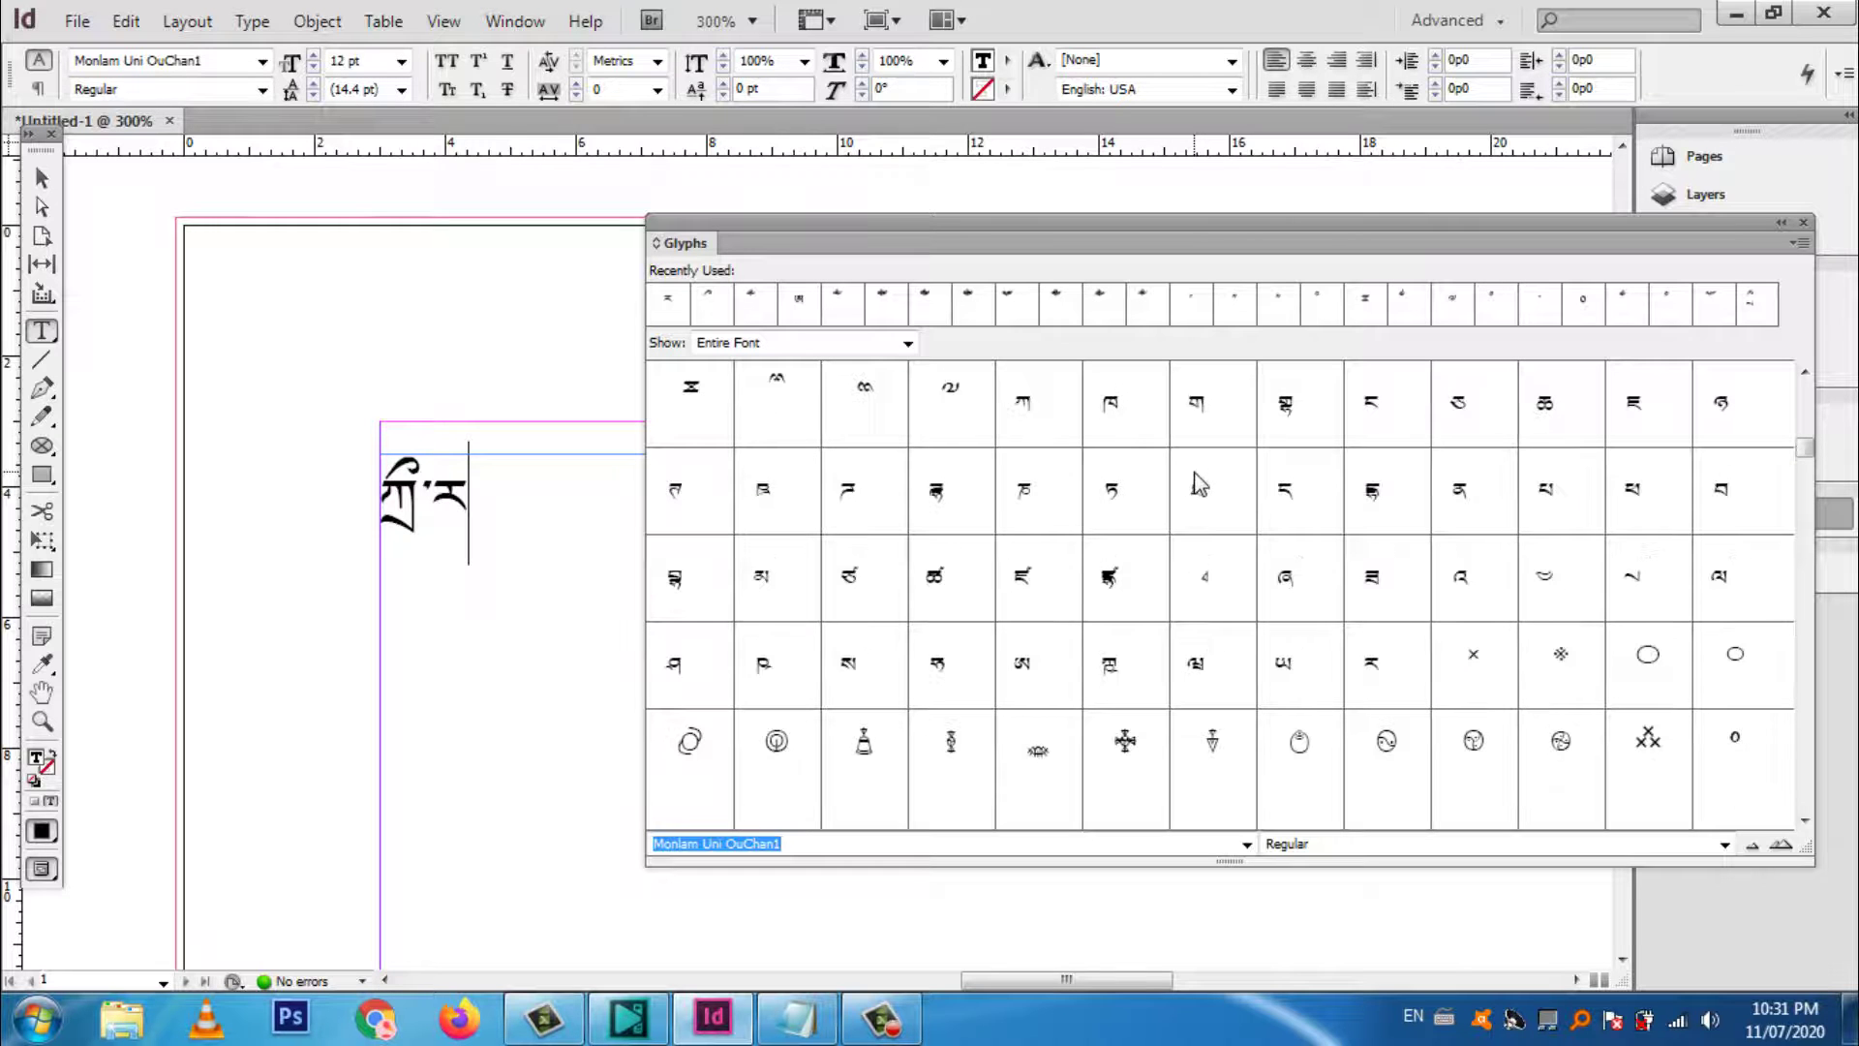
double_click(1028, 411)
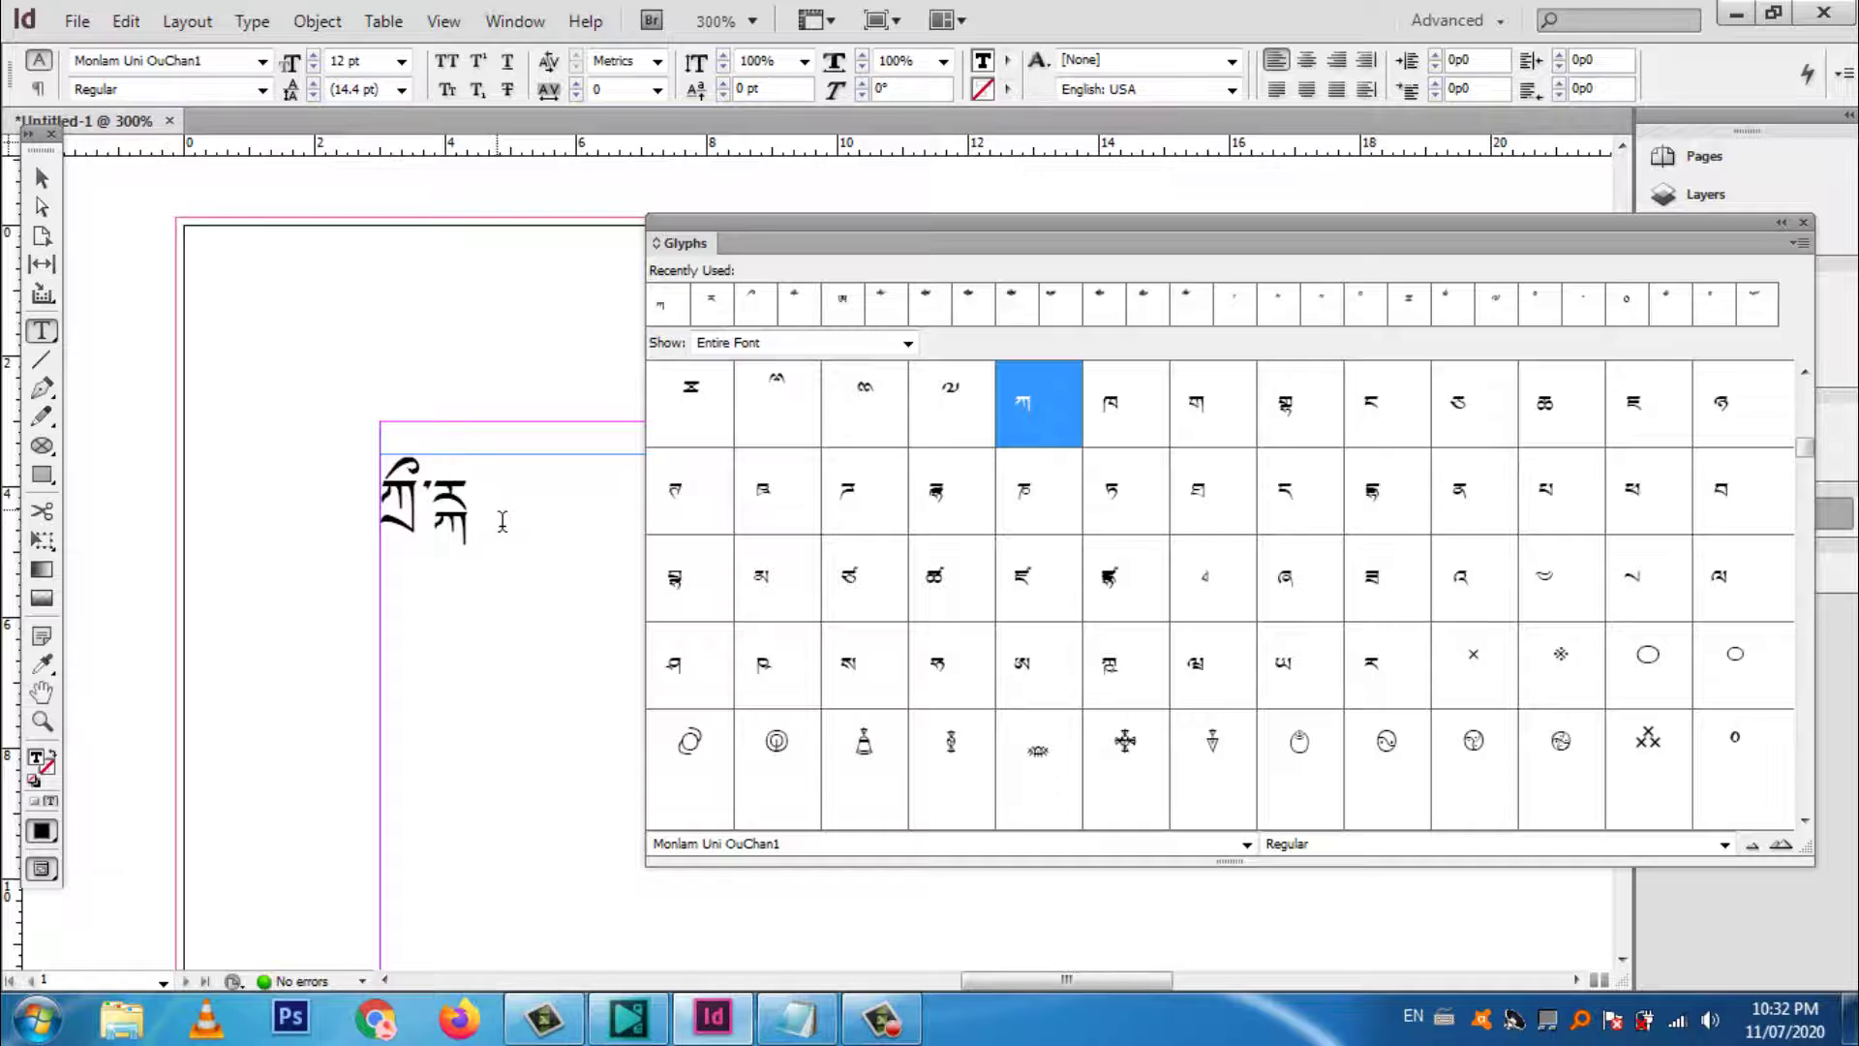
Step: Look through the stacked-letter glyphs that Monlam Uni OuChan1 offers
scroll(1062, 613, down, 2)
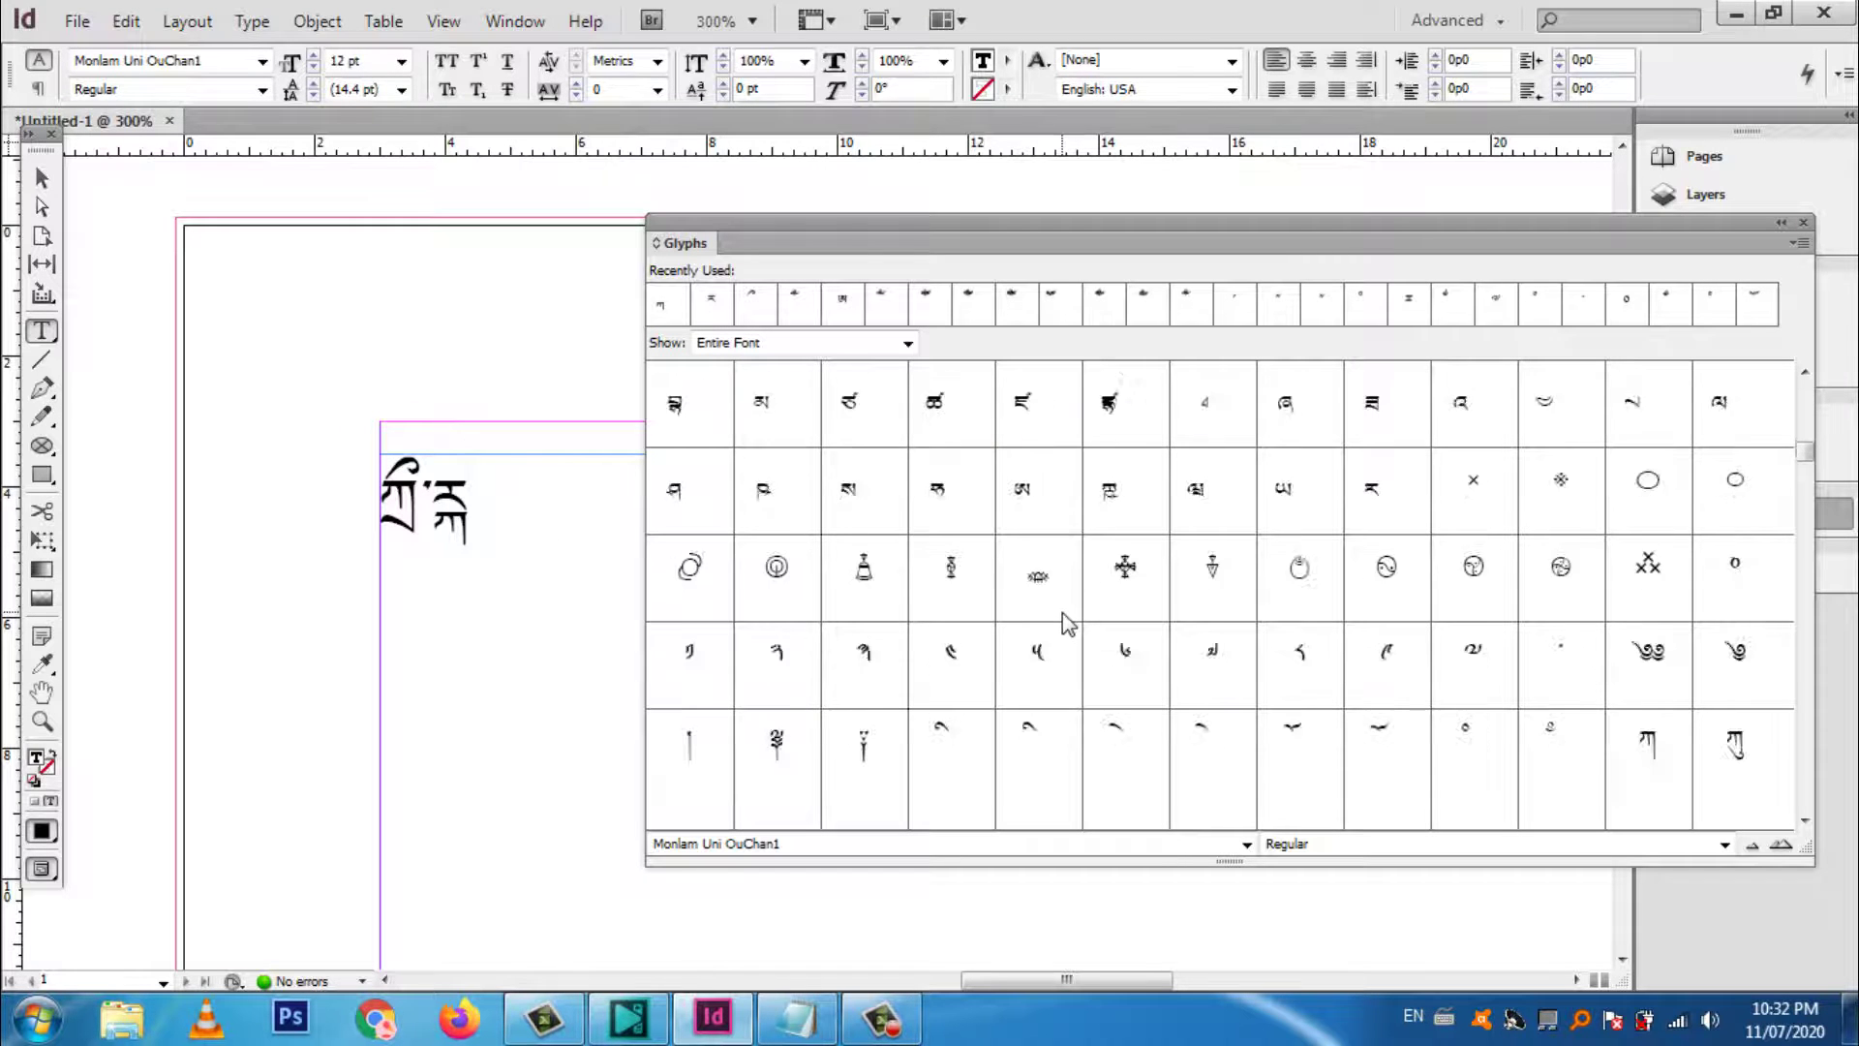
scroll(1061, 612, down, 2)
scroll(1240, 641, down, 3)
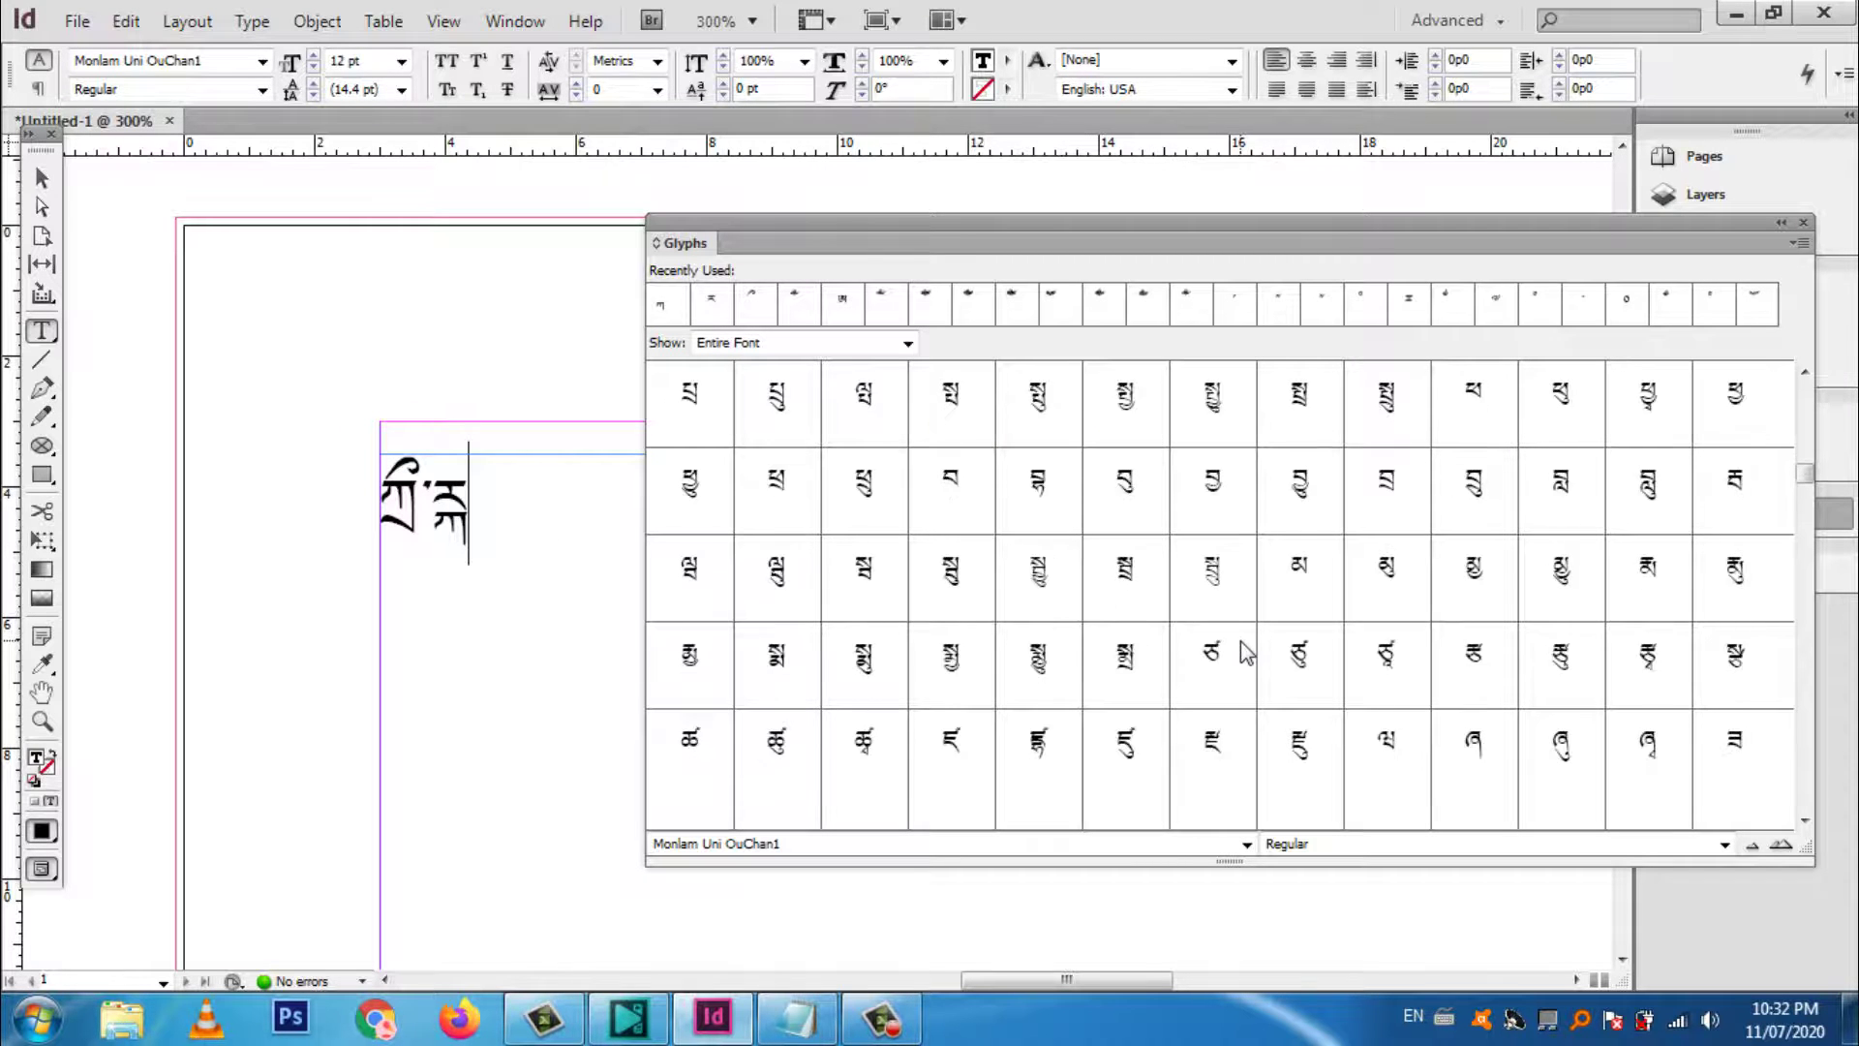
scroll(1242, 644, down, 6)
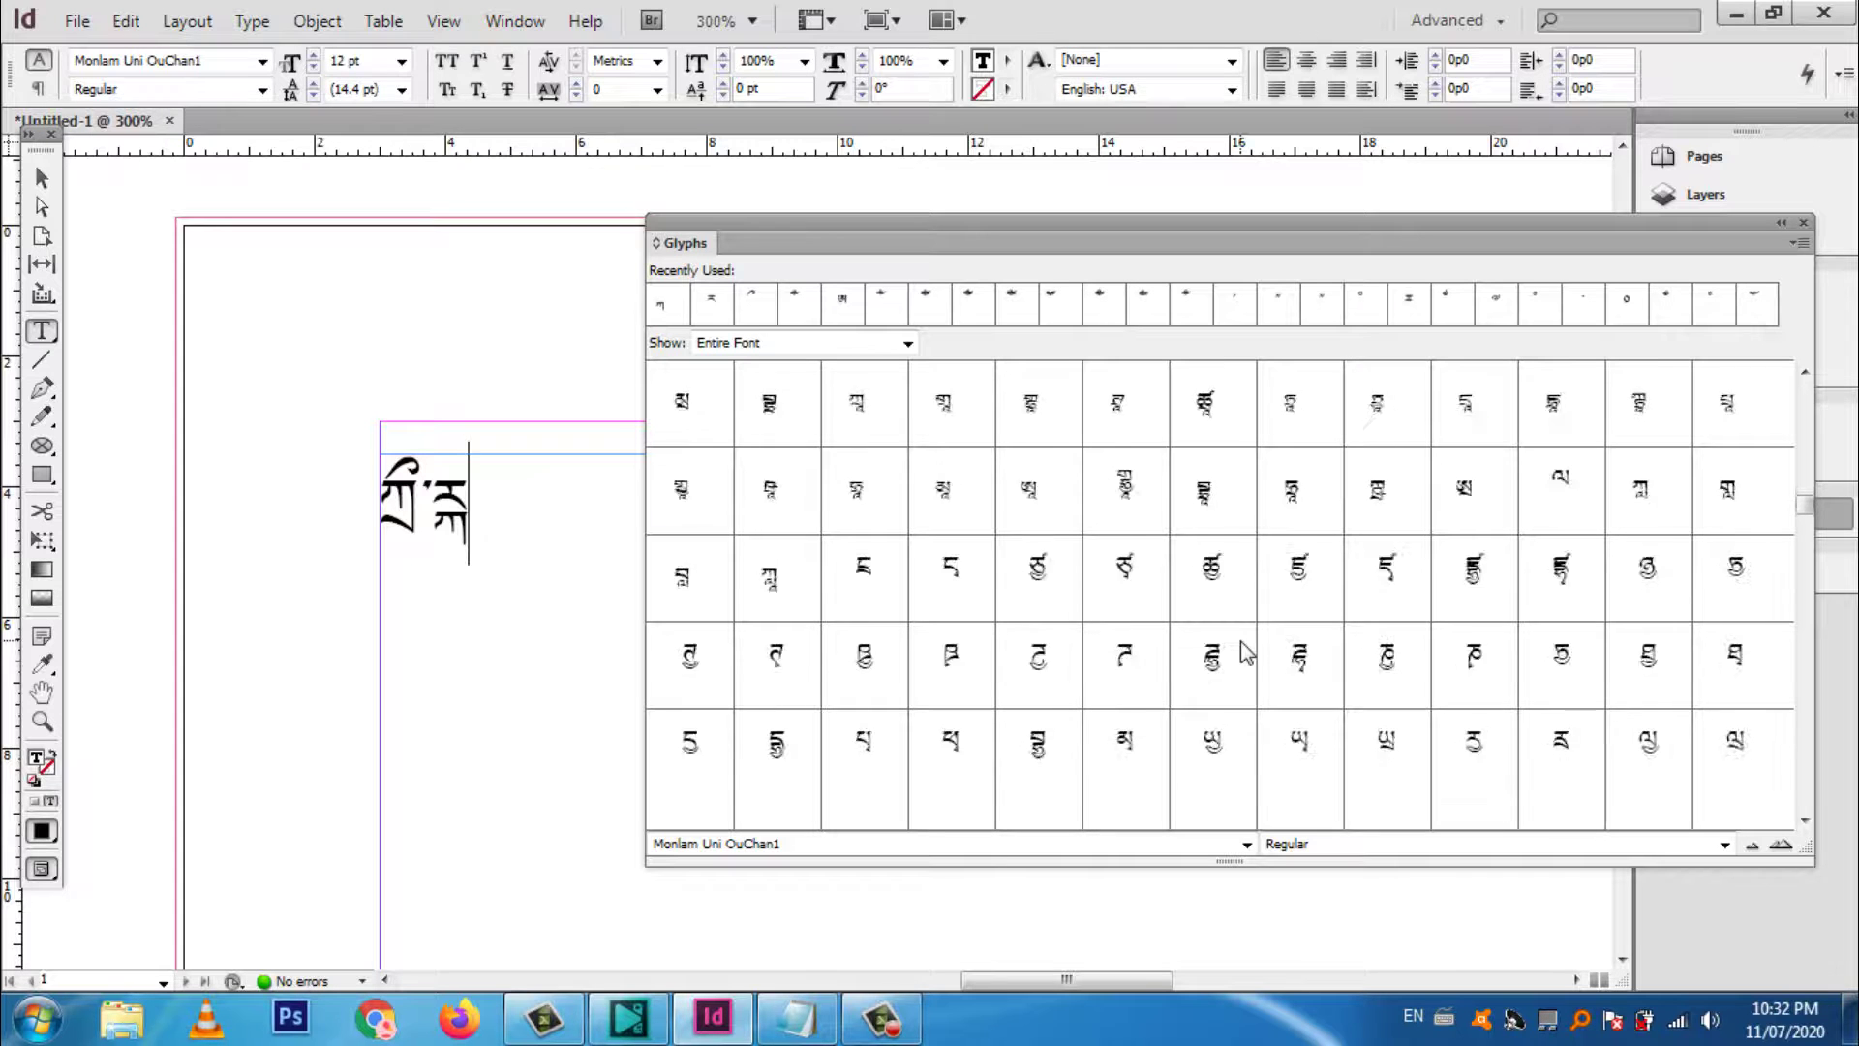
scroll(1242, 648, down, 4)
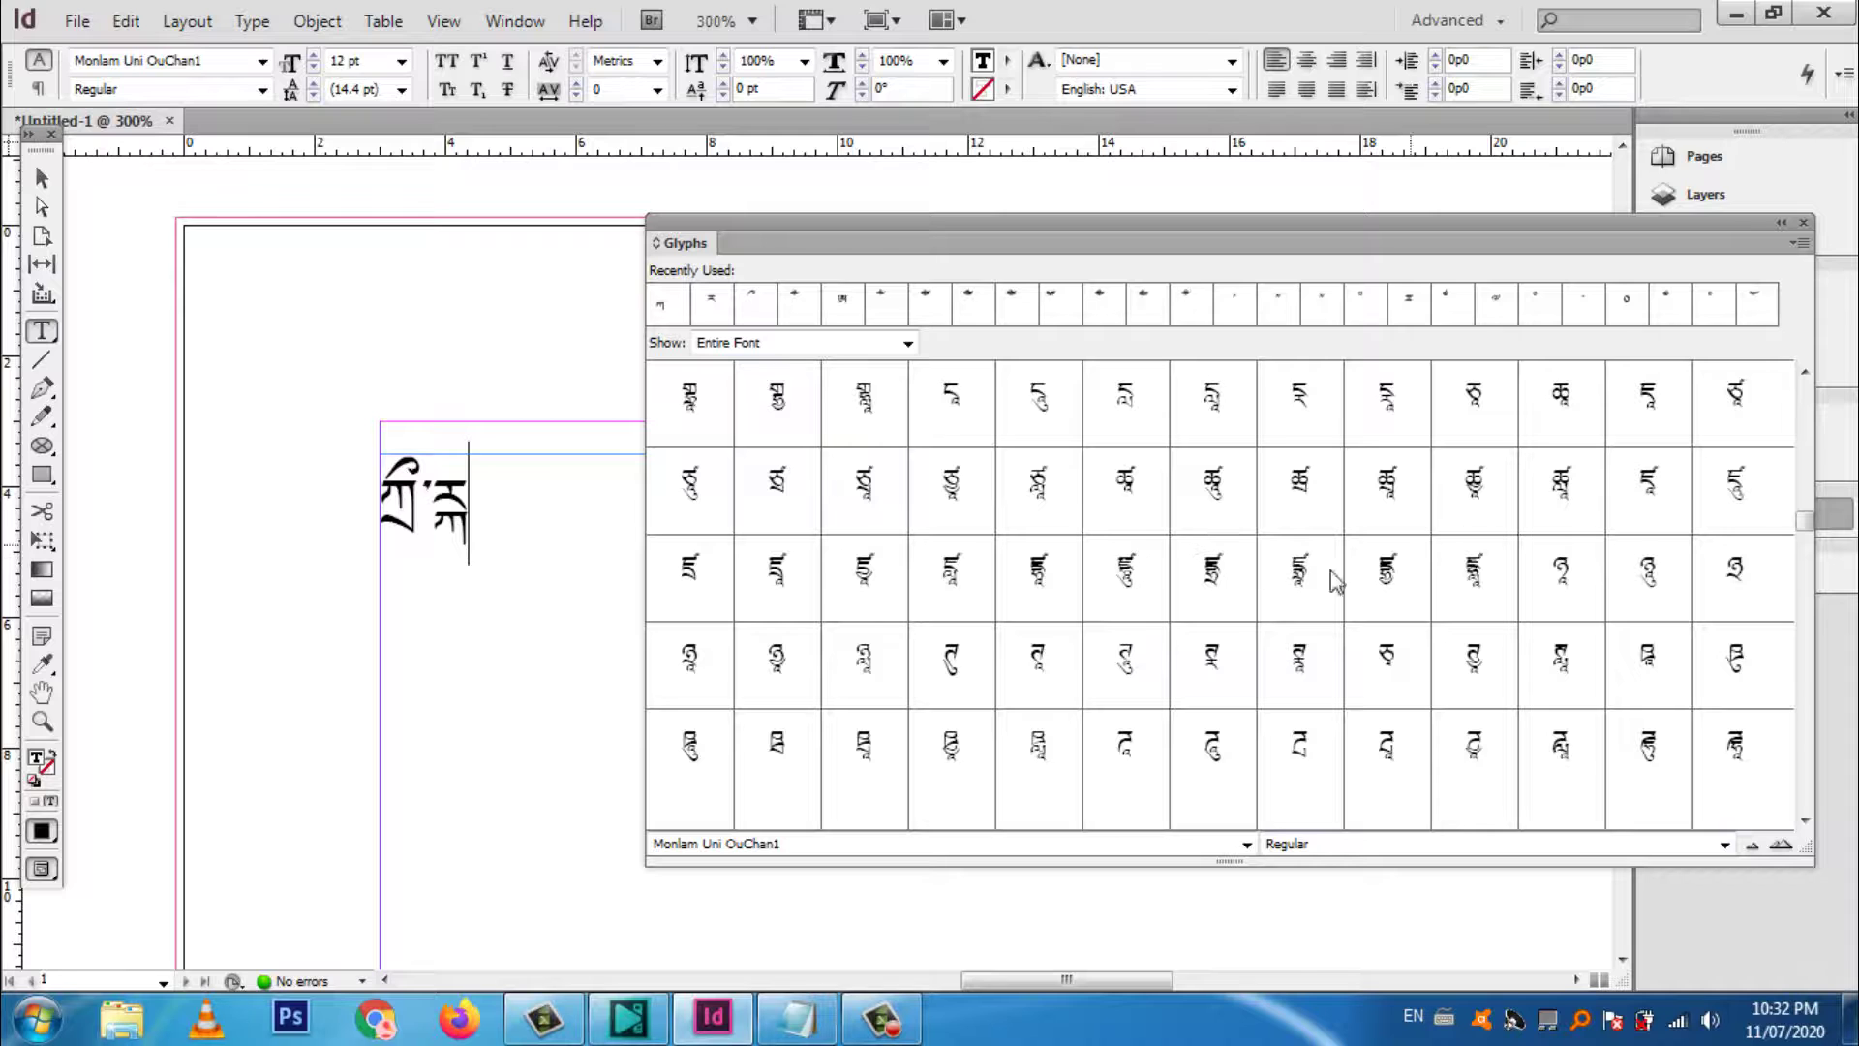
Step: Try larger glyph previews, and shrink them so that more Monlam Uni OuChan1 glyphs fit in the grid
click(1781, 843)
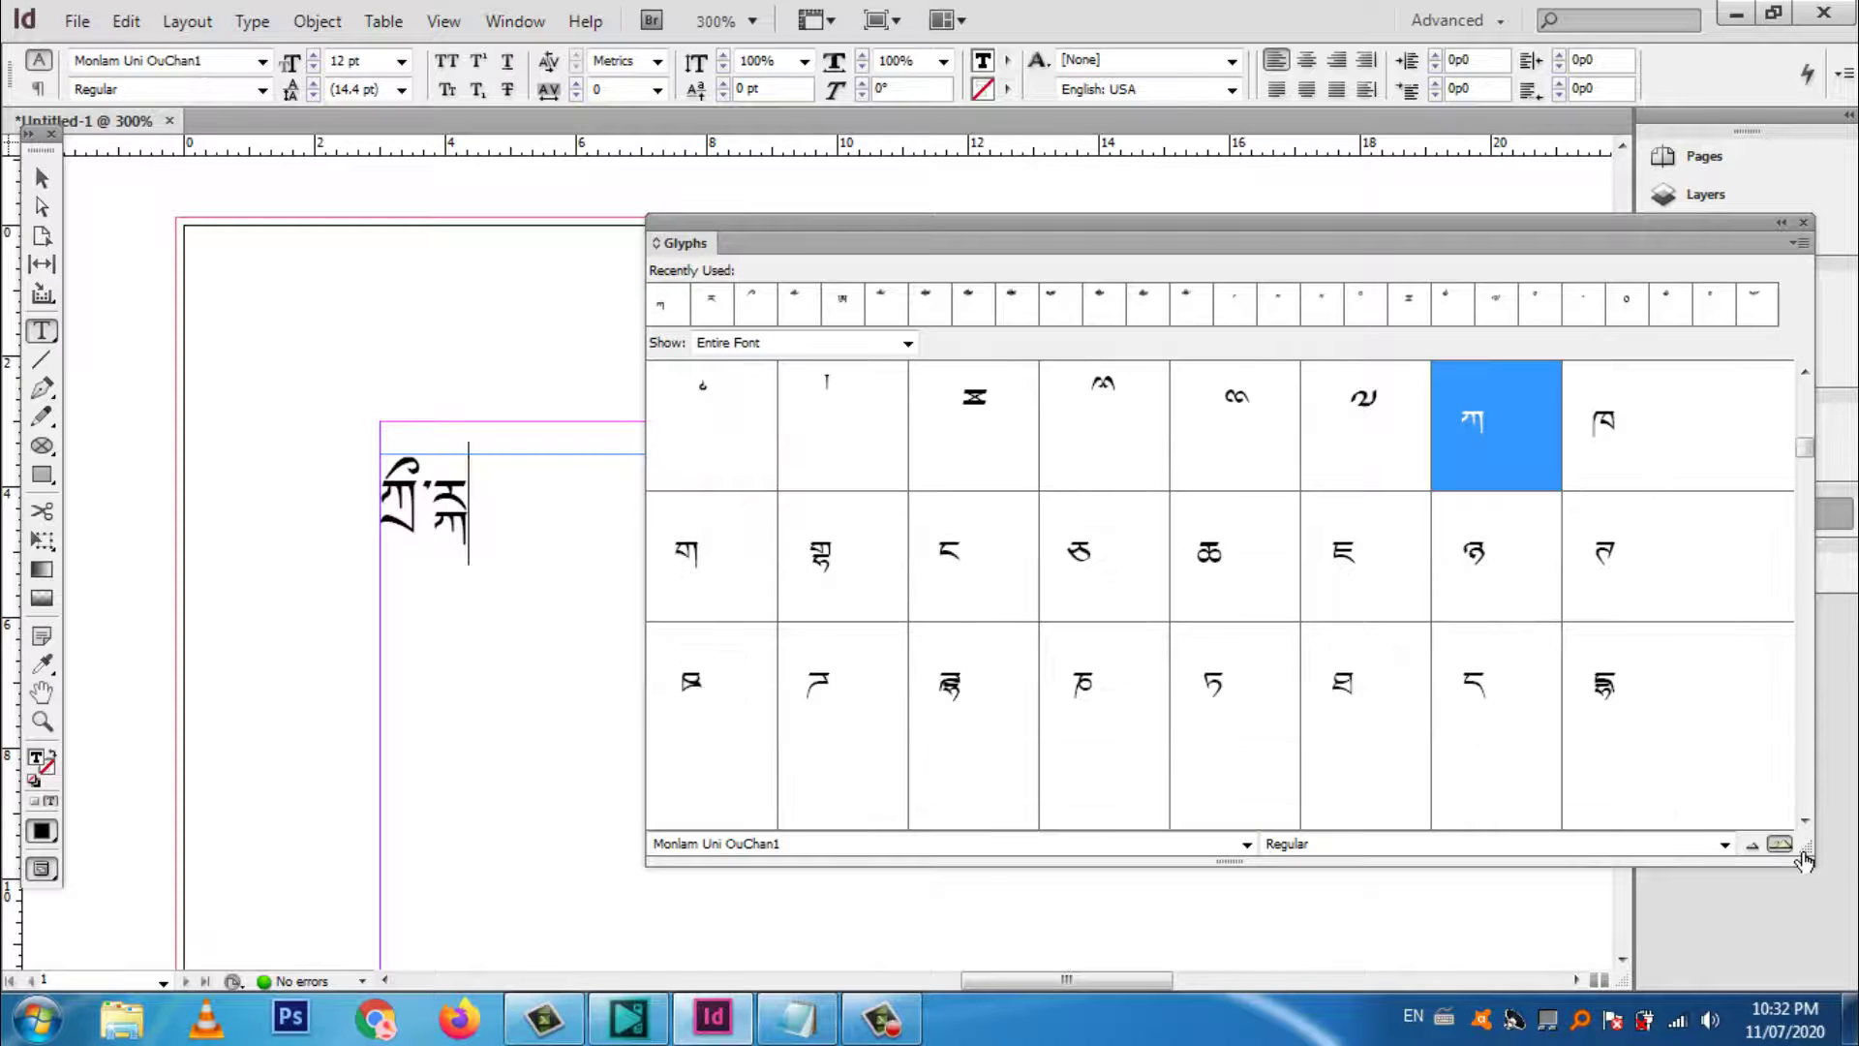
click(1754, 845)
click(1754, 845)
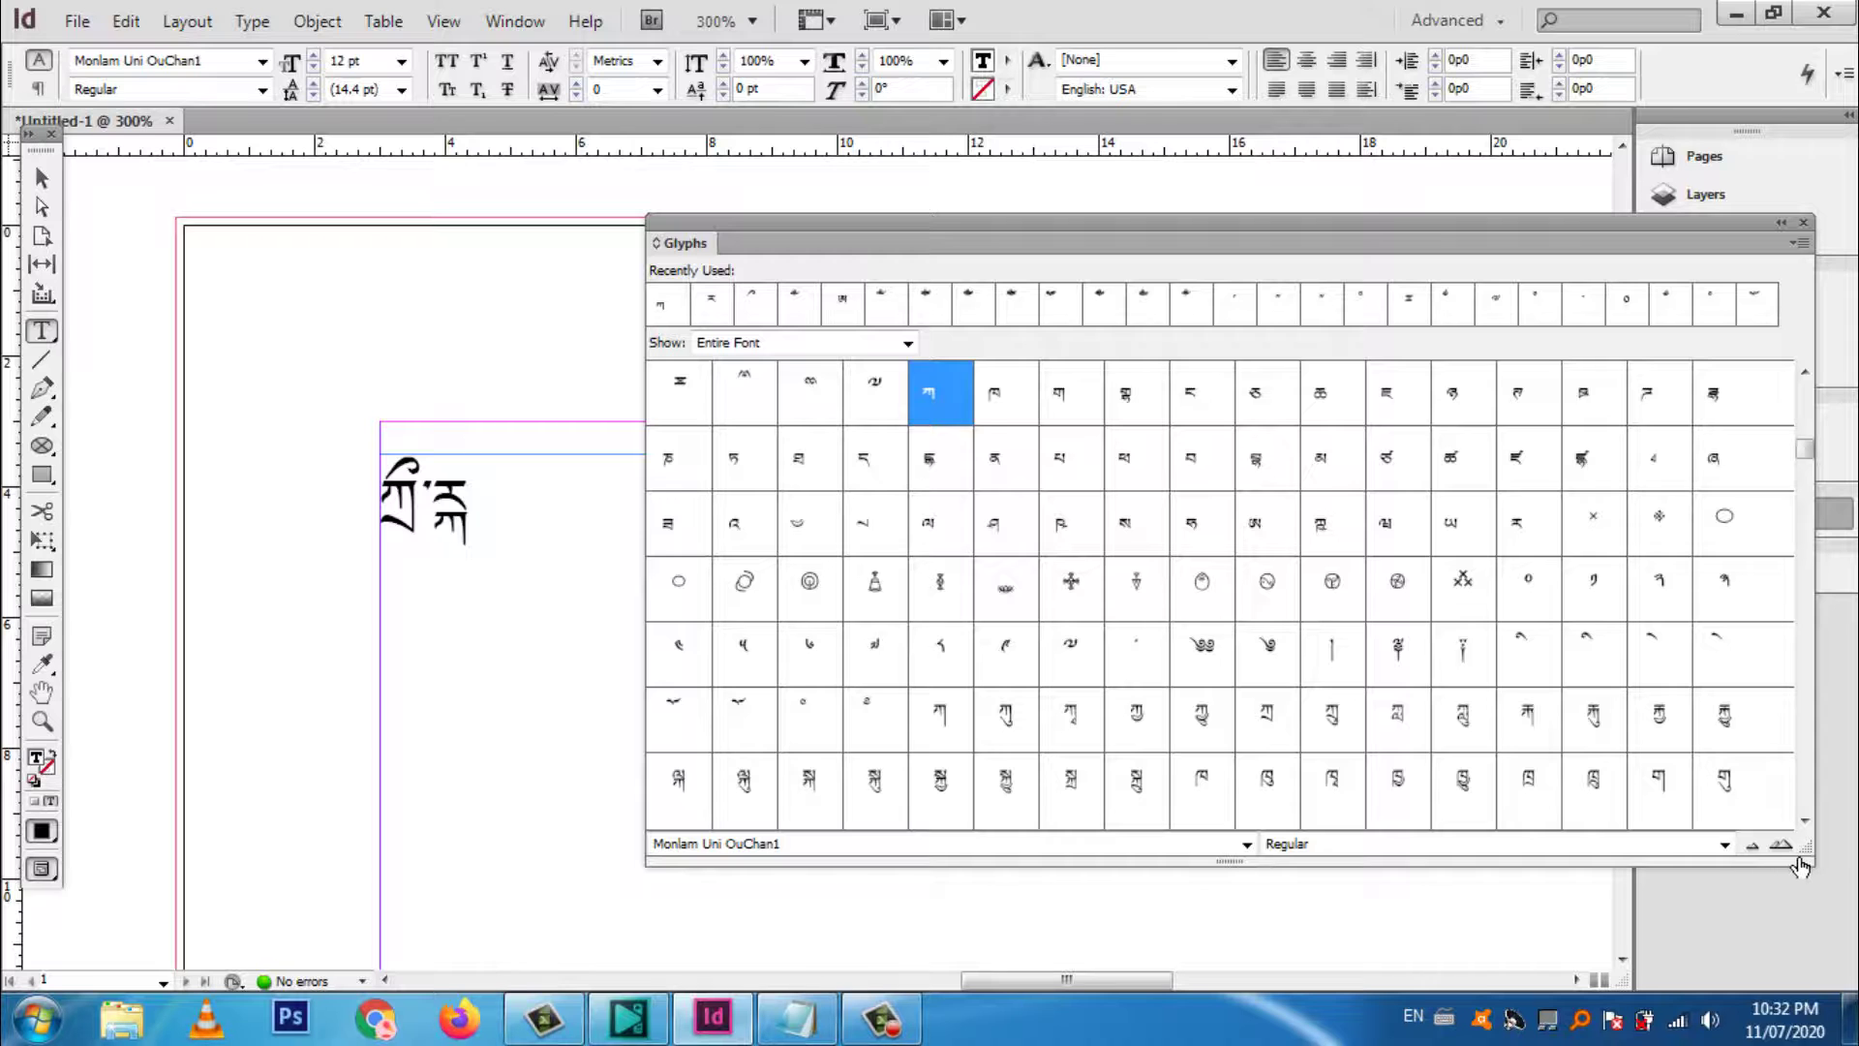
scroll(1191, 610, down, 3)
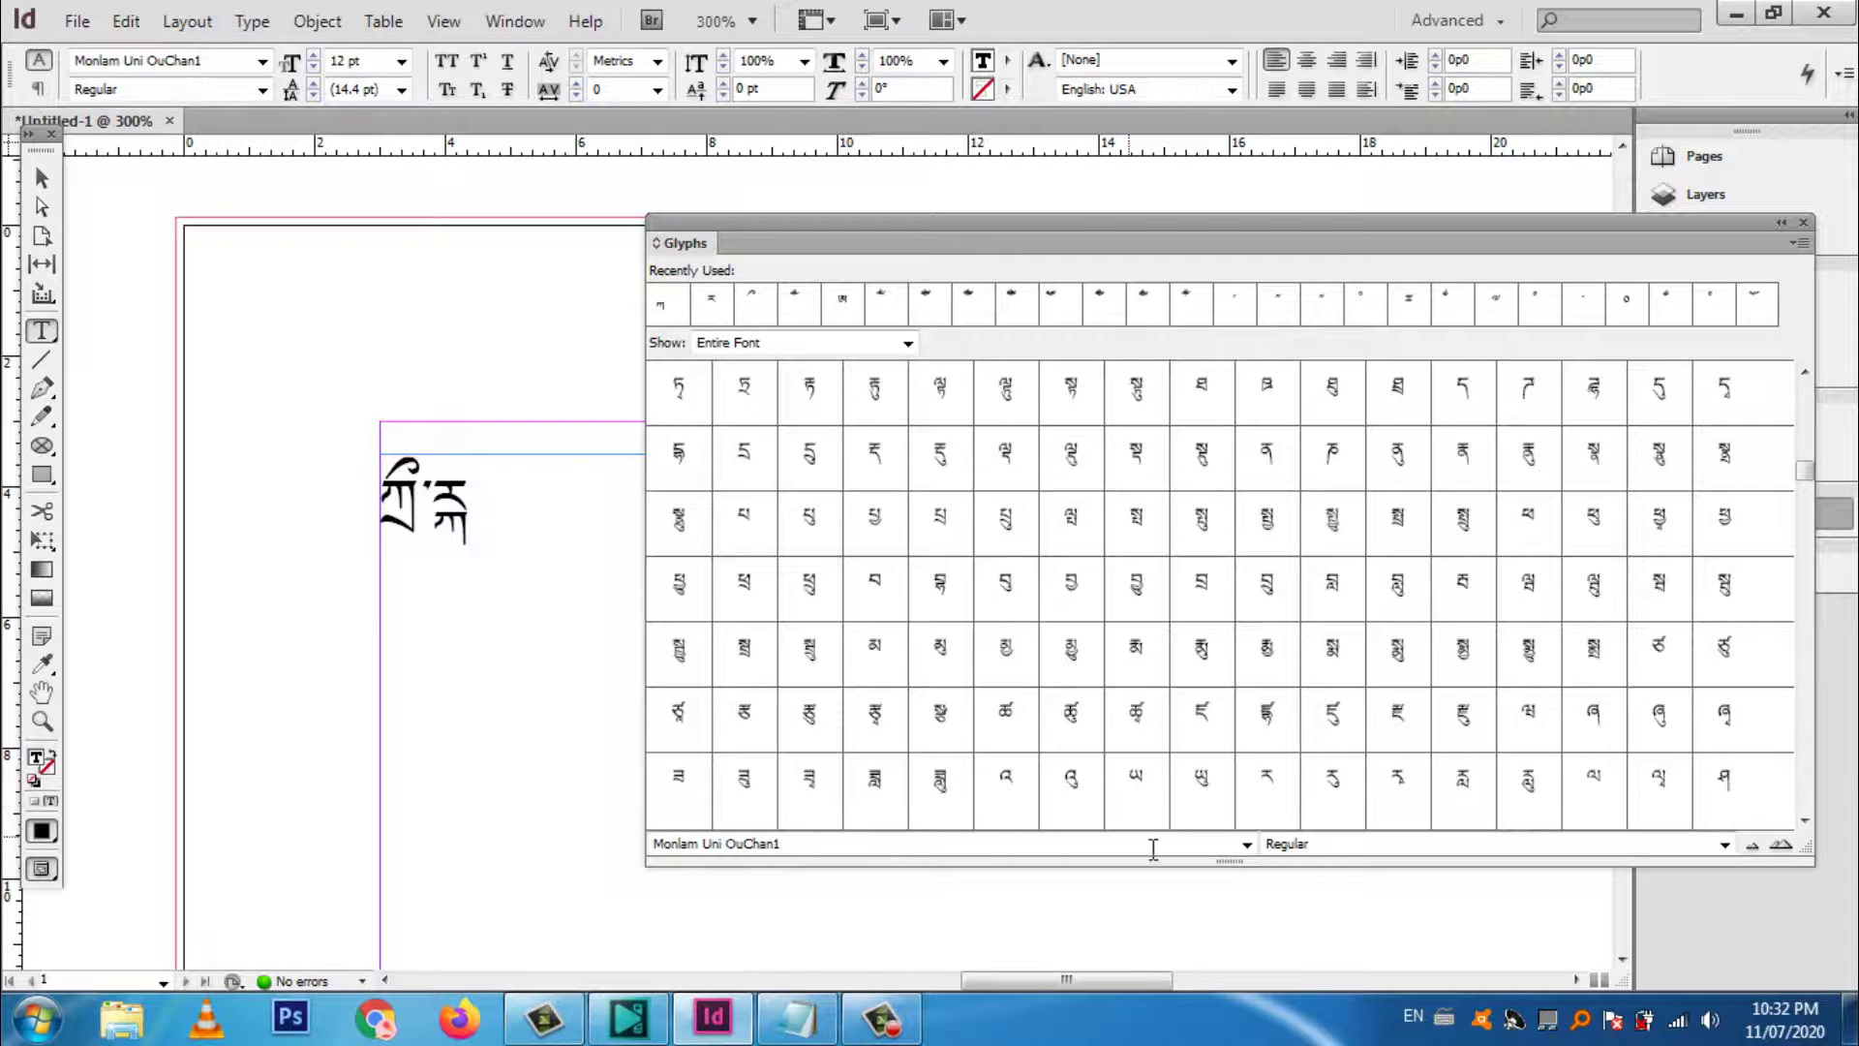
Step: Switch the Glyphs panel font to Qomolangma-Uchen Suring and look through its Tibetan letters and stacks
click(1246, 844)
scroll(1026, 693, down, 1)
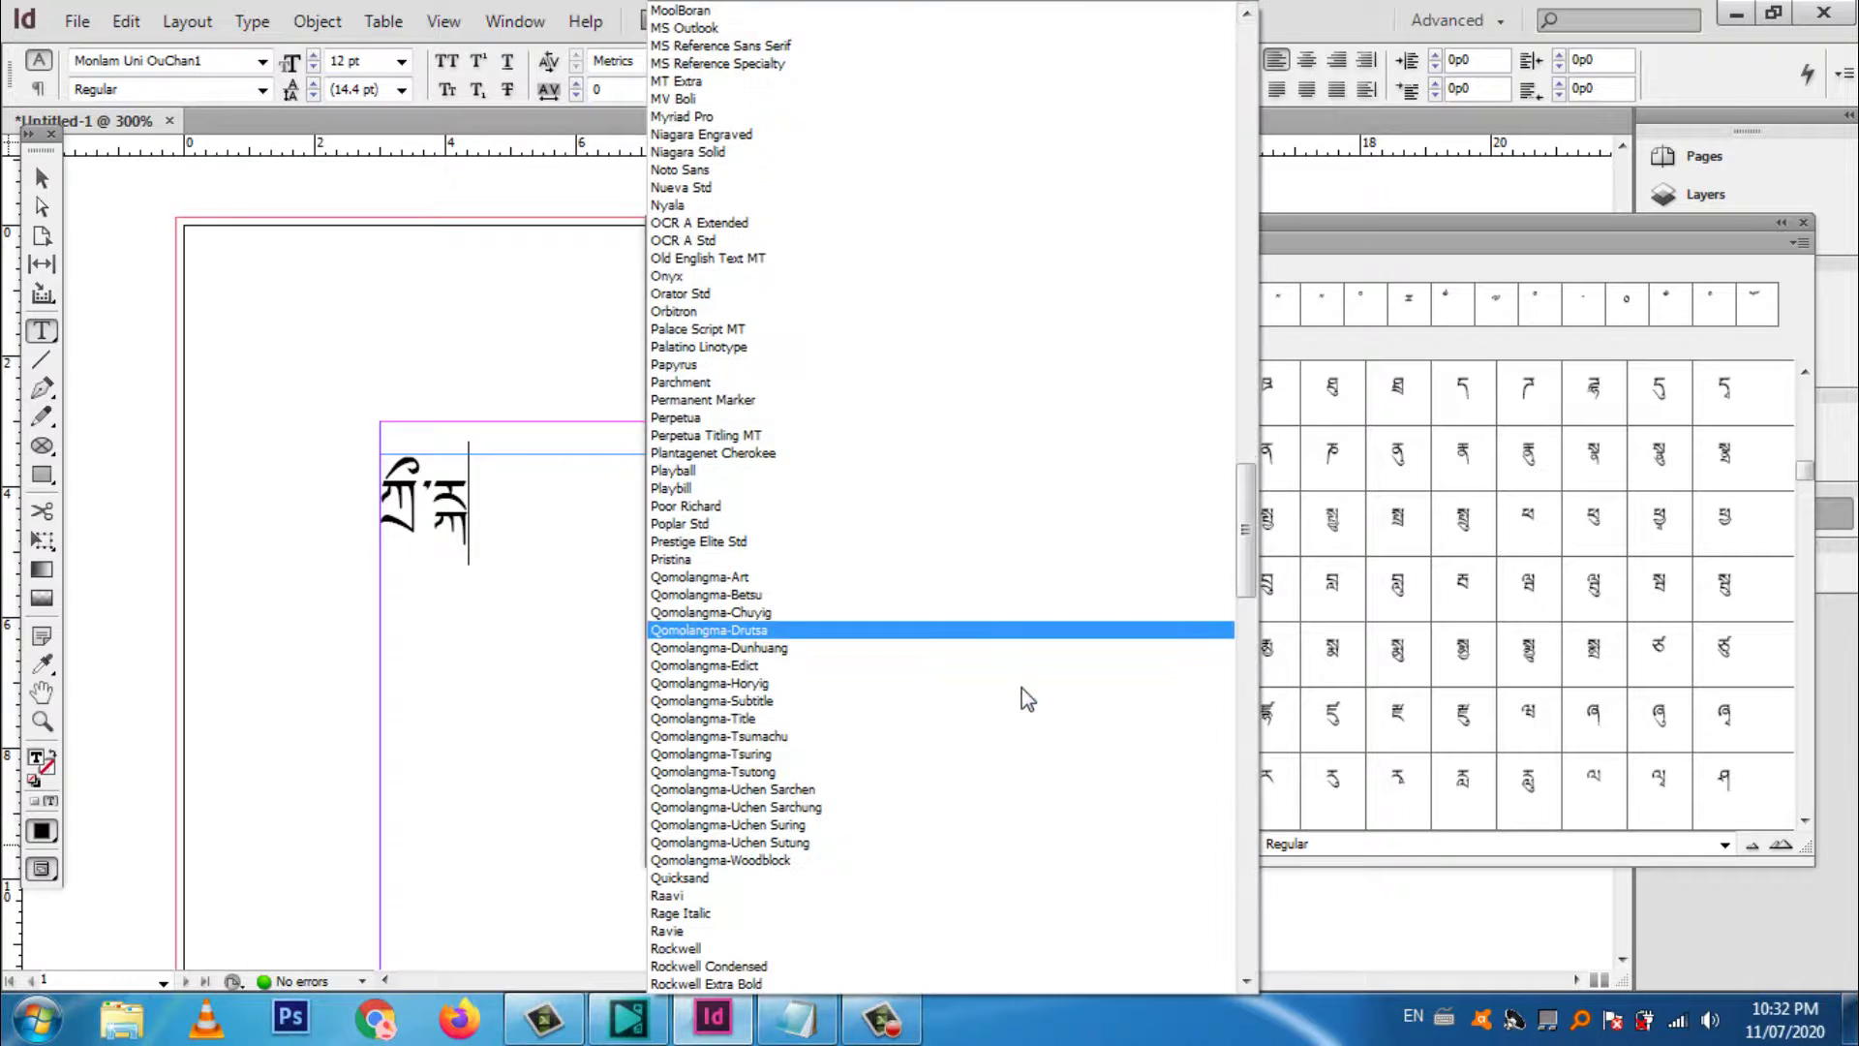
click(830, 827)
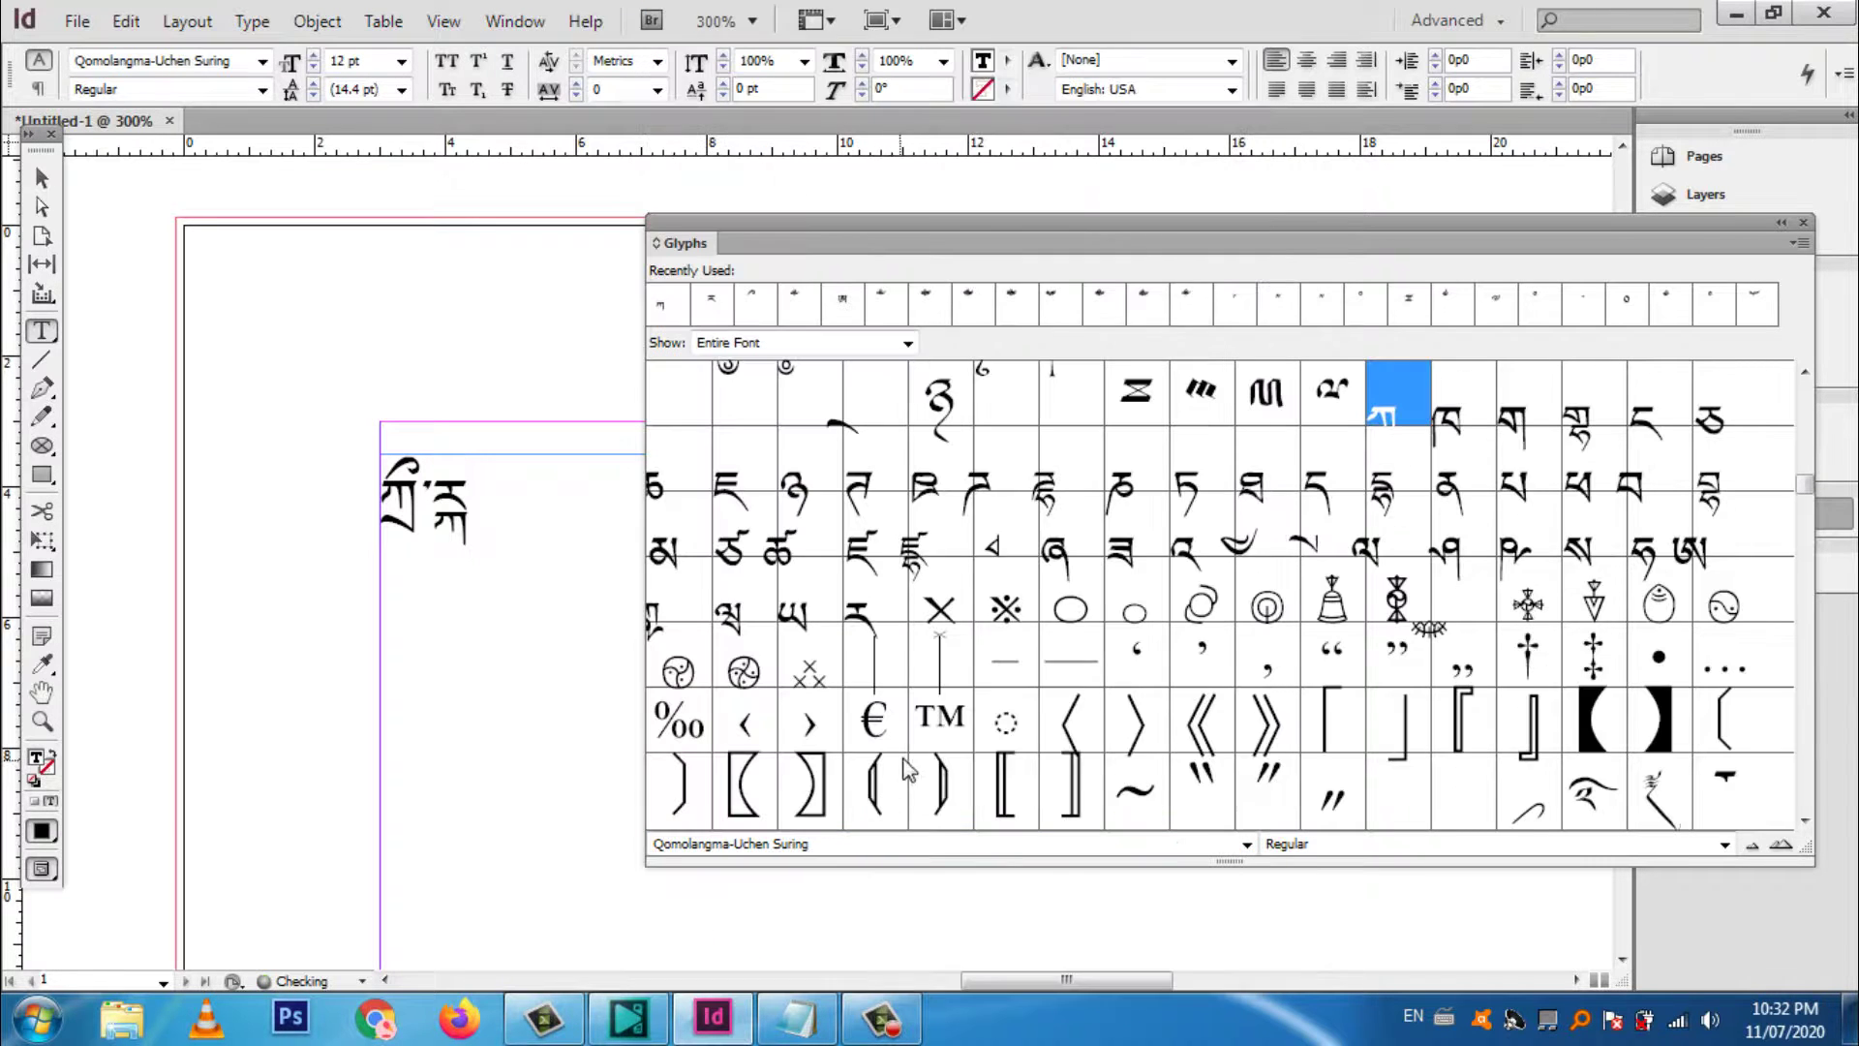
scroll(1312, 602, down, 10)
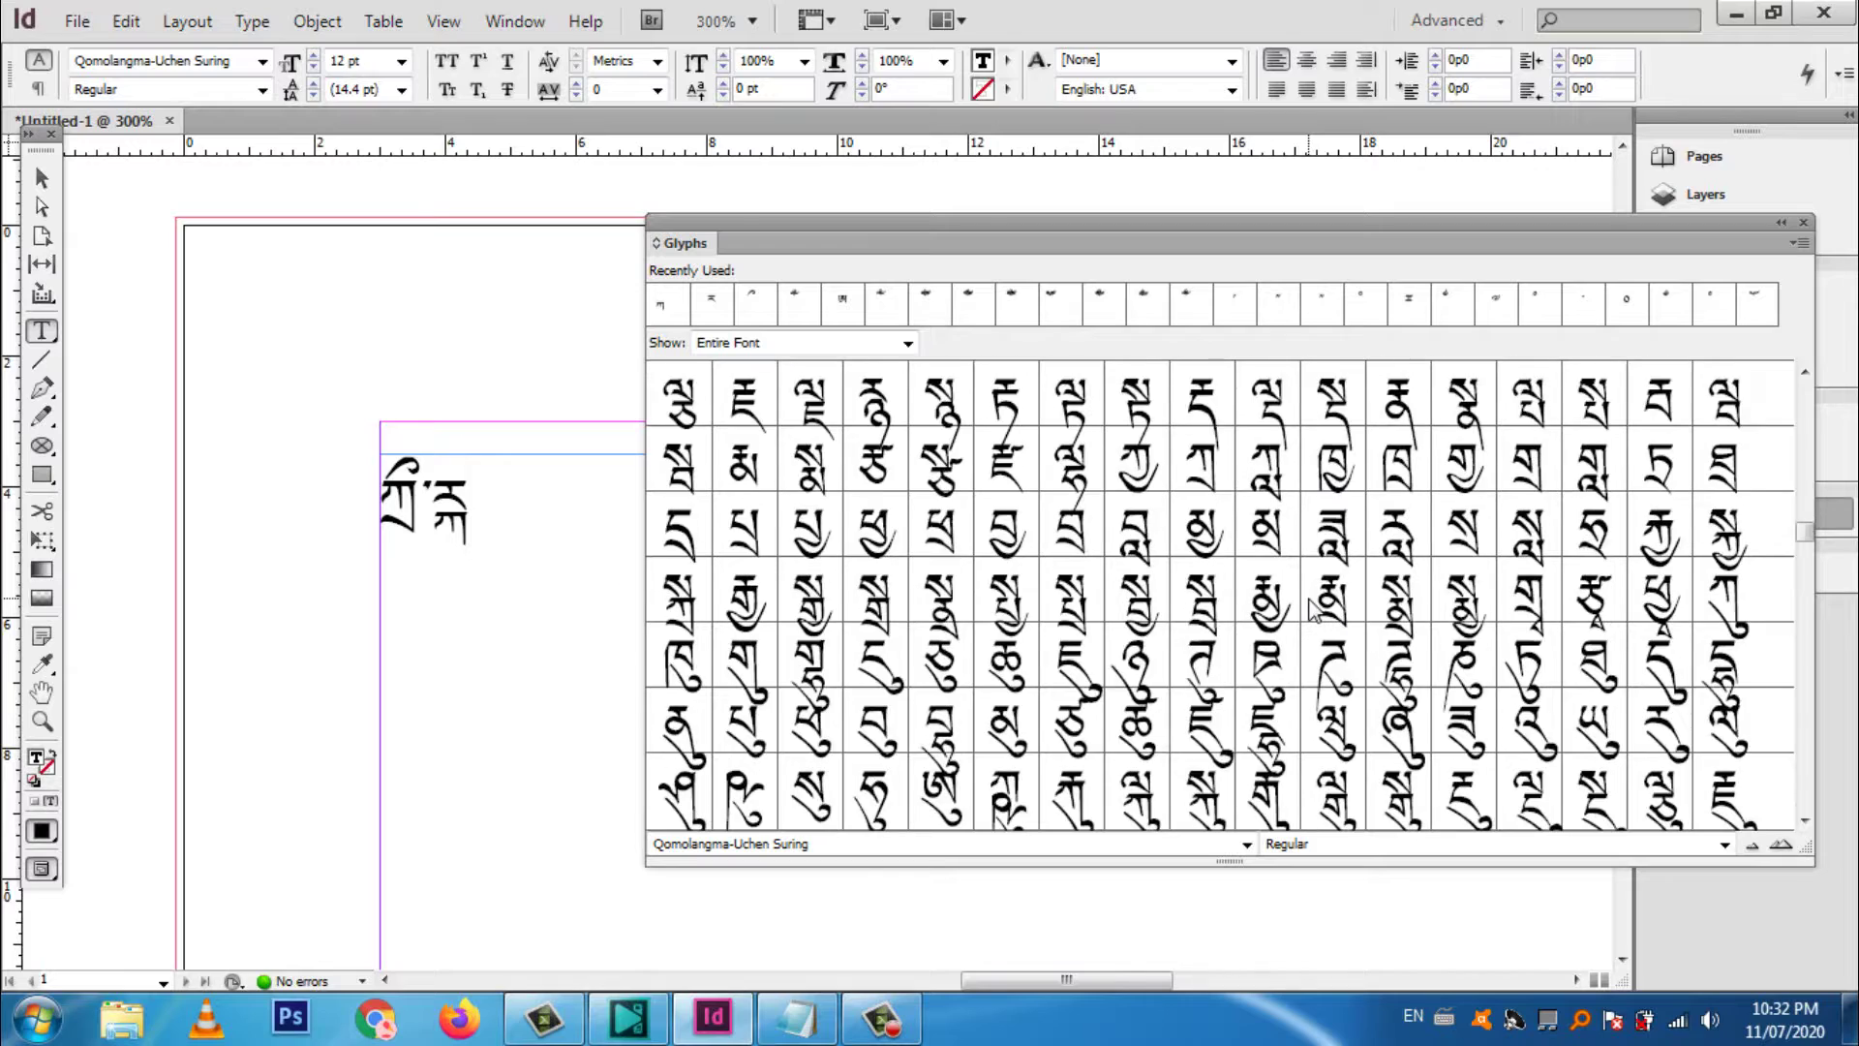
scroll(1312, 608, down, 10)
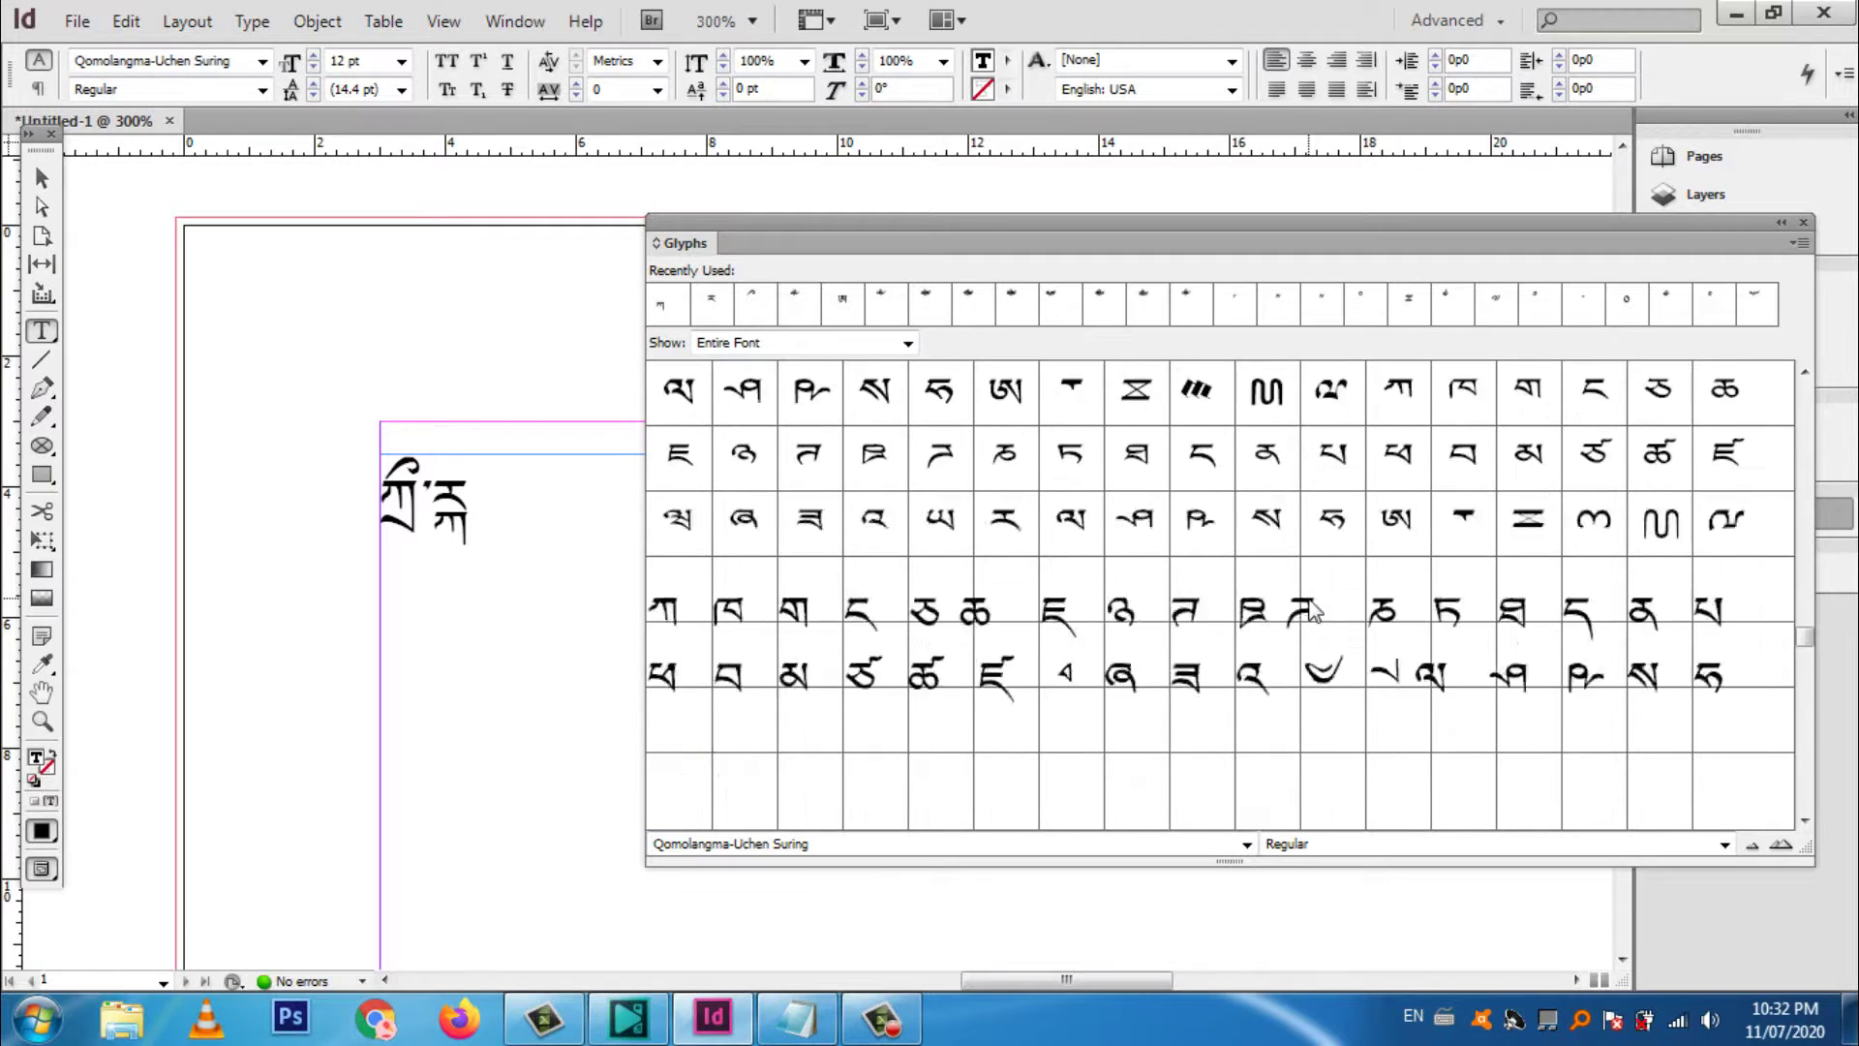
scroll(1314, 610, down, 3)
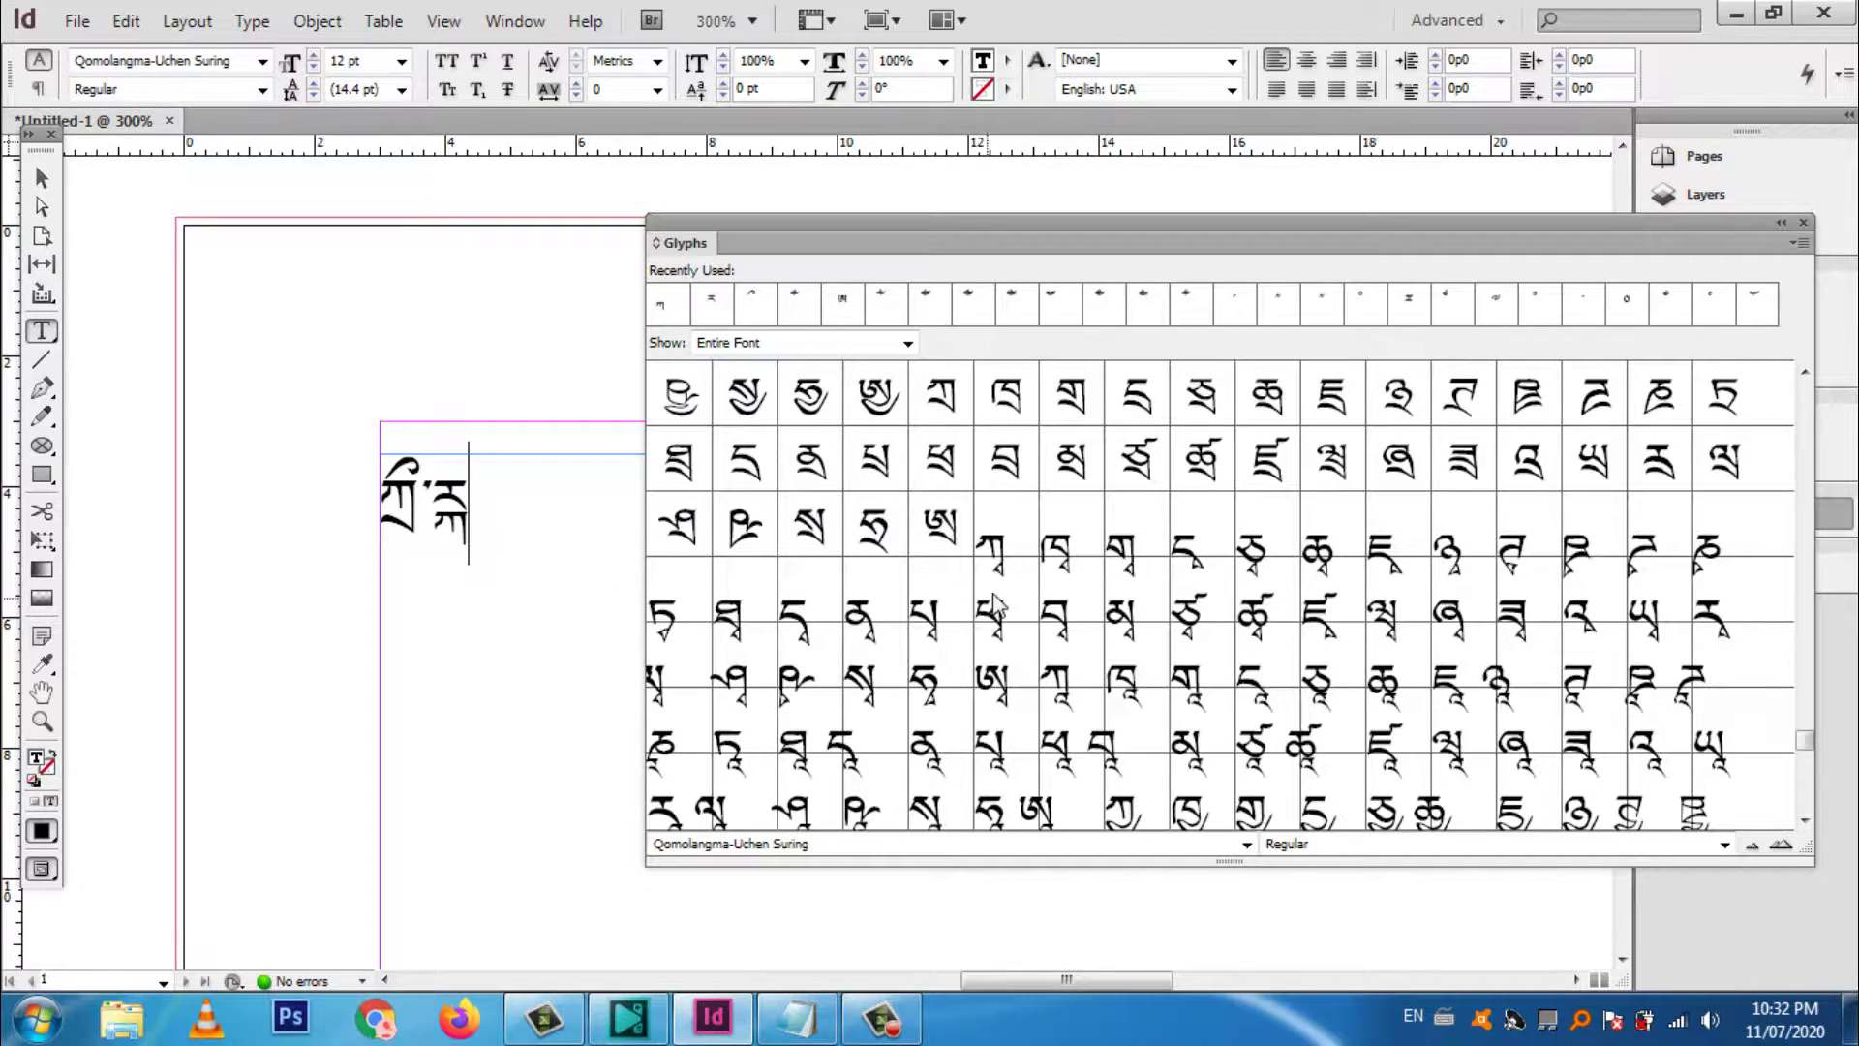
scroll(1283, 537, down, 2)
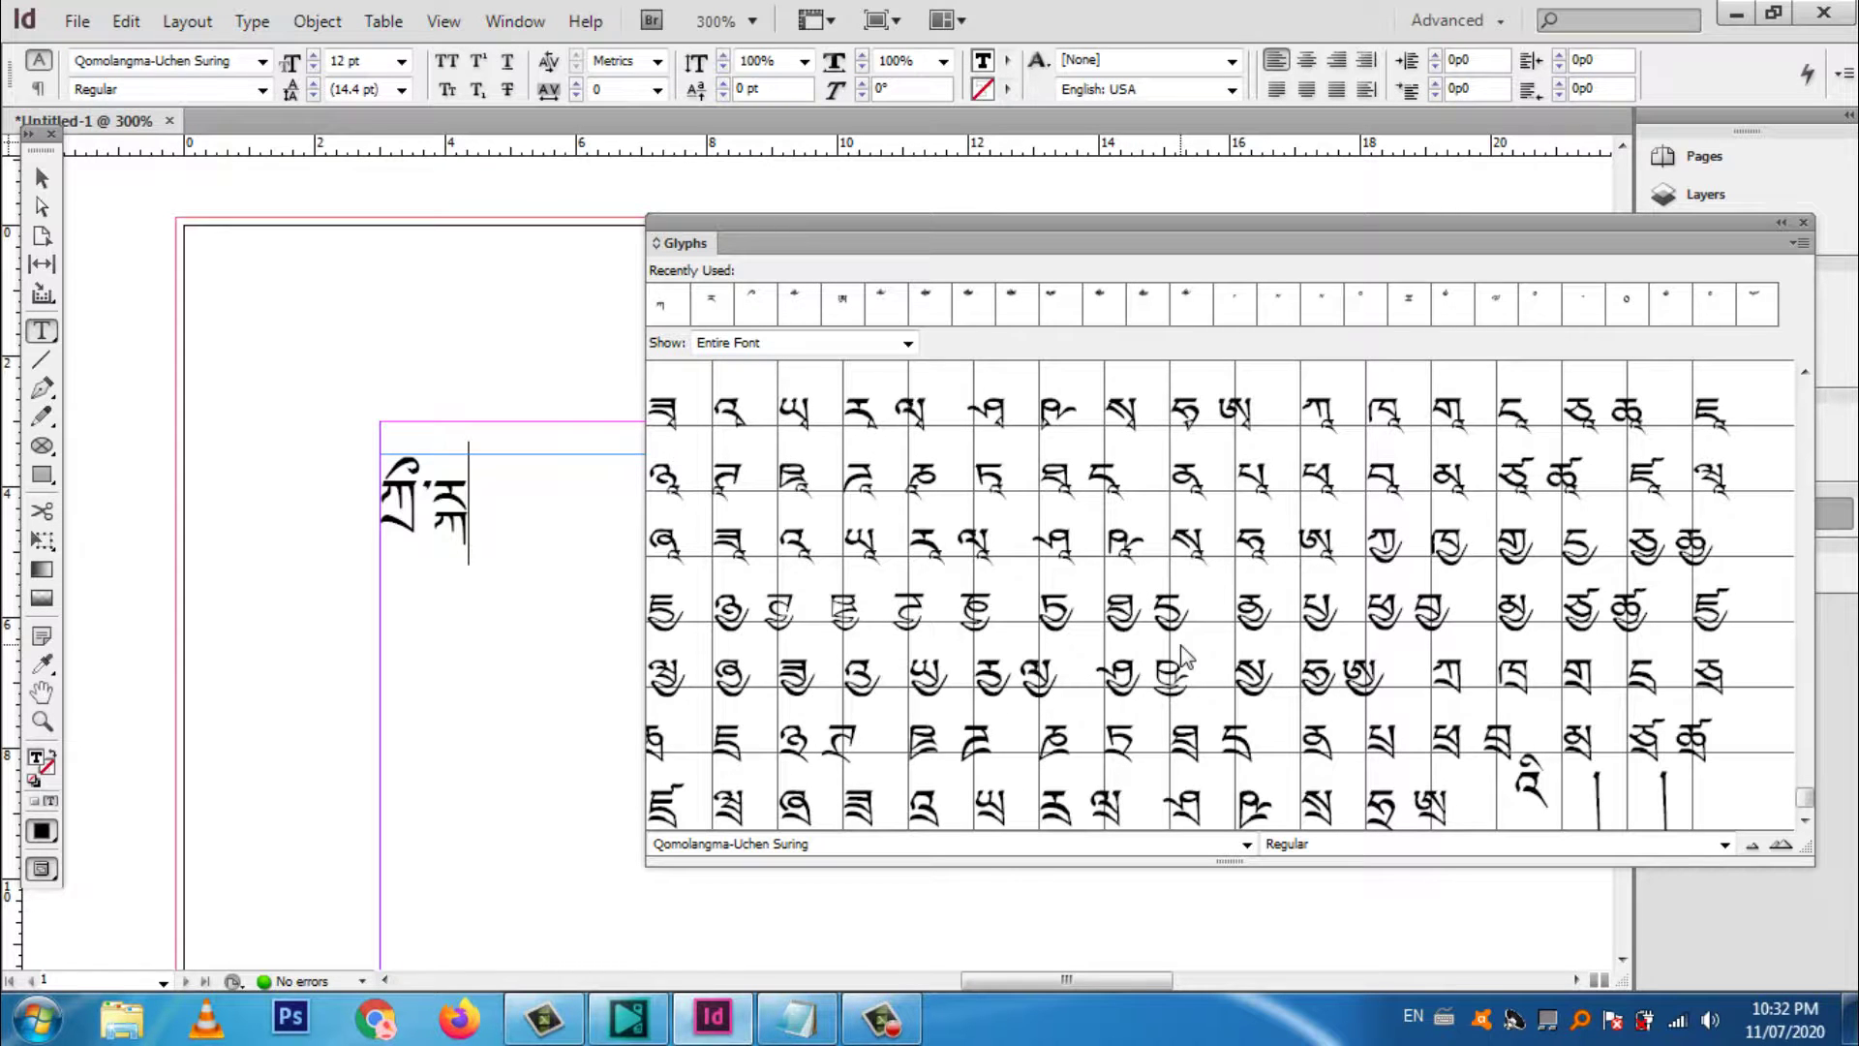
Step: Look through the list of fonts available for the Glyphs panel without choosing another one
click(1246, 844)
scroll(956, 631, down, 3)
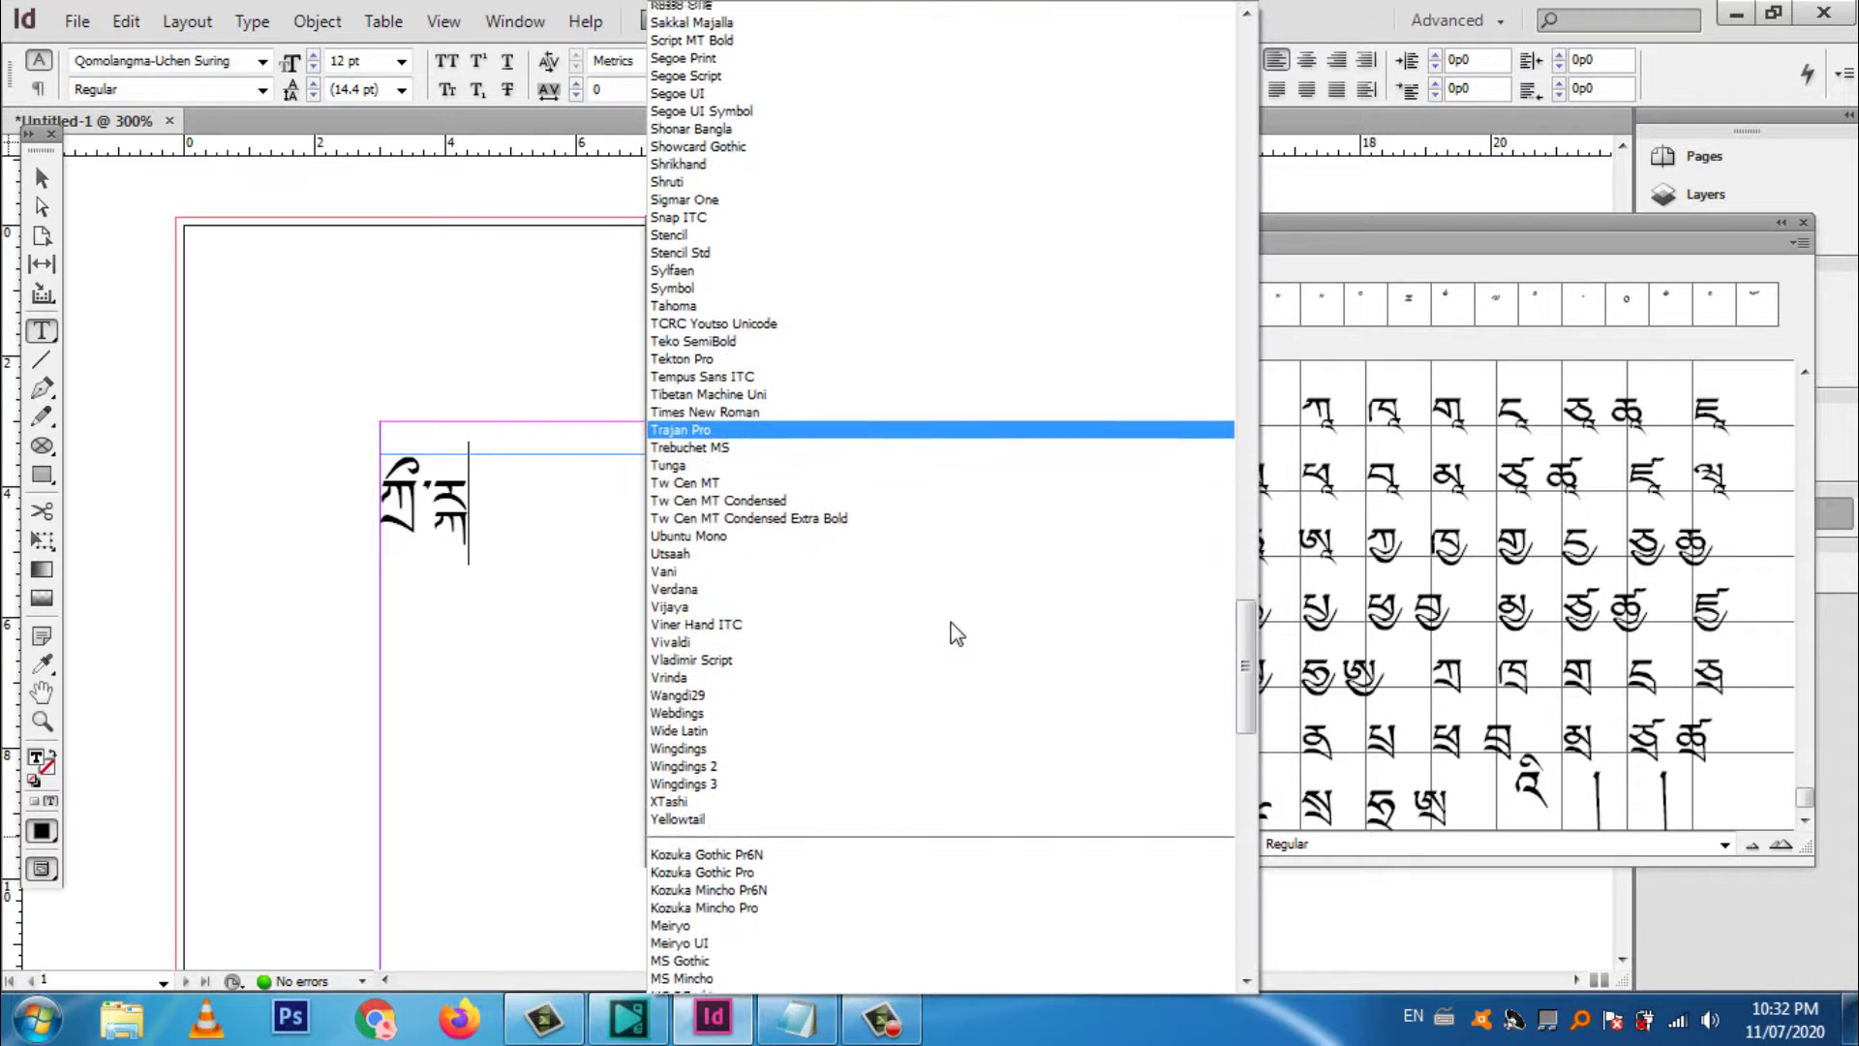
scroll(957, 631, up, 6)
scroll(956, 631, up, 4)
key(Escape)
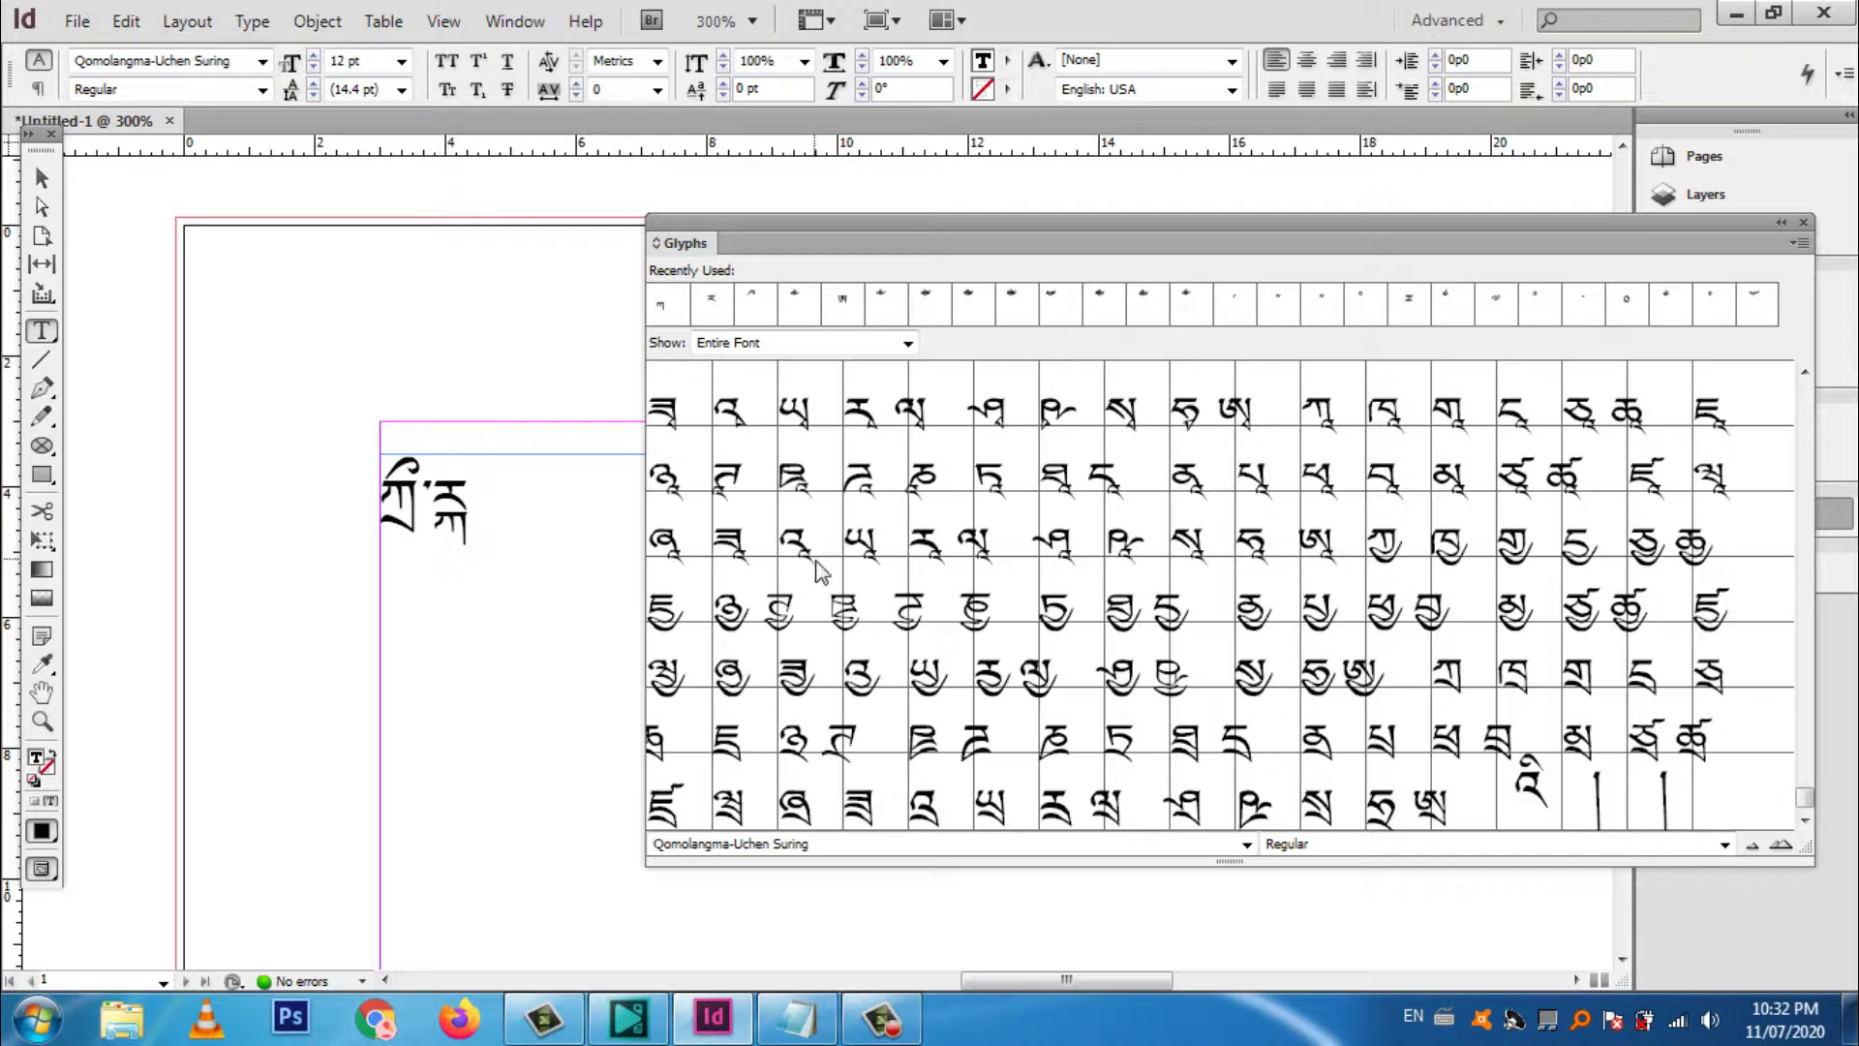
mouse_move(898, 1028)
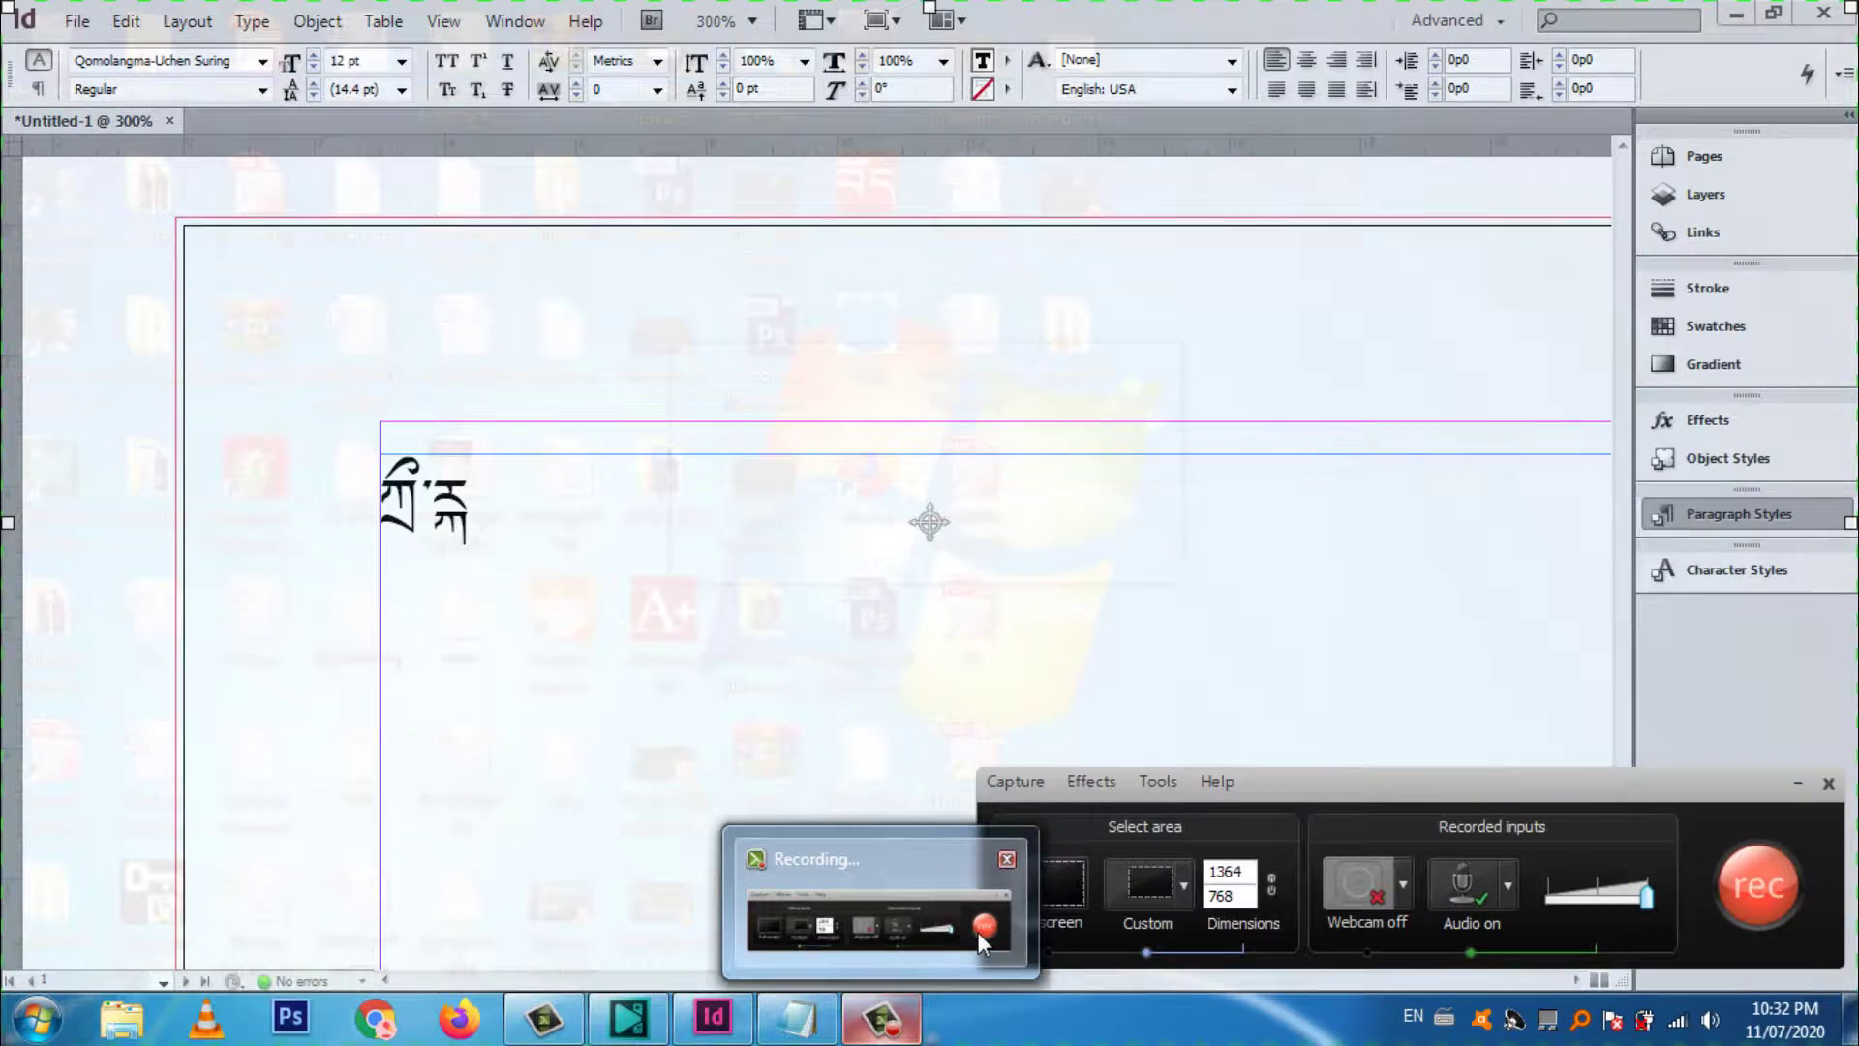
click(978, 931)
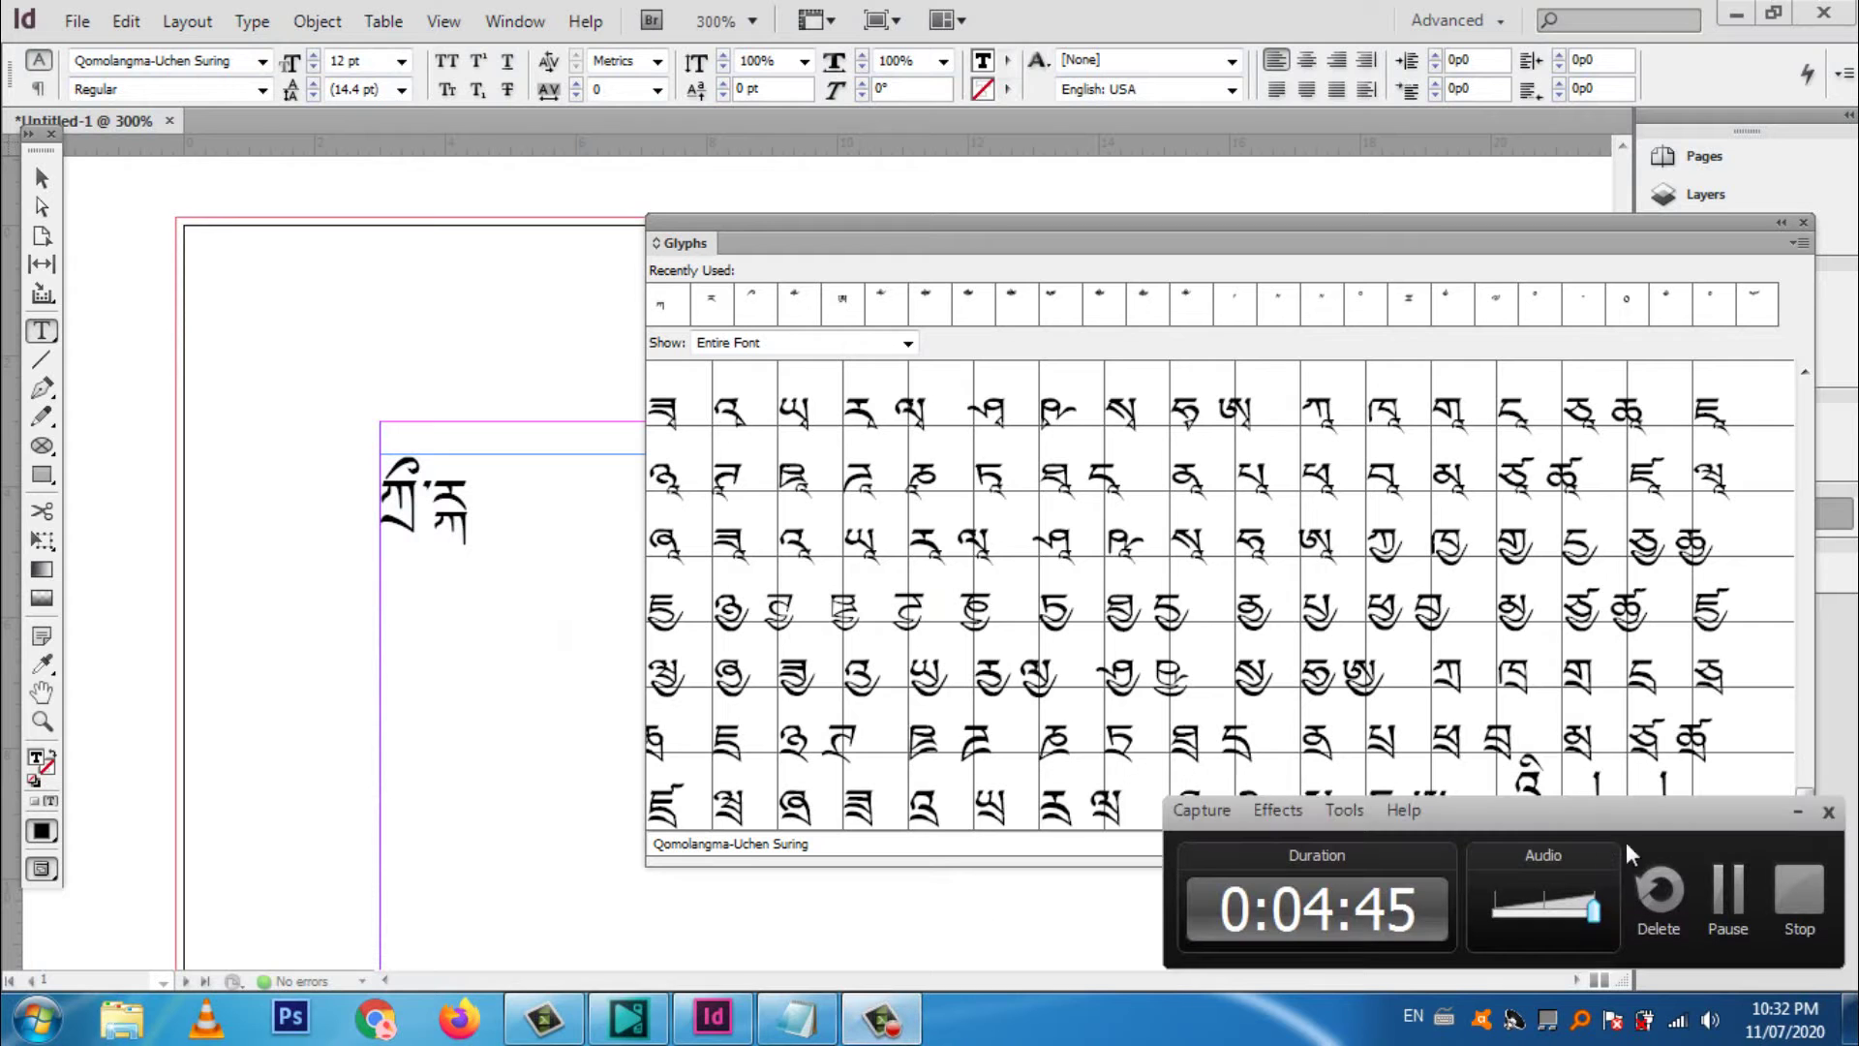
click(1805, 918)
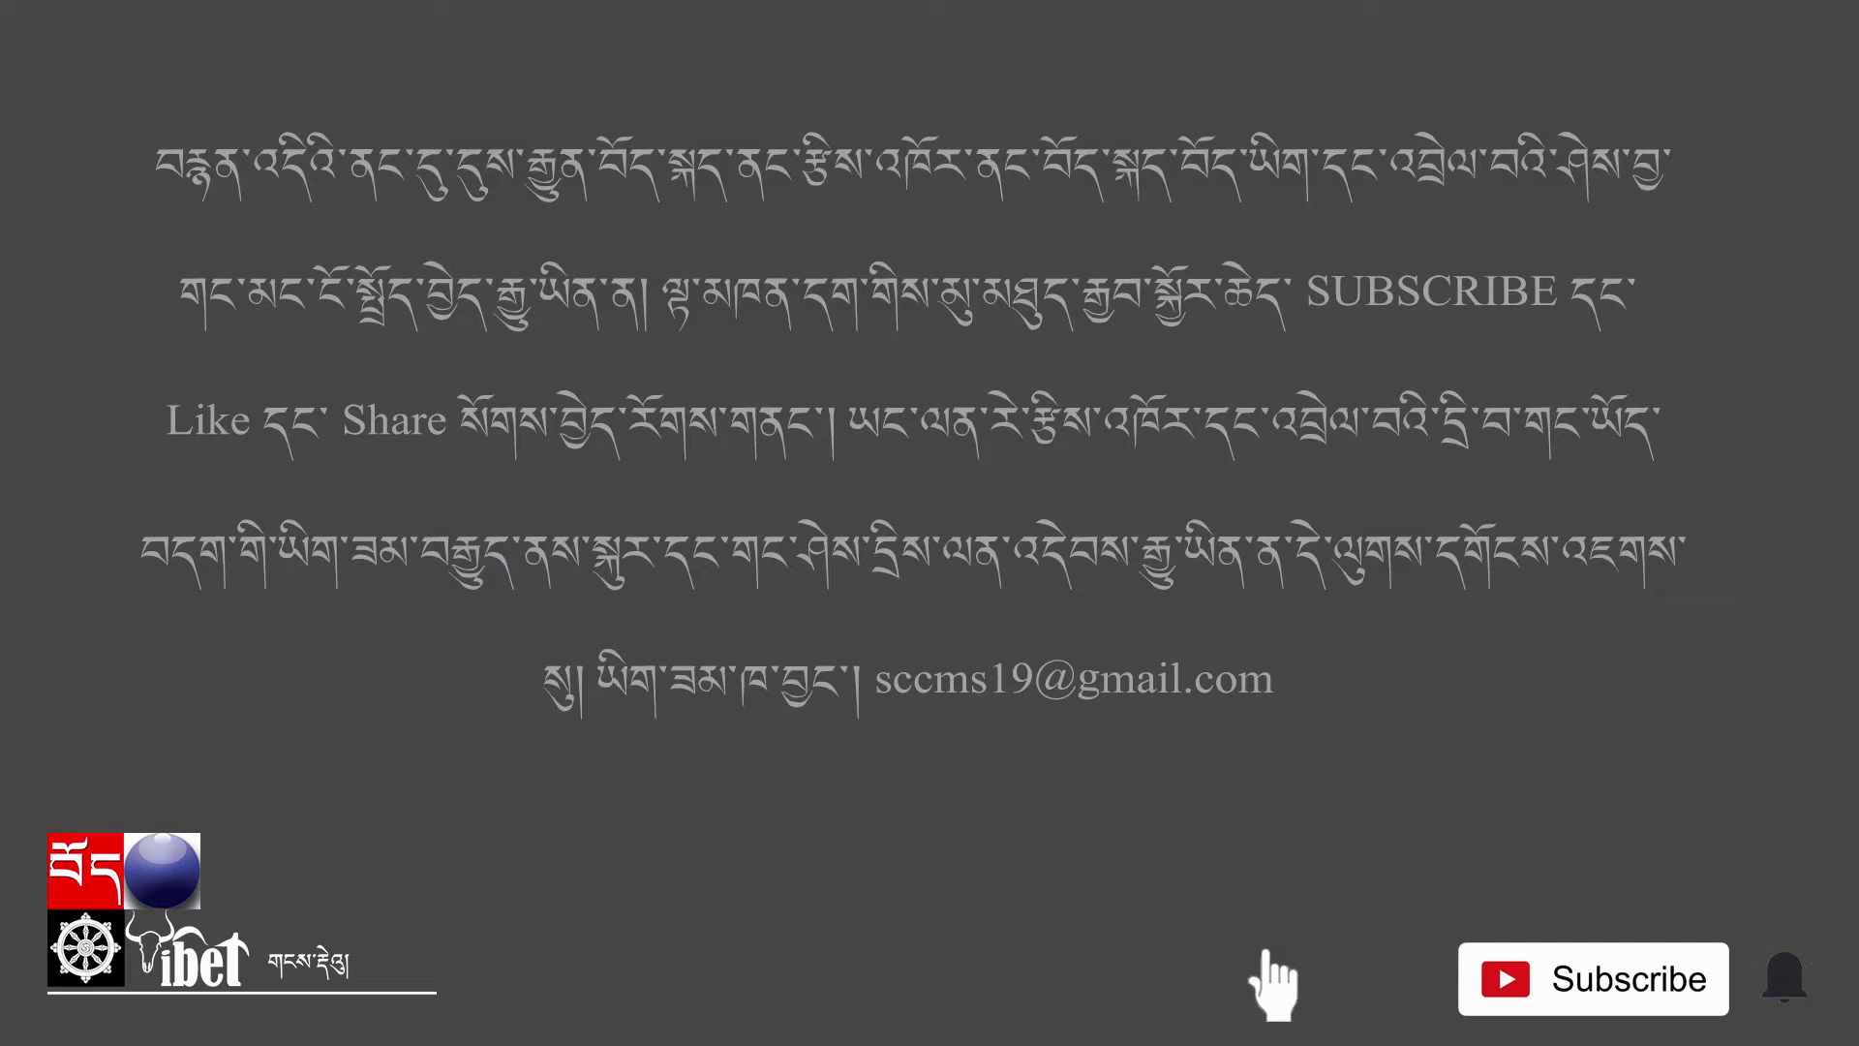